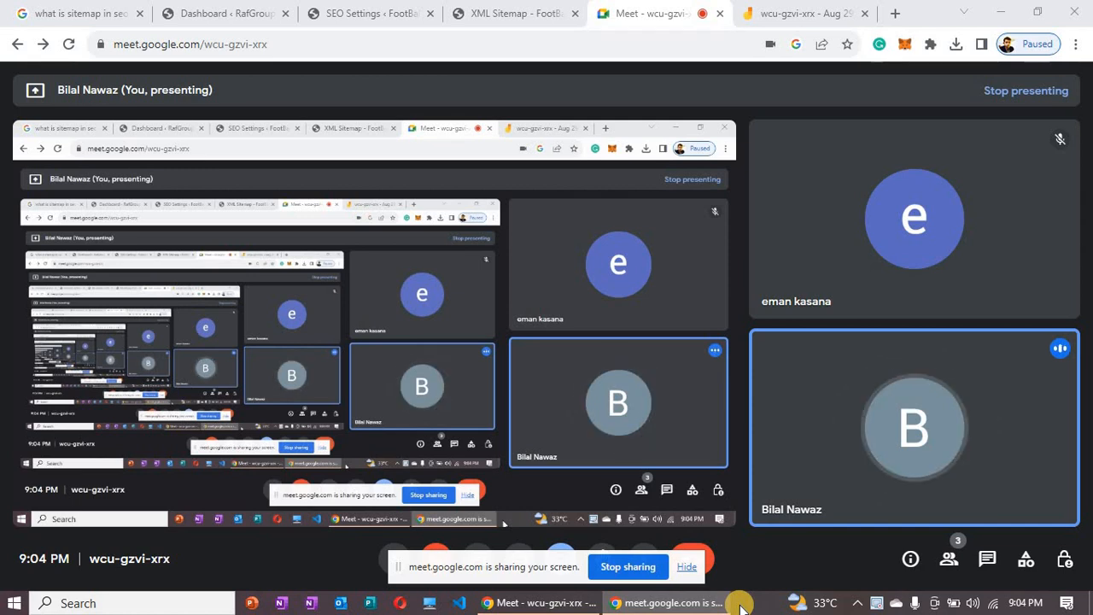
- Open the Yoast SEO plugin's settings from the WordPress site's list of installed plugins
{"action": "left_click", "coordinate": [229, 10]}
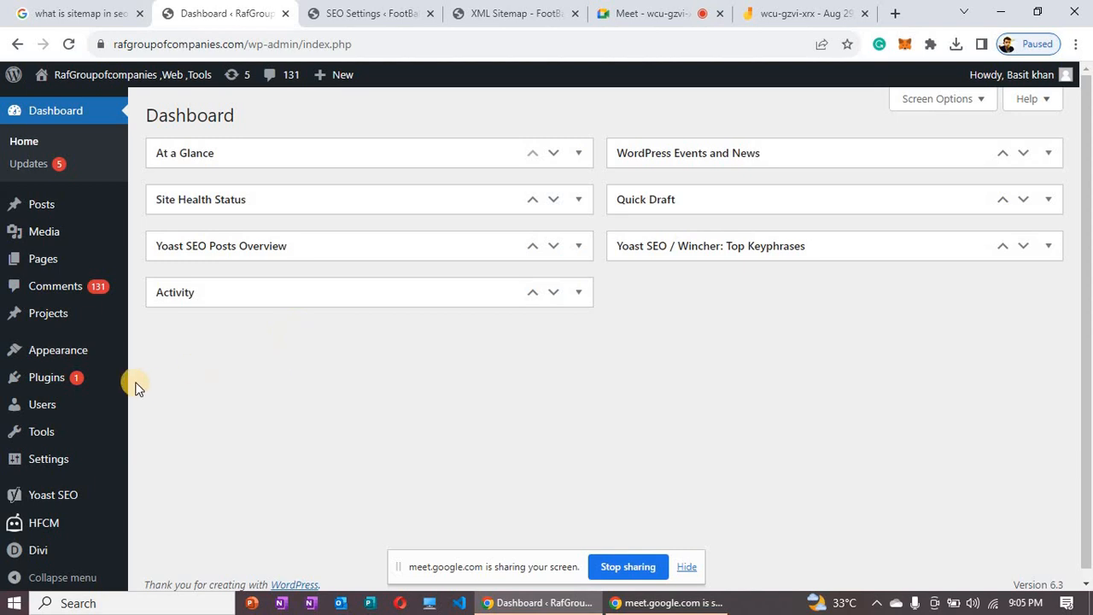
{"action": "mouse_move", "coordinate": [115, 383]}
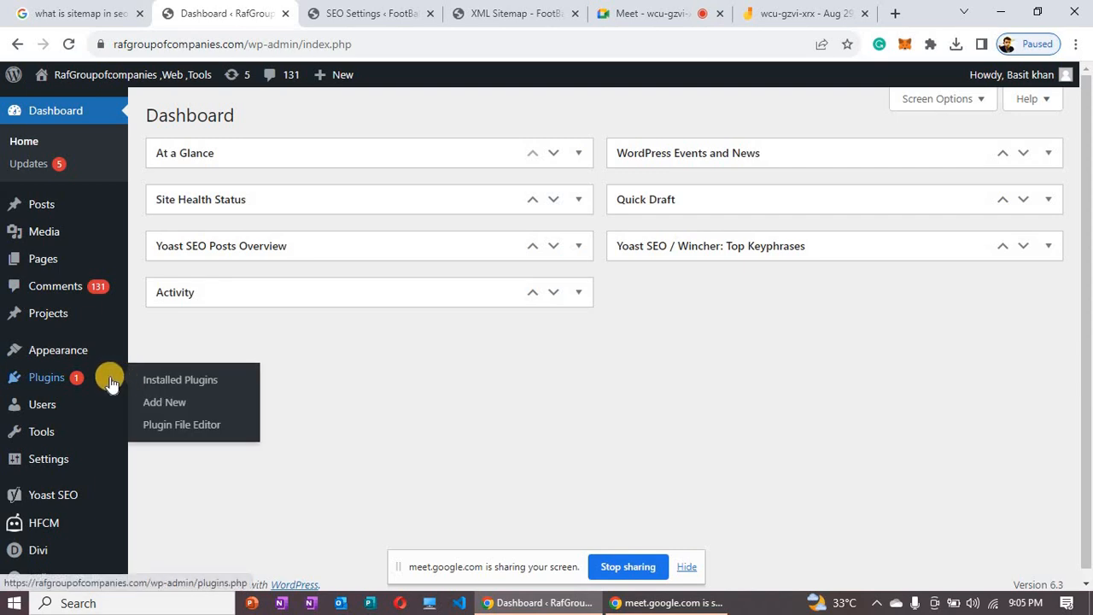
{"action": "left_click", "coordinate": [109, 381]}
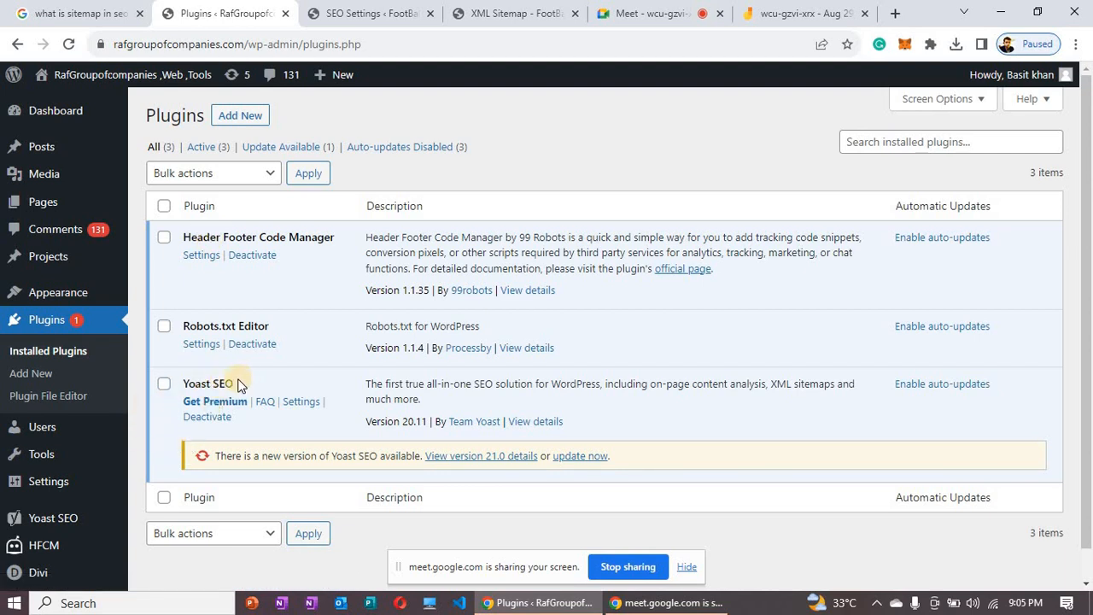
{"action": "left_click_drag", "start_coordinate": [236, 383], "coordinate": [186, 384]}
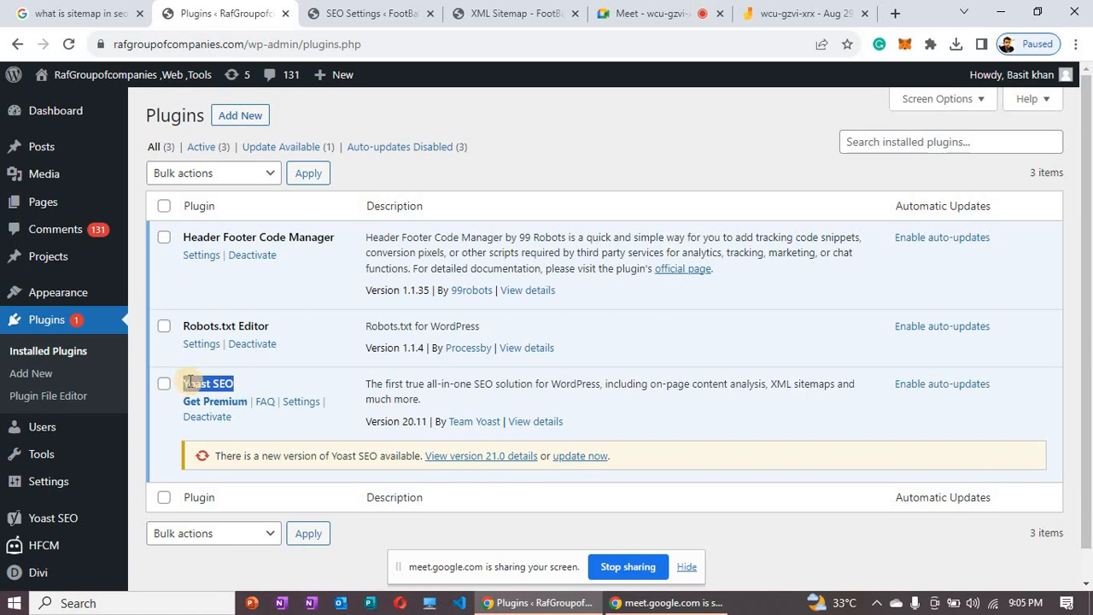
{"action": "left_click_drag", "start_coordinate": [189, 383], "coordinate": [182, 384]}
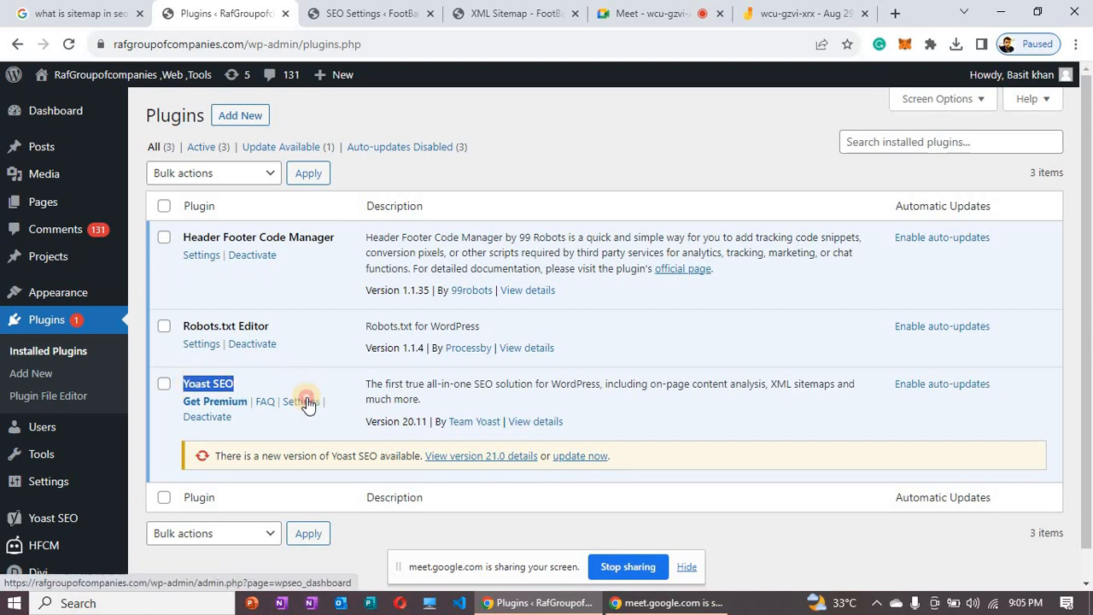
{"action": "left_click", "coordinate": [307, 402]}
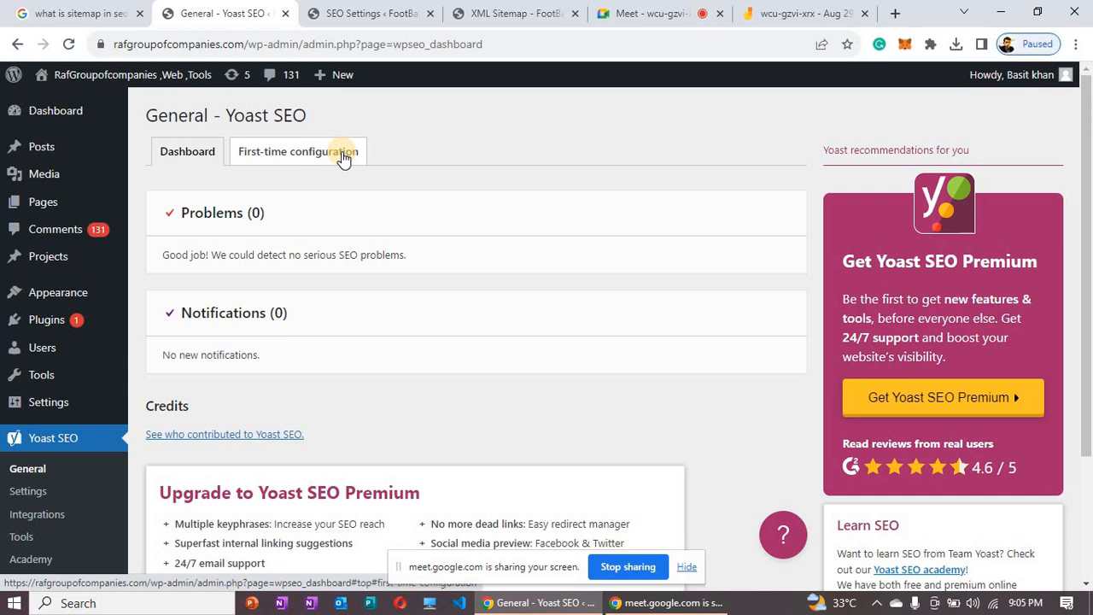
- Open Yoast SEO's first-time configuration, then open its SEO data optimization section and continue past it
{"action": "left_click", "coordinate": [674, 7]}
{"action": "left_click", "coordinate": [220, 12]}
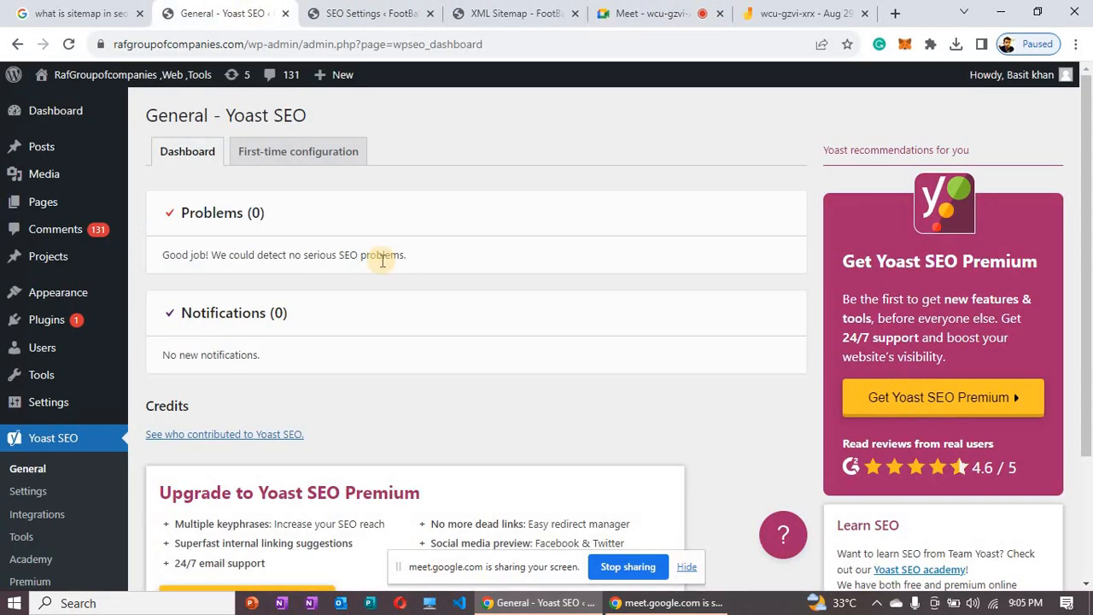
{"action": "left_click", "coordinate": [312, 164]}
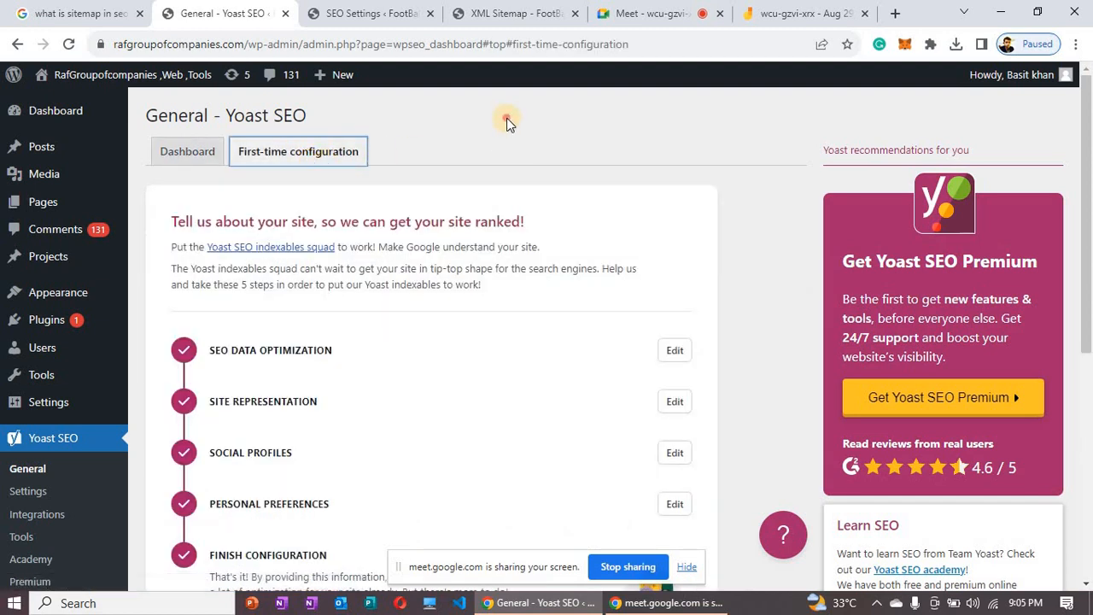
{"action": "scroll", "coordinate": [507, 120], "scroll_direction": "down", "scroll_amount": 2}
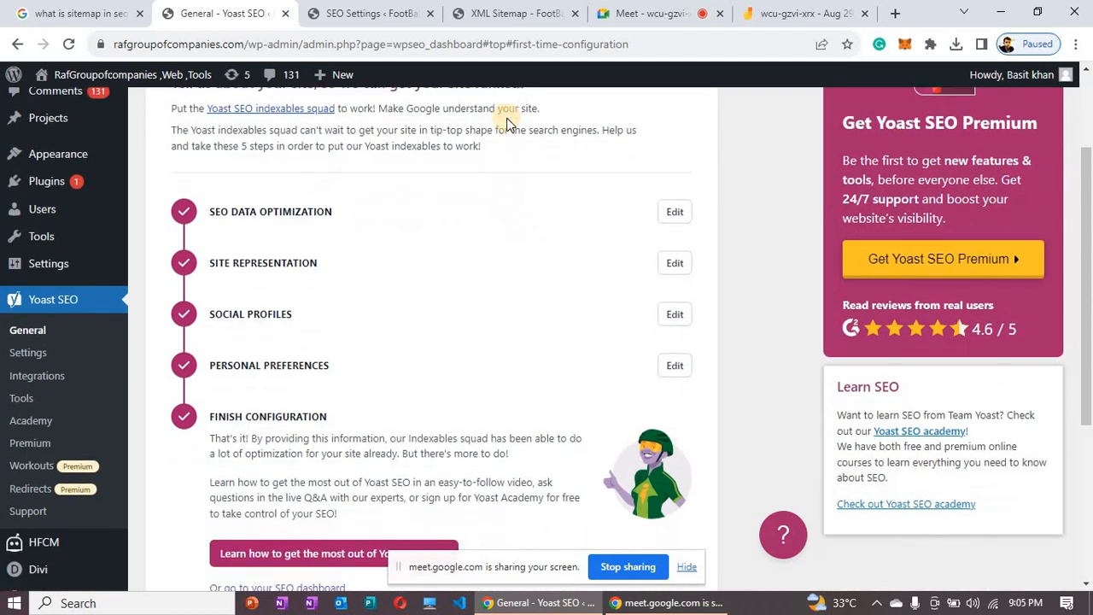
{"action": "left_click", "coordinate": [671, 196]}
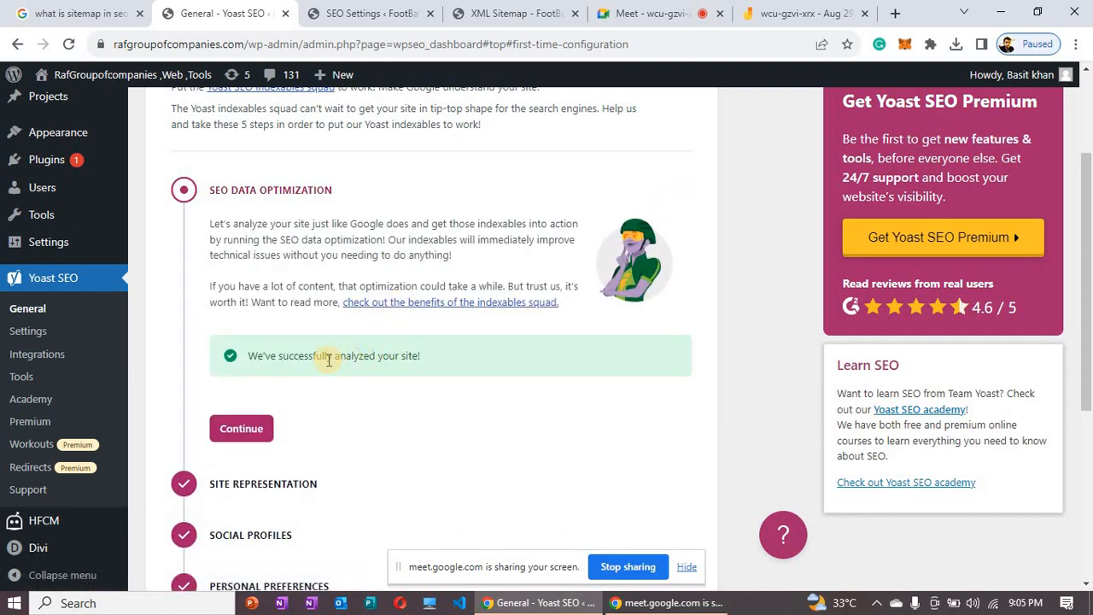
{"action": "left_click", "coordinate": [247, 429]}
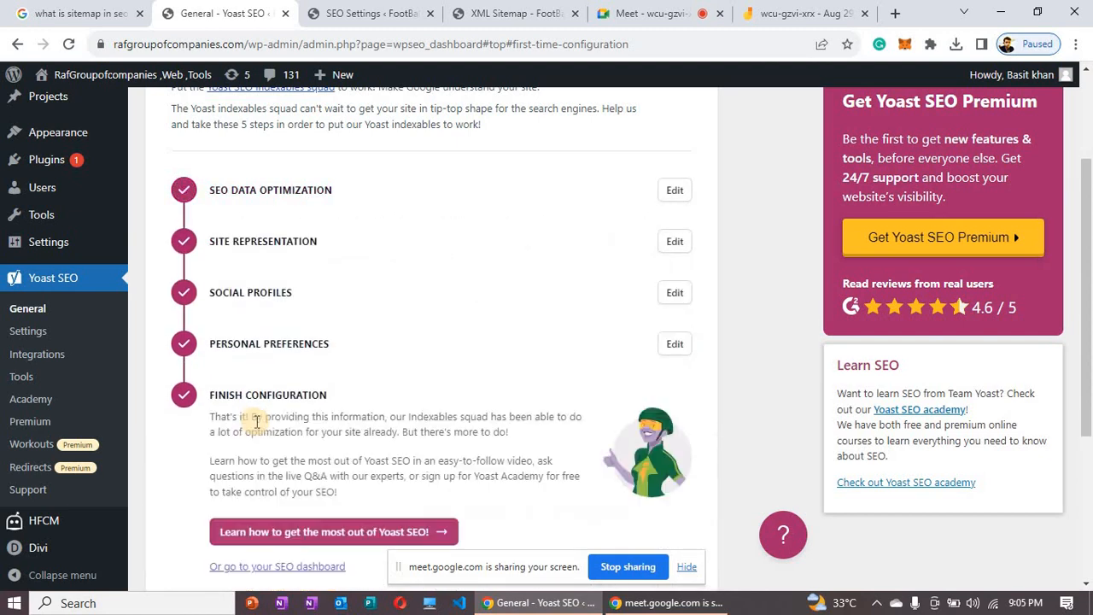
- Open the site representation section for editing and go through its fields, keeping Organization as the type the site represents
{"action": "left_click", "coordinate": [660, 245]}
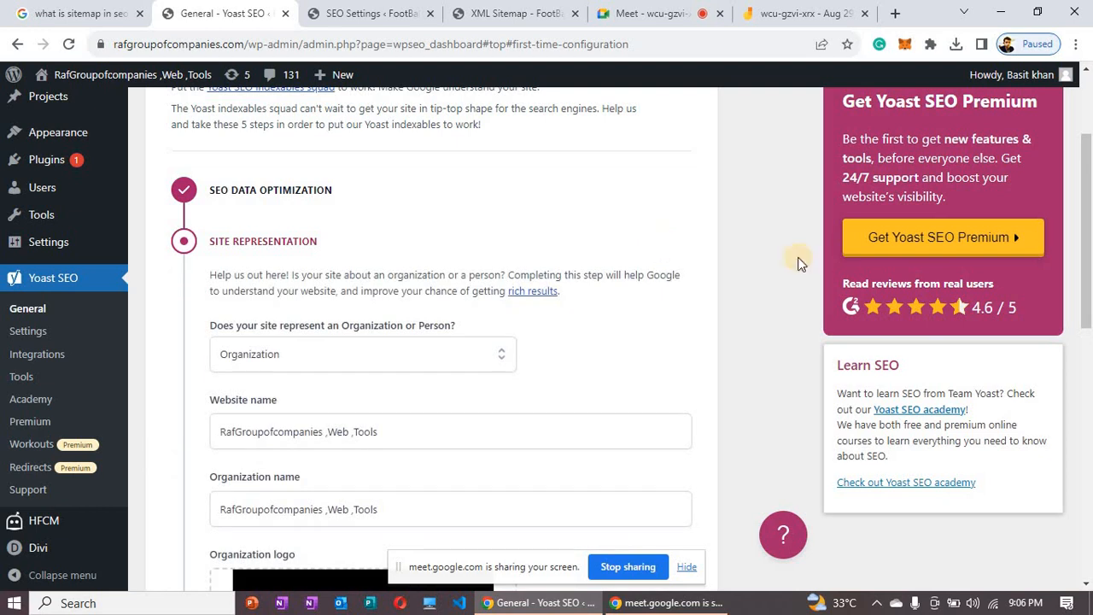
{"action": "left_click", "coordinate": [771, 261]}
{"action": "scroll", "coordinate": [771, 261], "scroll_direction": "down", "scroll_amount": 2}
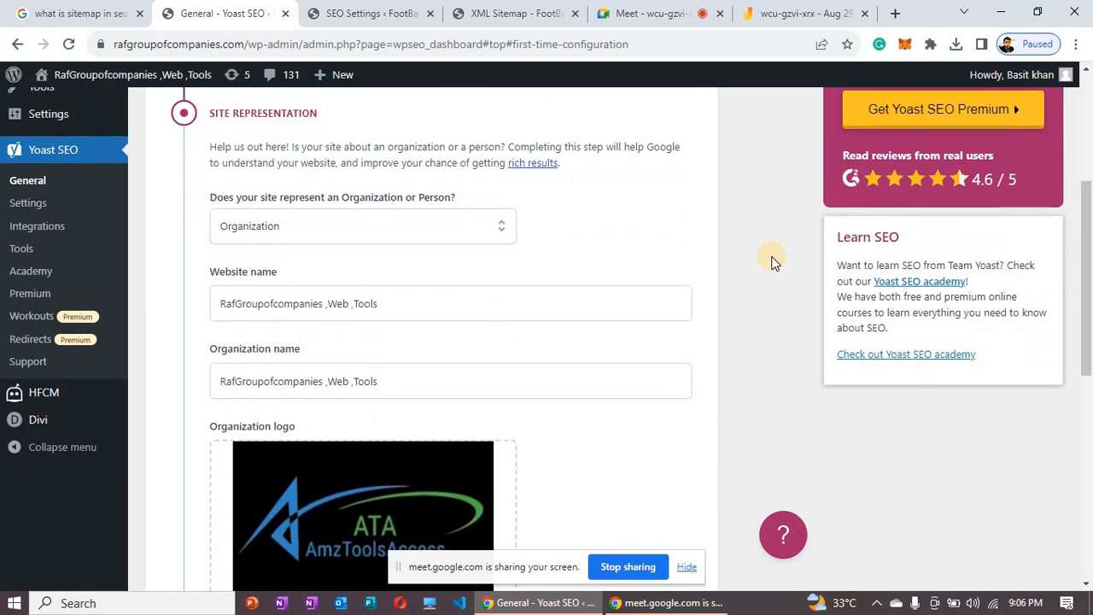
{"action": "scroll", "coordinate": [769, 261], "scroll_direction": "down", "scroll_amount": 1}
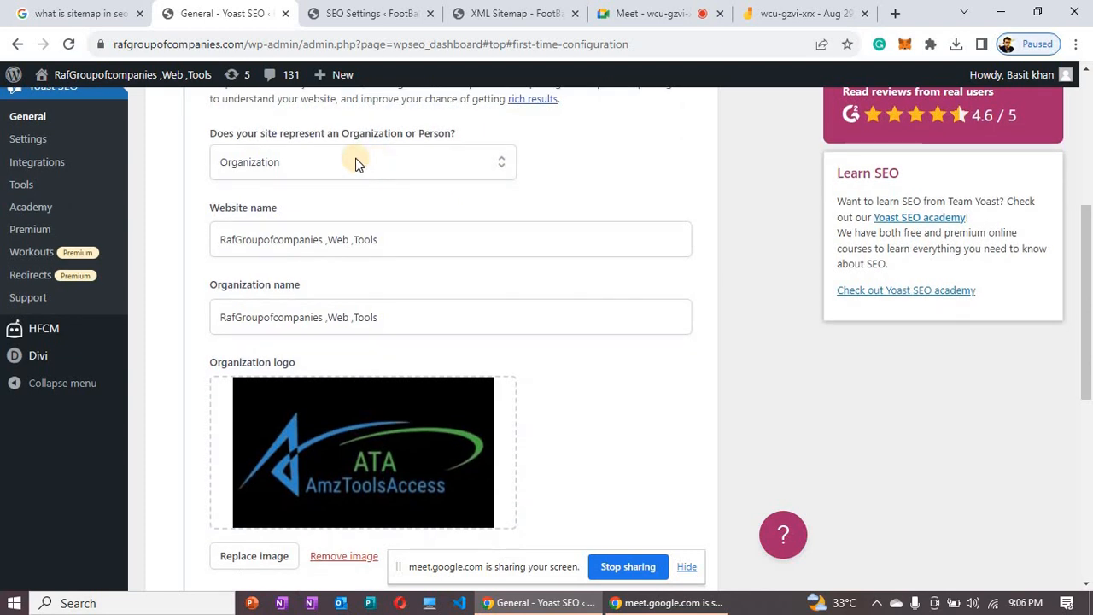
{"action": "left_click", "coordinate": [296, 165]}
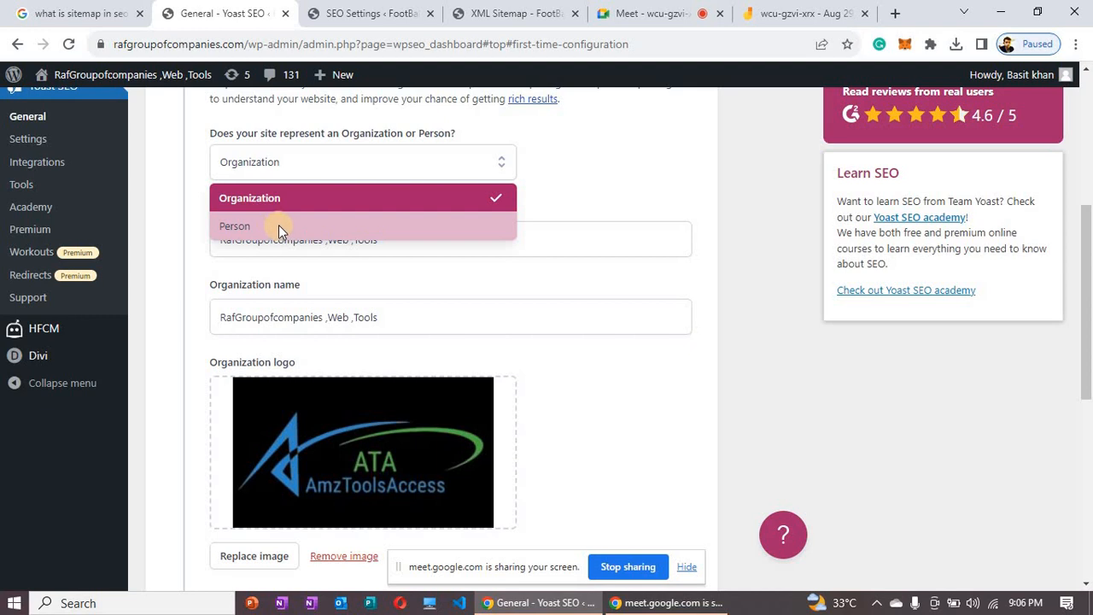
{"action": "left_click", "coordinate": [307, 154]}
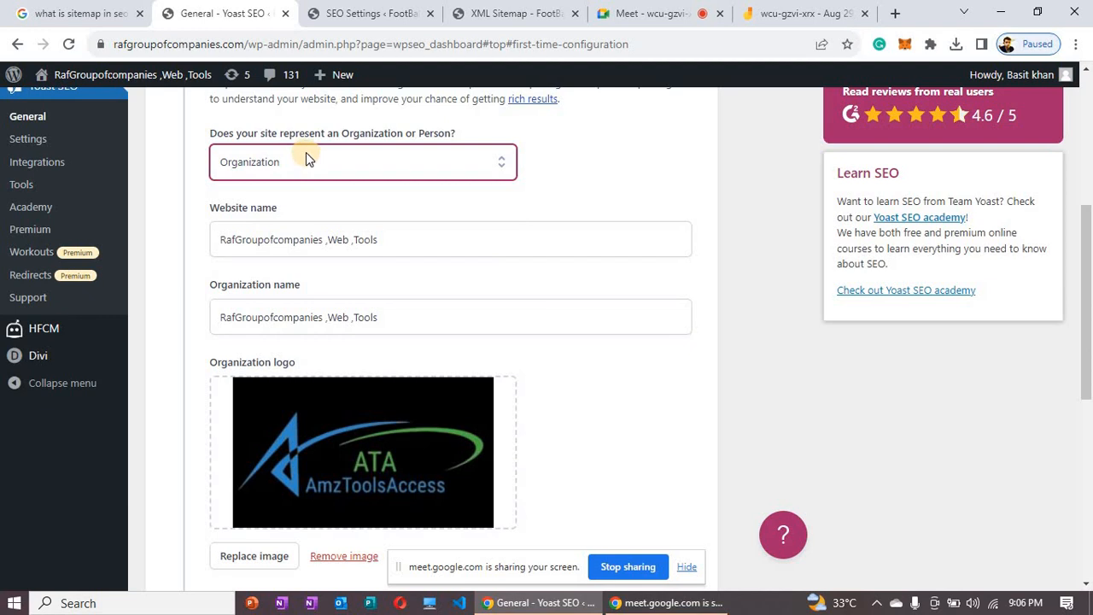
{"action": "left_click", "coordinate": [392, 239]}
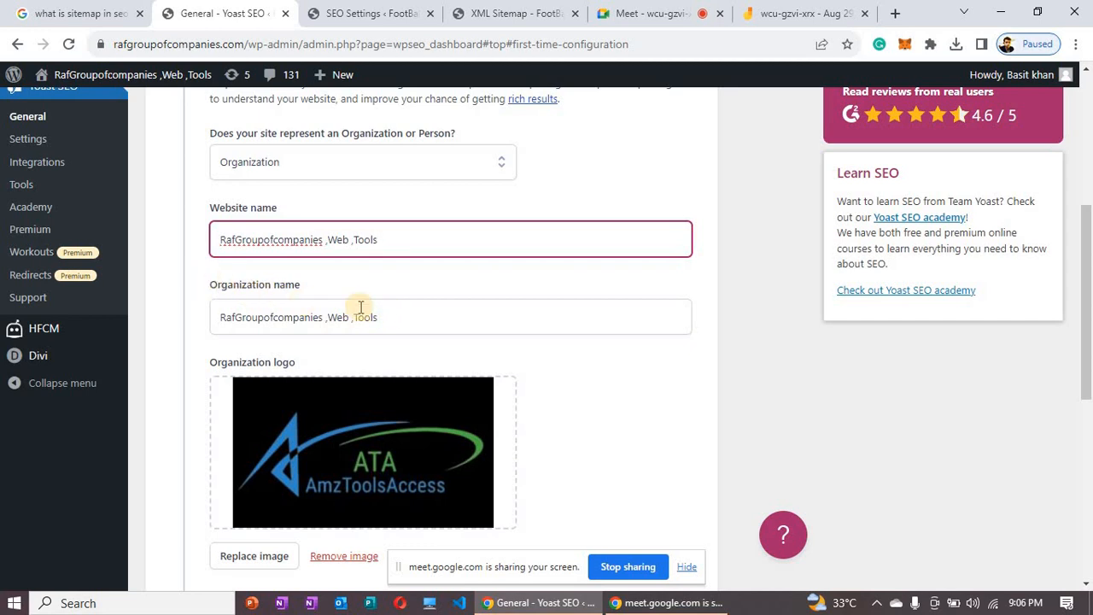
{"action": "left_click_drag", "start_coordinate": [1086, 275], "coordinate": [1088, 338]}
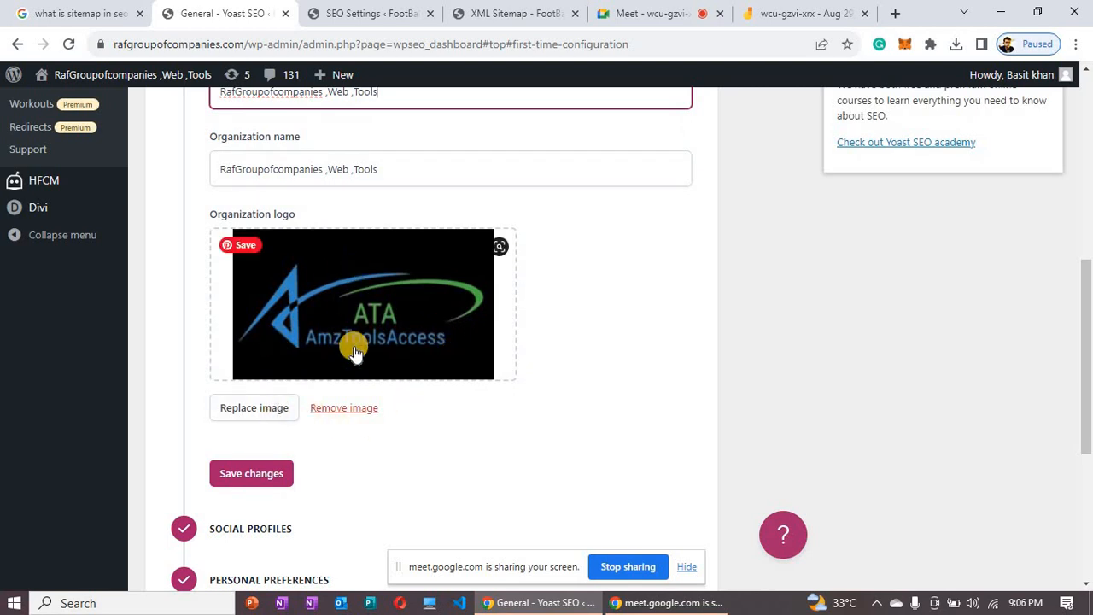
{"action": "left_click", "coordinate": [275, 410]}
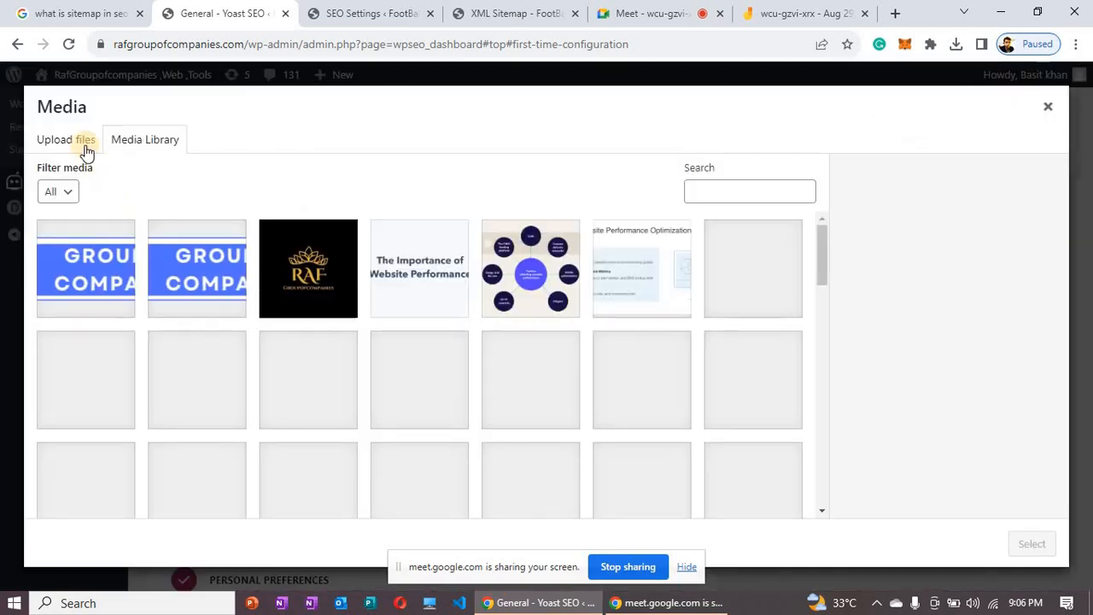
{"action": "left_click", "coordinate": [81, 140]}
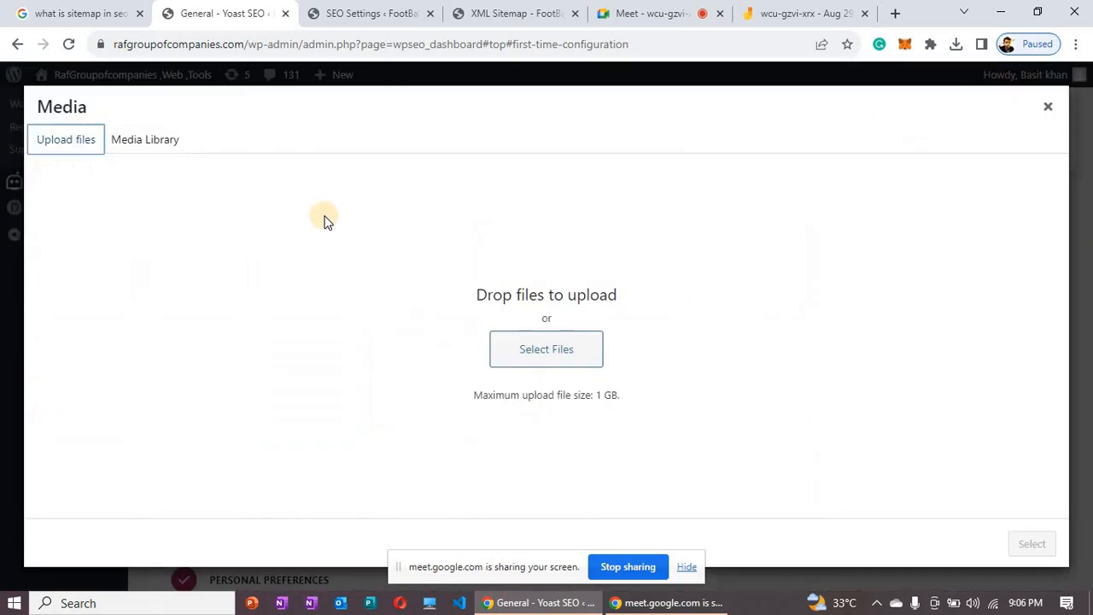
{"action": "left_click", "coordinate": [536, 350]}
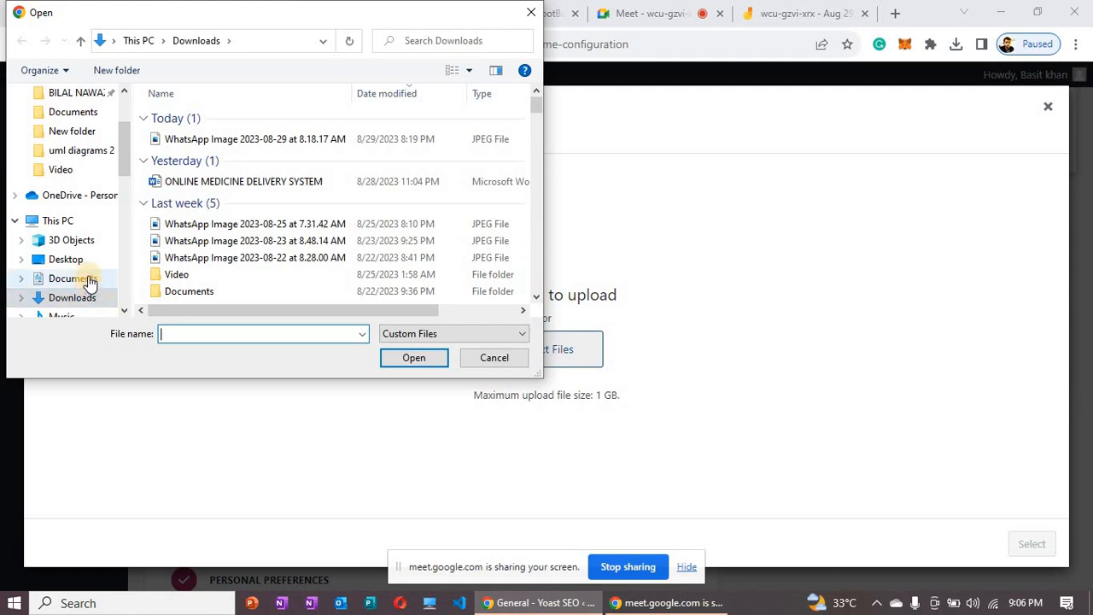
{"action": "left_click_drag", "start_coordinate": [124, 171], "coordinate": [127, 207]}
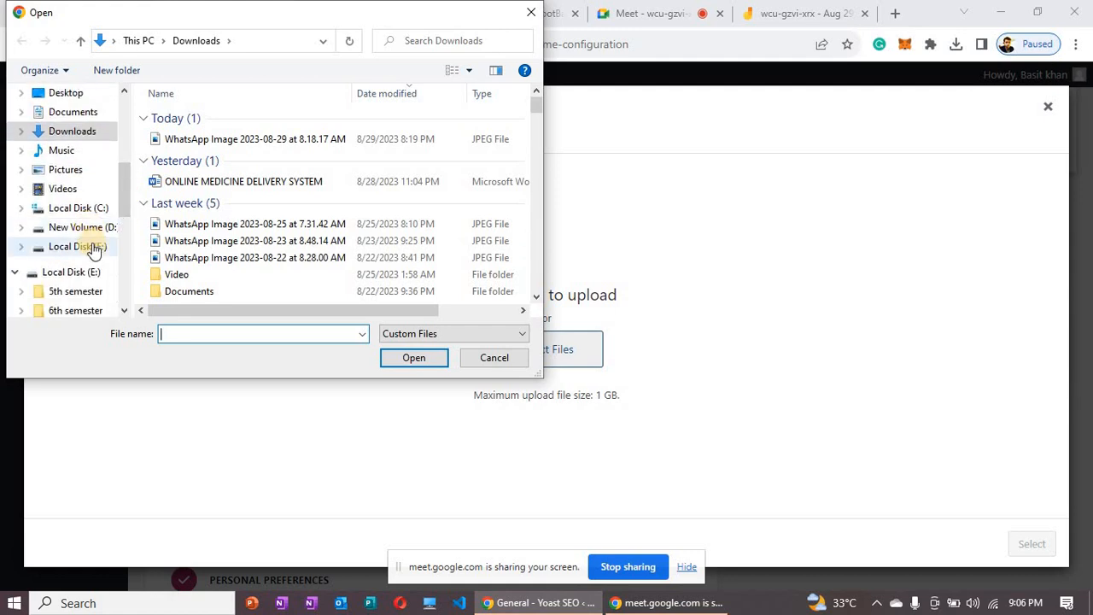
{"action": "left_click", "coordinate": [473, 357]}
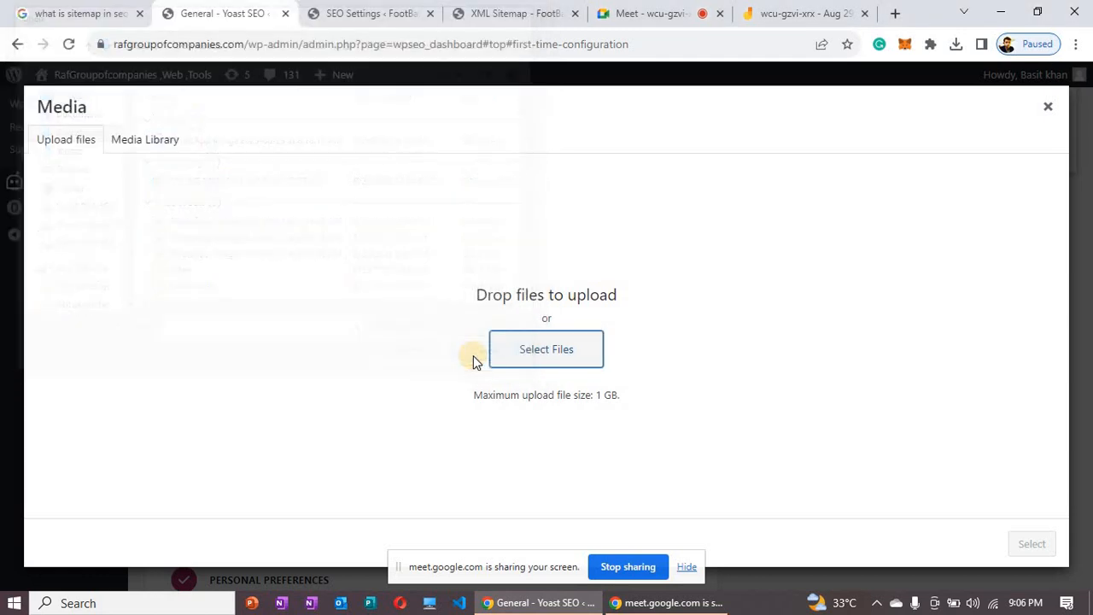
{"action": "left_click", "coordinate": [1048, 106]}
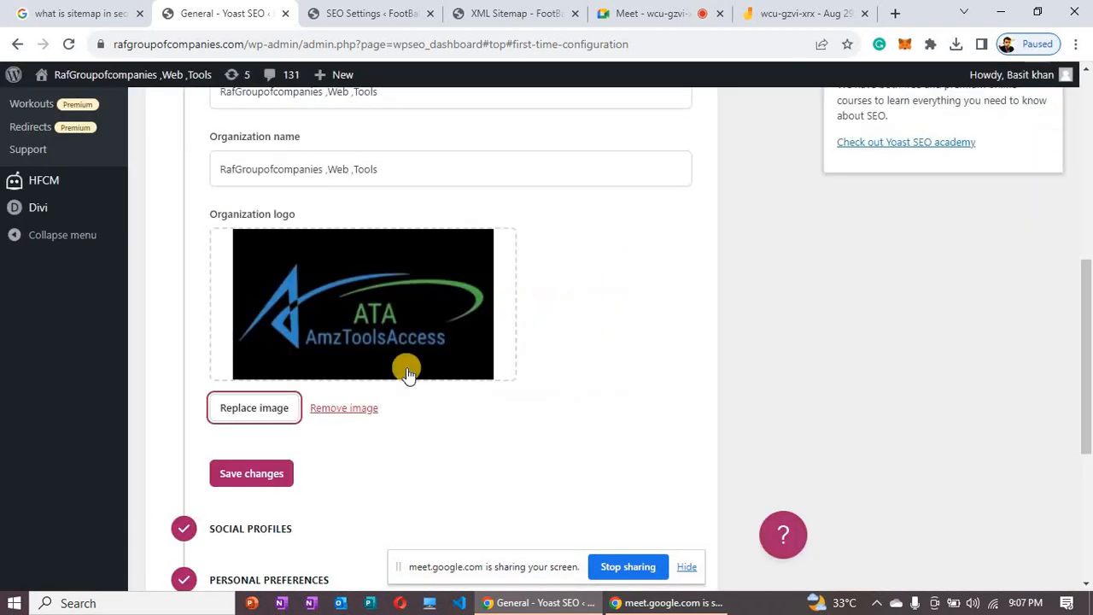
- Save the site representation settings and admit the waiting participant to the Google Meet call
{"action": "left_click", "coordinate": [260, 473]}
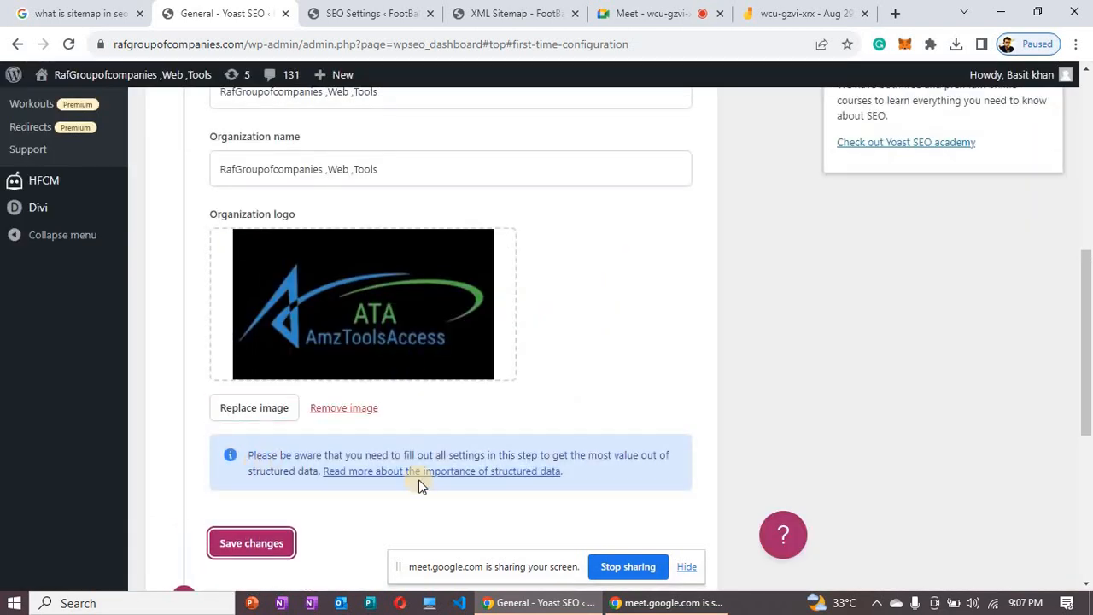
{"action": "left_click", "coordinate": [610, 13]}
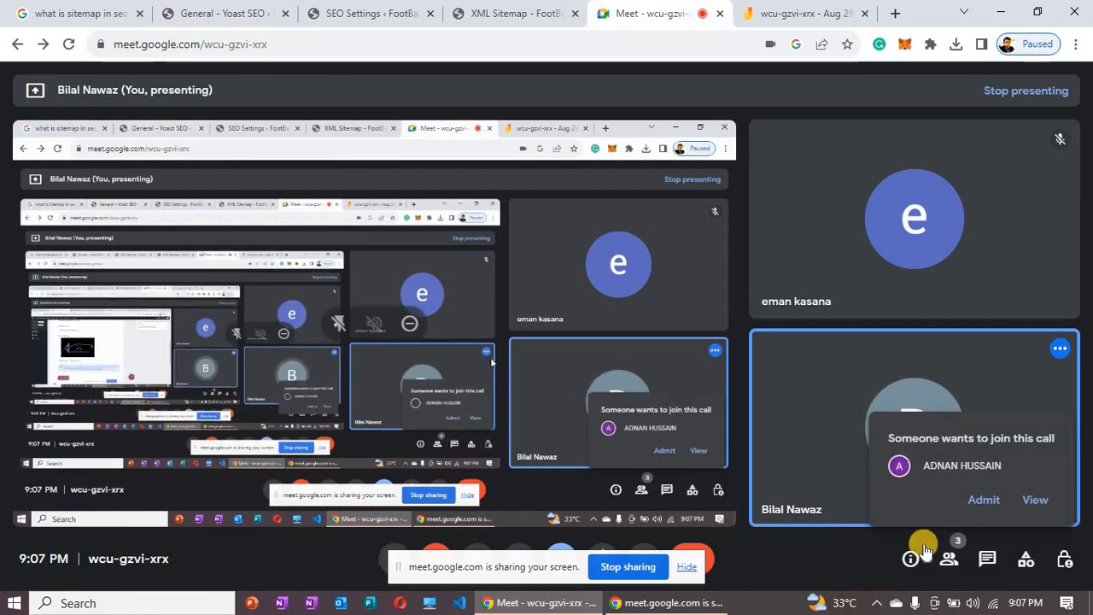
{"action": "left_click", "coordinate": [952, 501]}
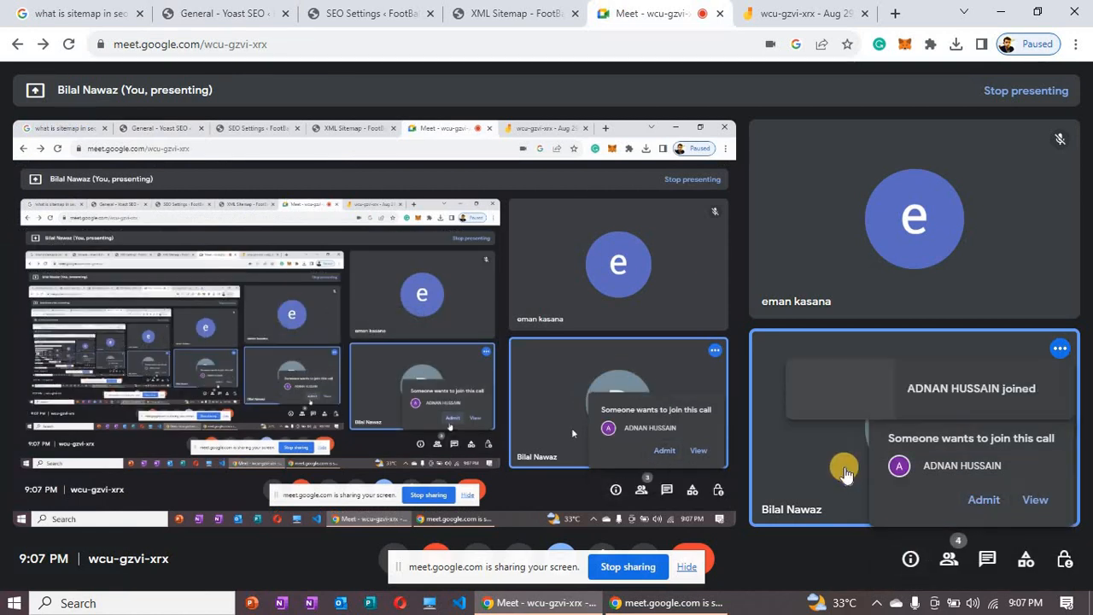
{"action": "left_click", "coordinate": [222, 13]}
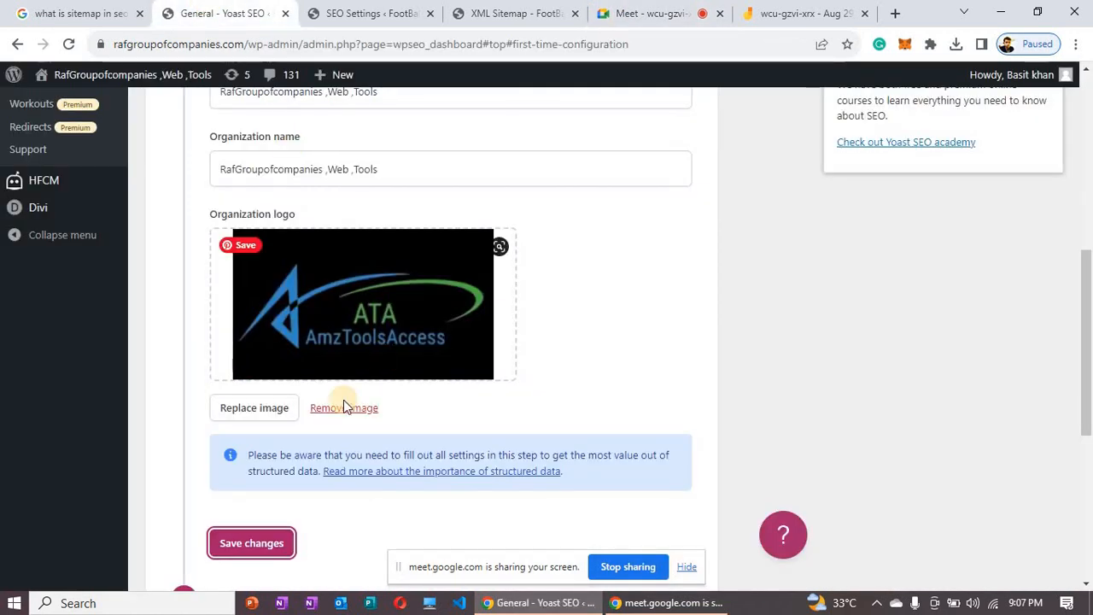
{"action": "left_click", "coordinate": [257, 541]}
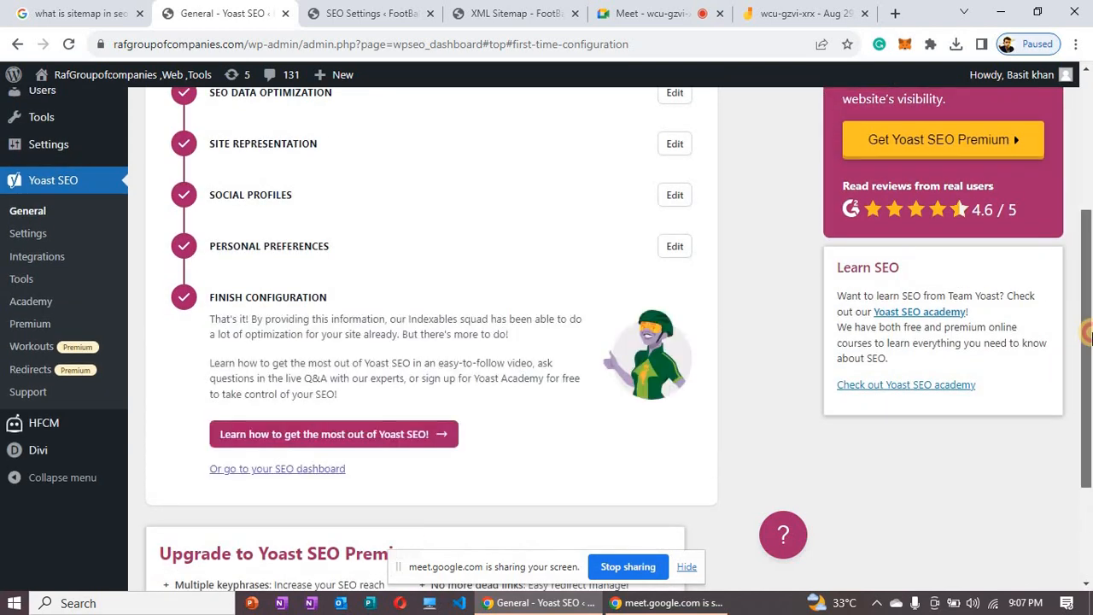
- Open the social profiles section and save it with the Facebook and Twitter fields left empty
{"action": "left_click_drag", "start_coordinate": [1089, 329], "coordinate": [1089, 282]}
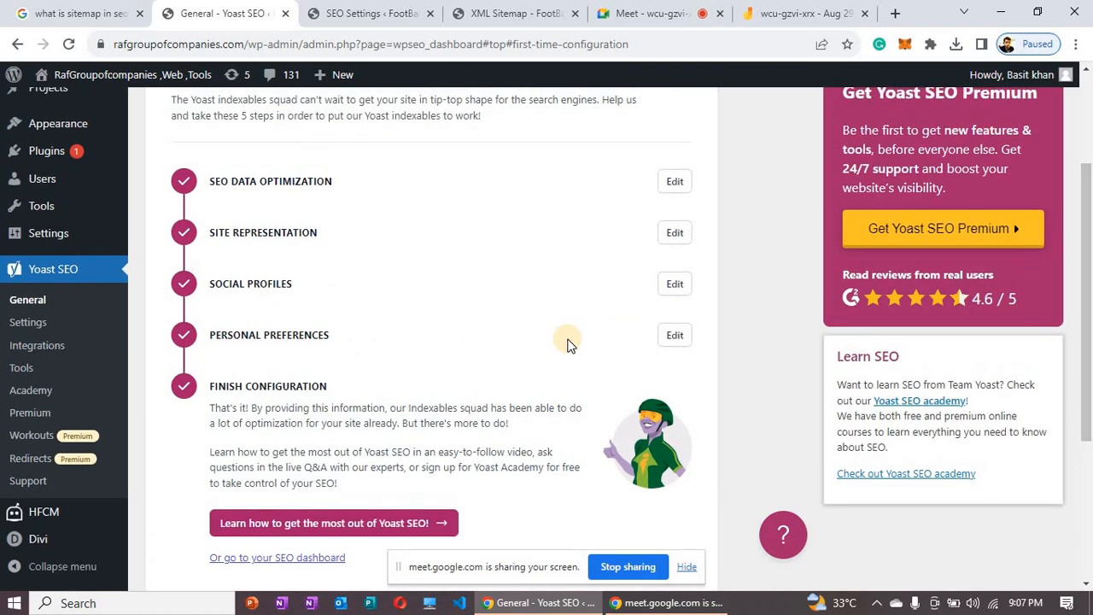
{"action": "left_click", "coordinate": [675, 284]}
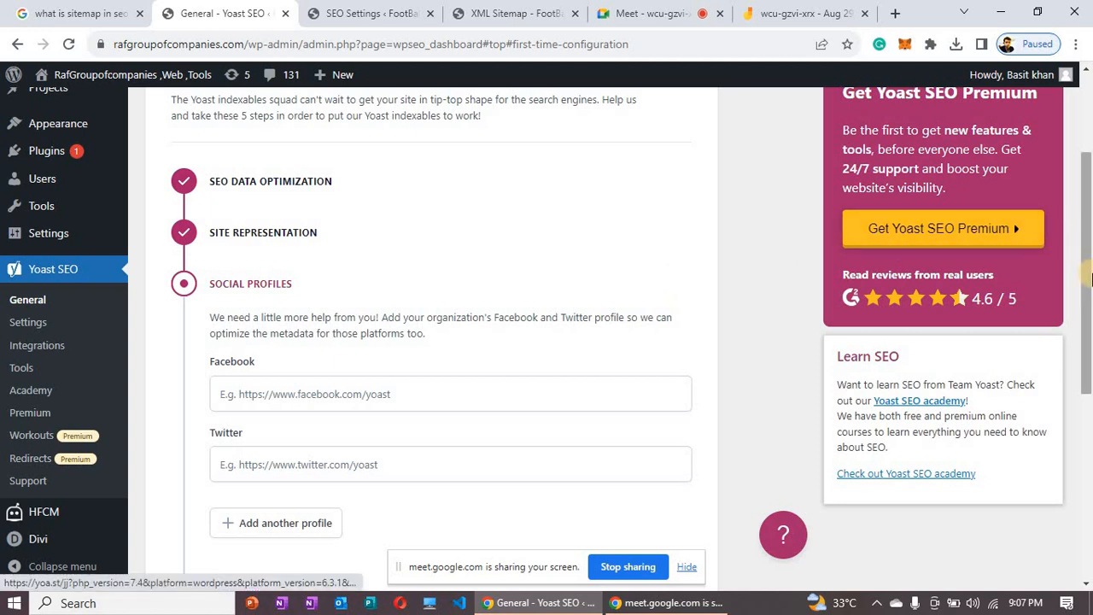
{"action": "mouse_move", "coordinate": [1089, 279]}
{"action": "left_mouse_down"}
{"action": "mouse_move", "coordinate": [1091, 378]}
{"action": "mouse_move", "coordinate": [1084, 335]}
{"action": "left_mouse_up"}
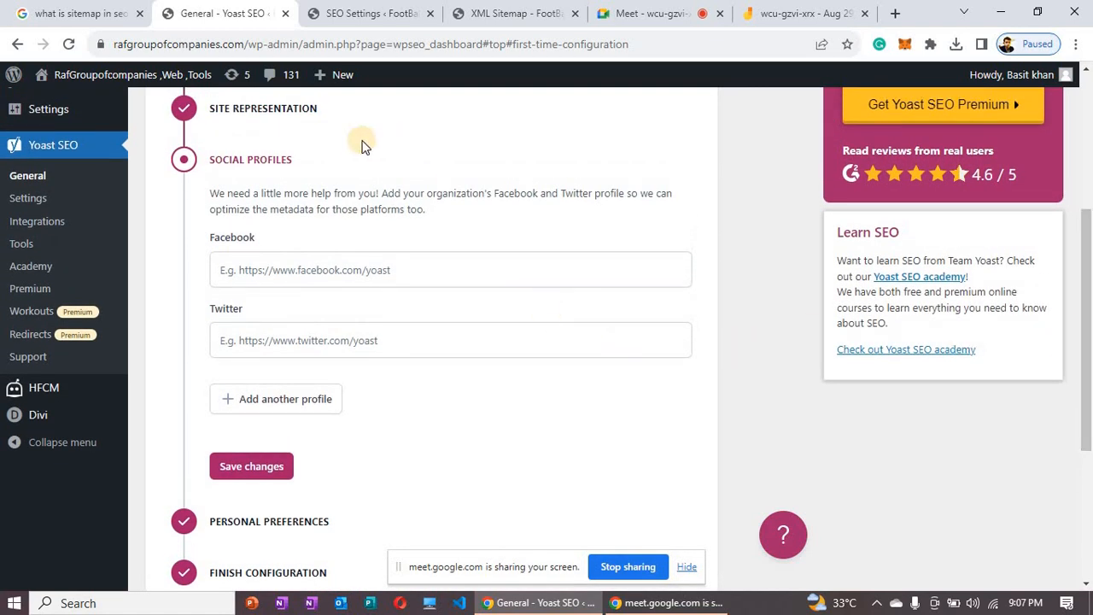
{"action": "left_click", "coordinate": [333, 269]}
{"action": "left_click", "coordinate": [349, 339]}
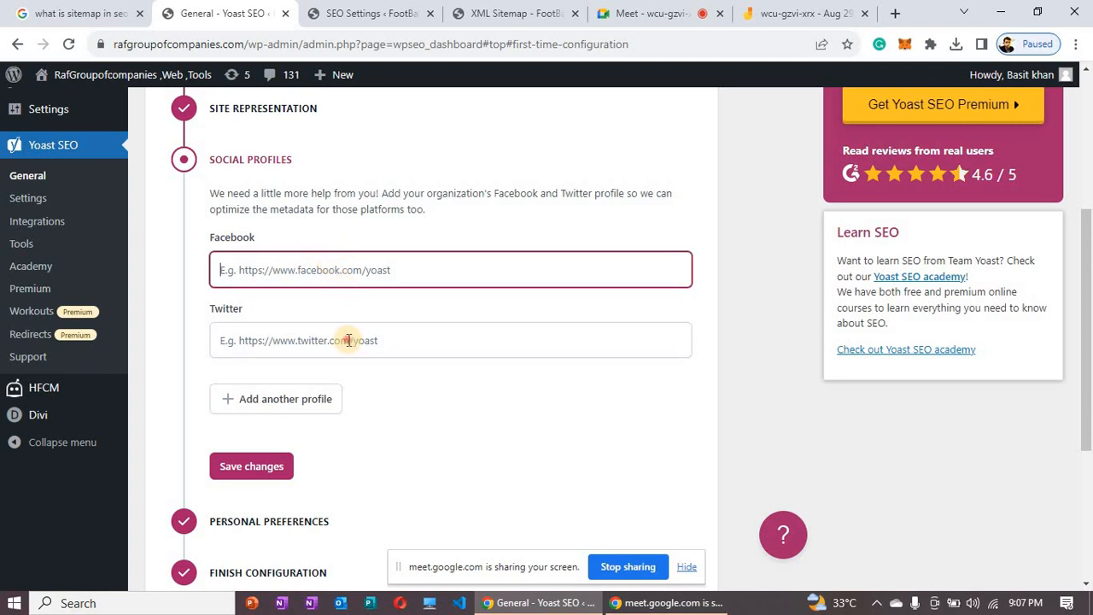
{"action": "left_click", "coordinate": [272, 465]}
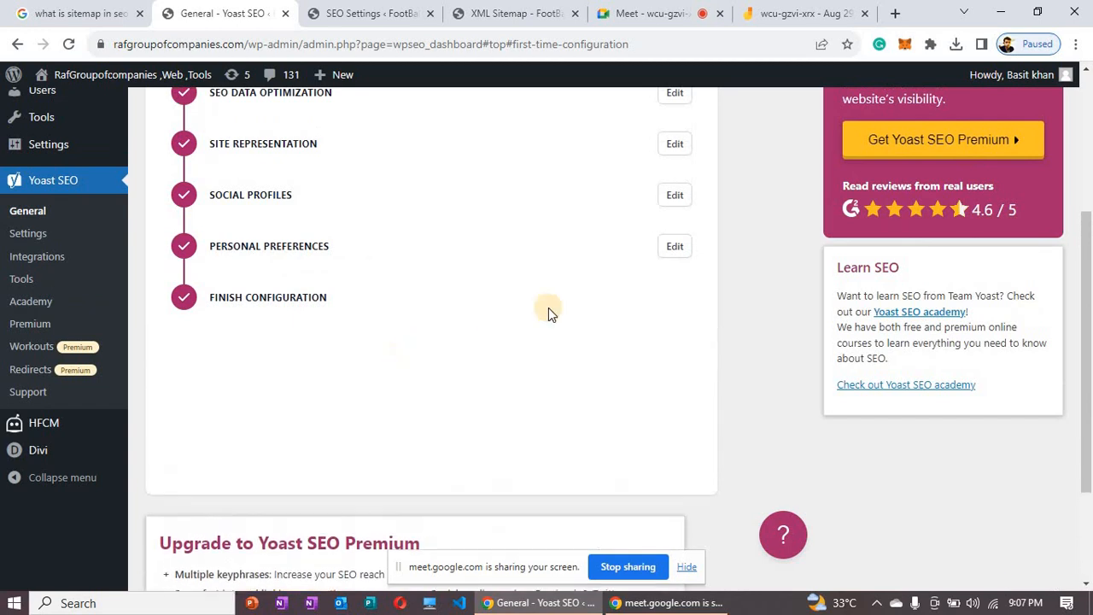
- Open the personal preferences section and save it with site data tracking declined and the newsletter email field left empty
{"action": "left_click", "coordinate": [675, 247]}
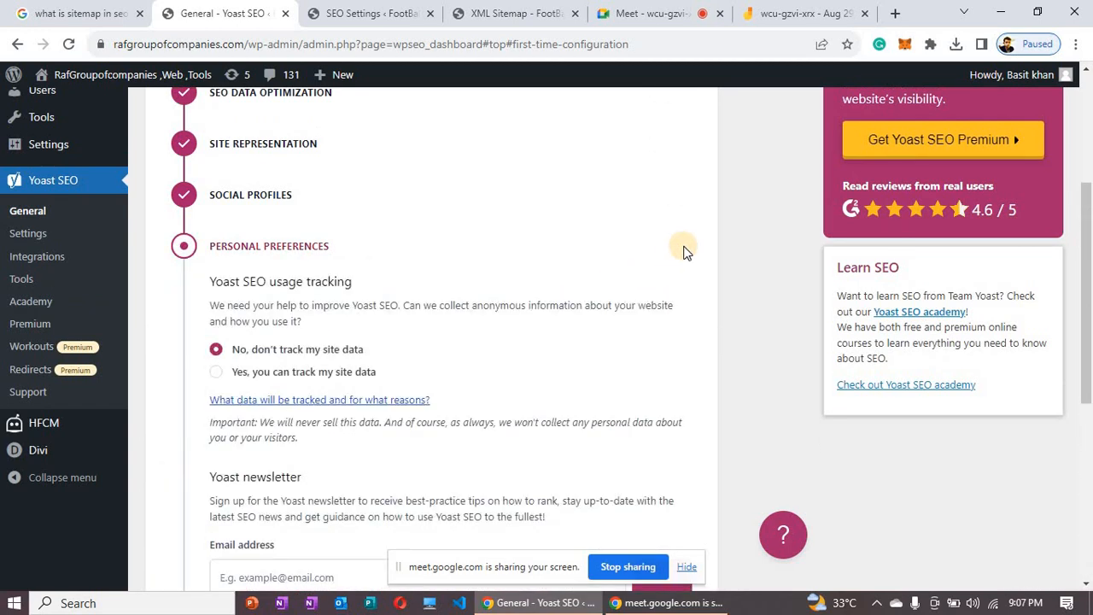
{"action": "left_click_drag", "start_coordinate": [1090, 281], "coordinate": [1090, 320]}
{"action": "left_click_drag", "start_coordinate": [1090, 320], "coordinate": [1091, 325]}
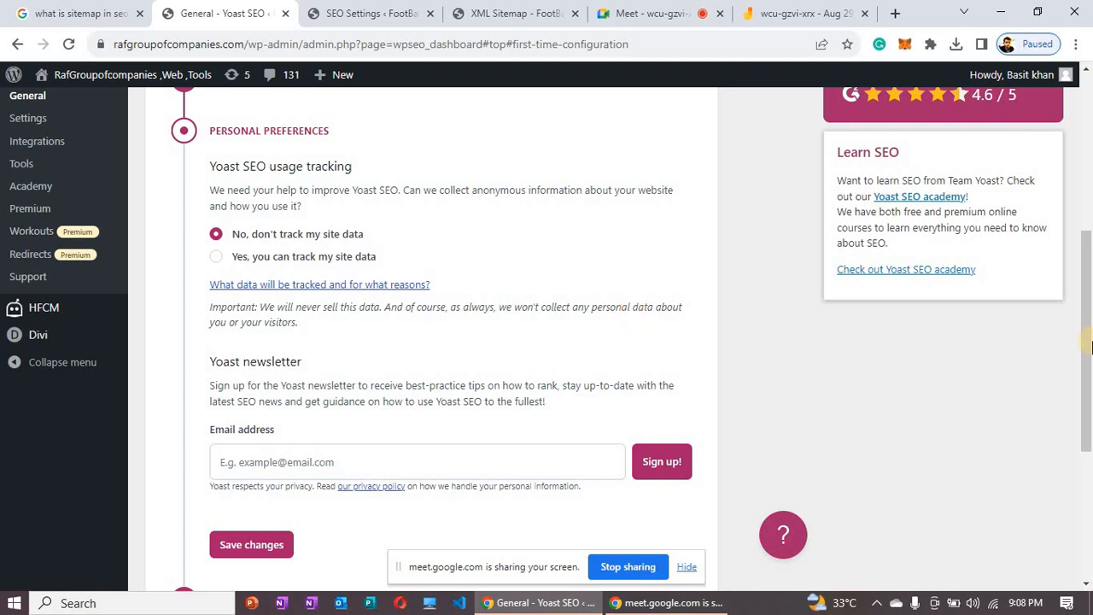
{"action": "left_click_drag", "start_coordinate": [1087, 358], "coordinate": [1087, 405]}
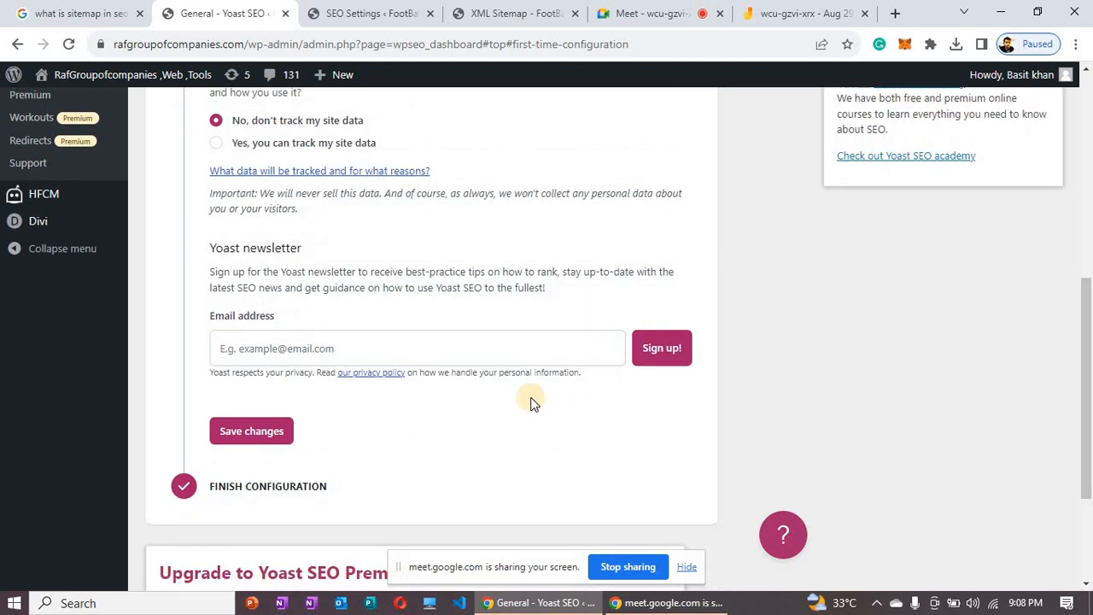
{"action": "left_click", "coordinate": [479, 346]}
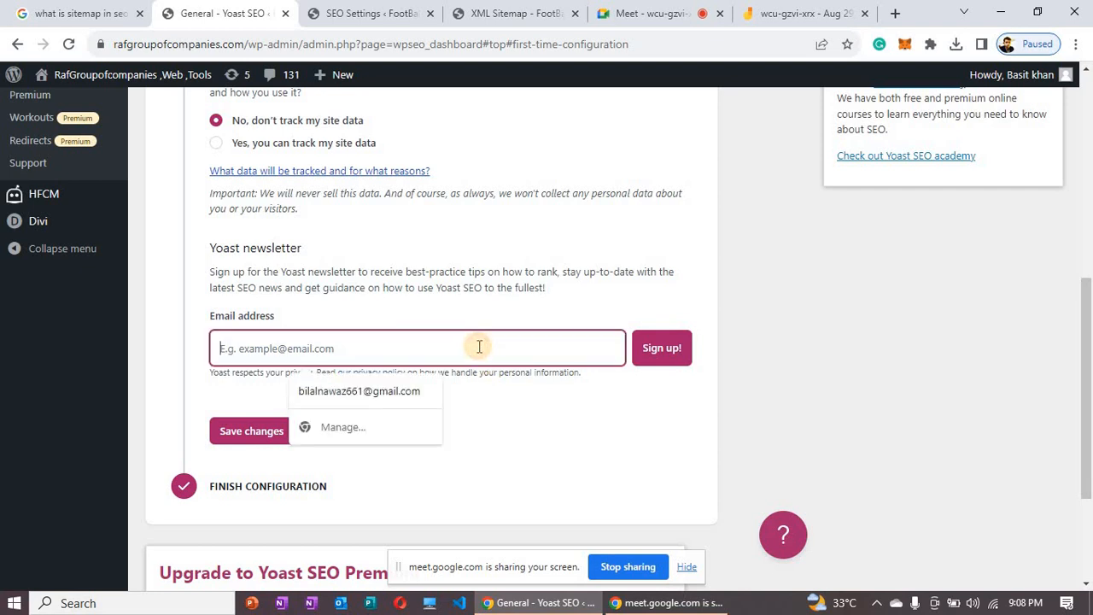
{"action": "left_click", "coordinate": [455, 444]}
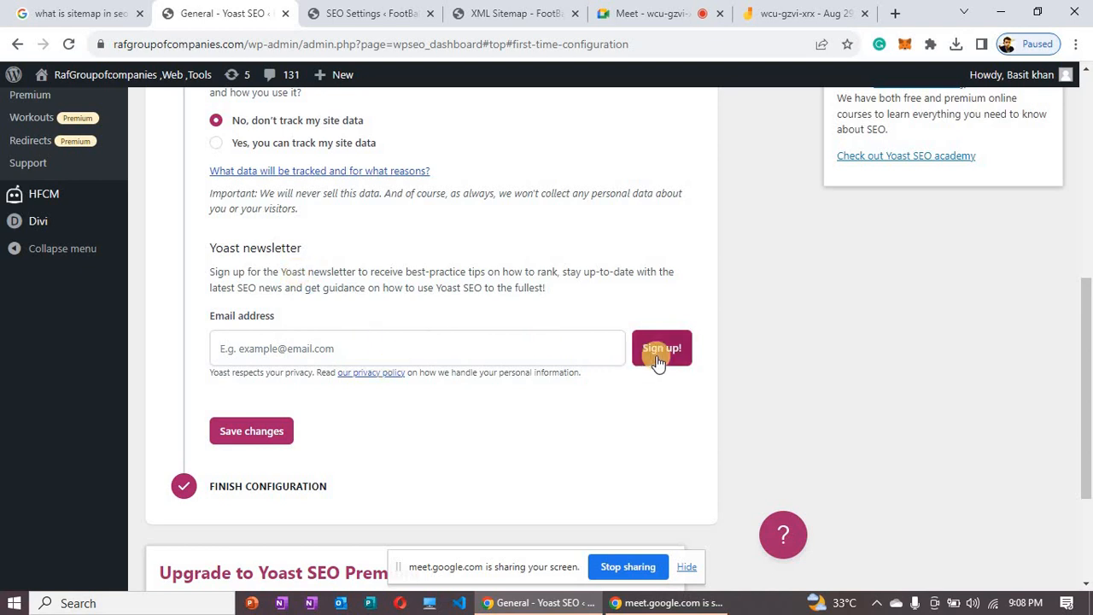
{"action": "left_click", "coordinate": [250, 431]}
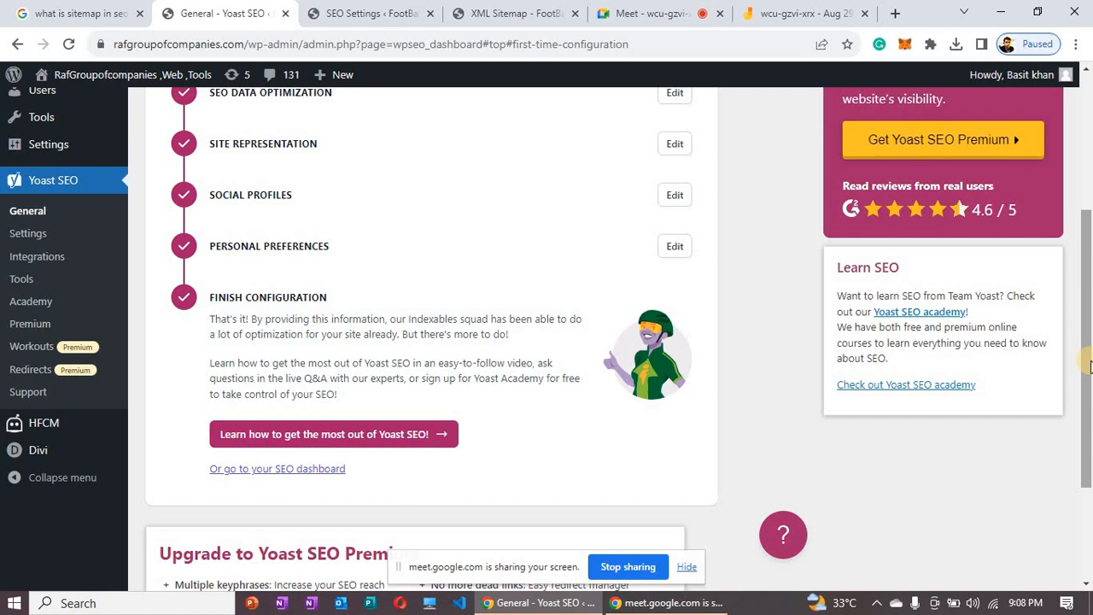
- Go to the WordPress dashboard, open the installed plugins list, and open the Yoast SEO plugin's settings from there
{"action": "left_click_drag", "start_coordinate": [1088, 365], "coordinate": [1086, 209]}
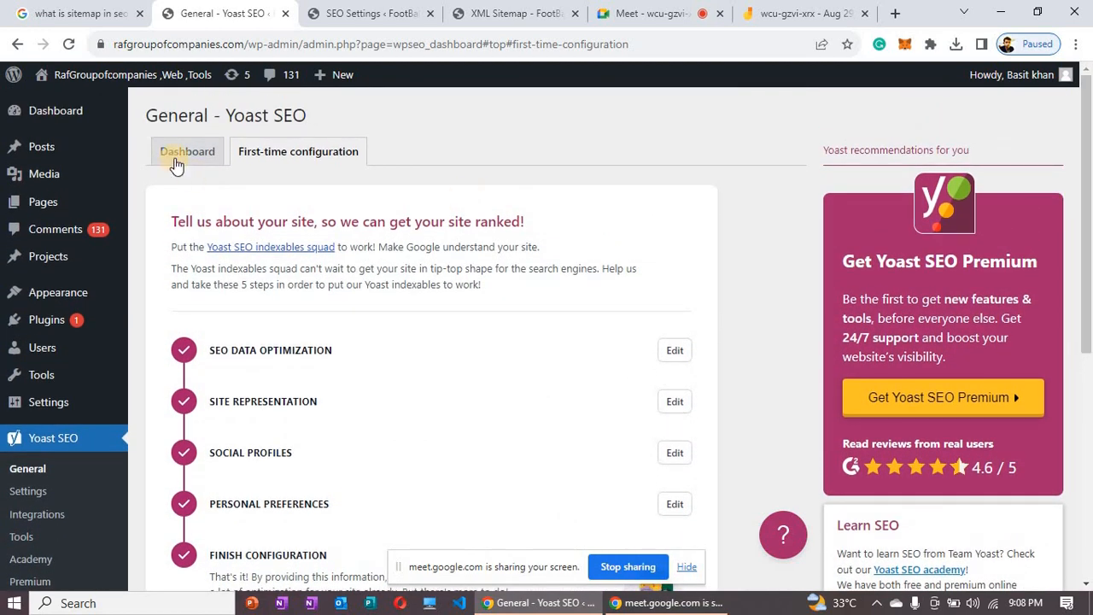
{"action": "left_click", "coordinate": [92, 114]}
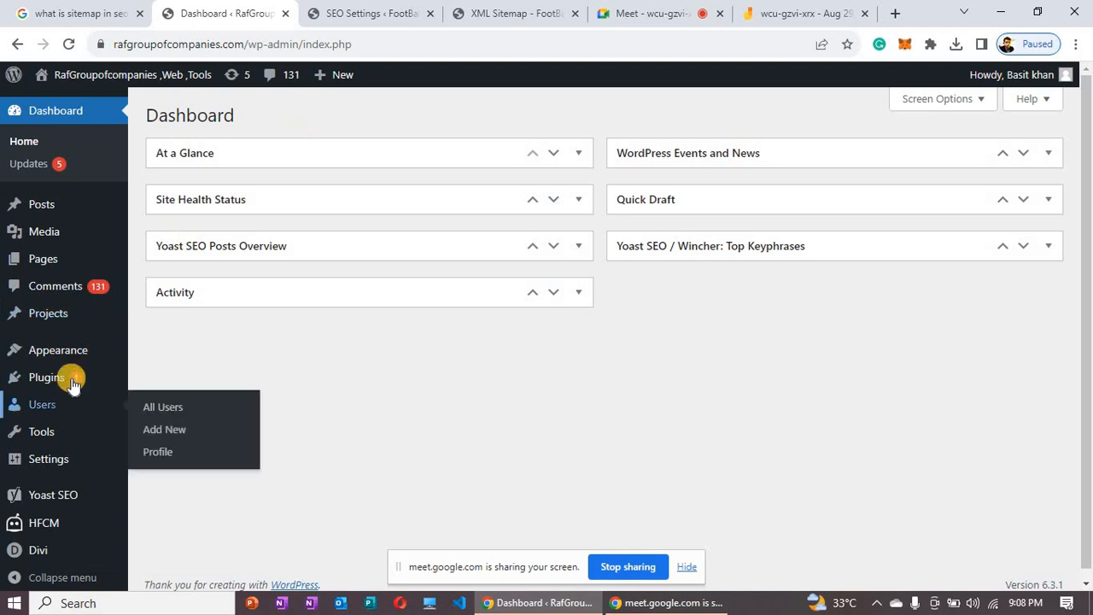
{"action": "mouse_move", "coordinate": [73, 384]}
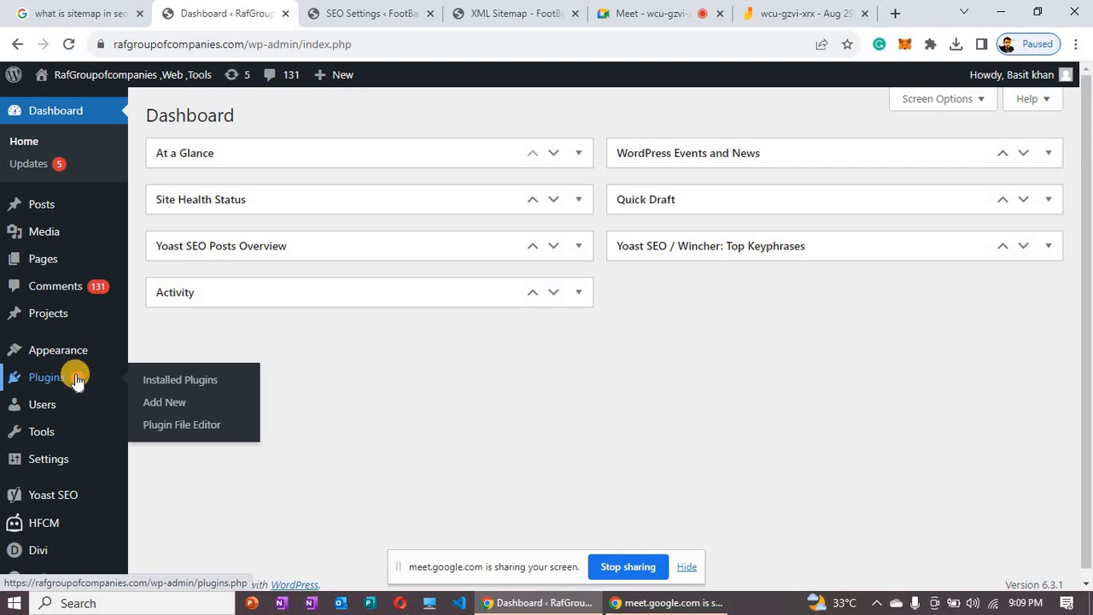
{"action": "left_click", "coordinate": [76, 379]}
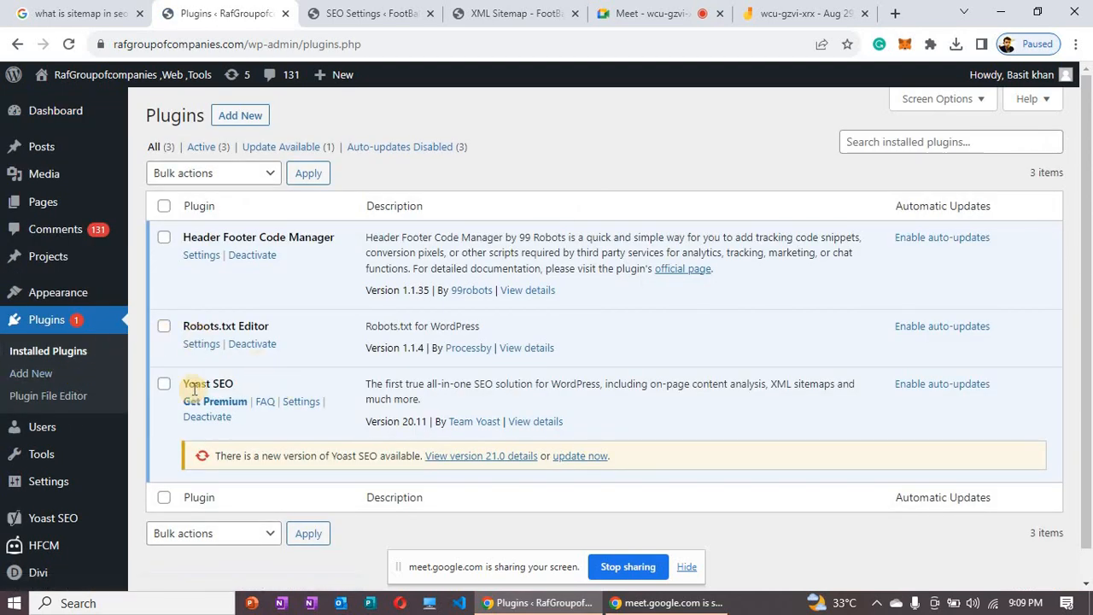
{"action": "left_click", "coordinate": [300, 403]}
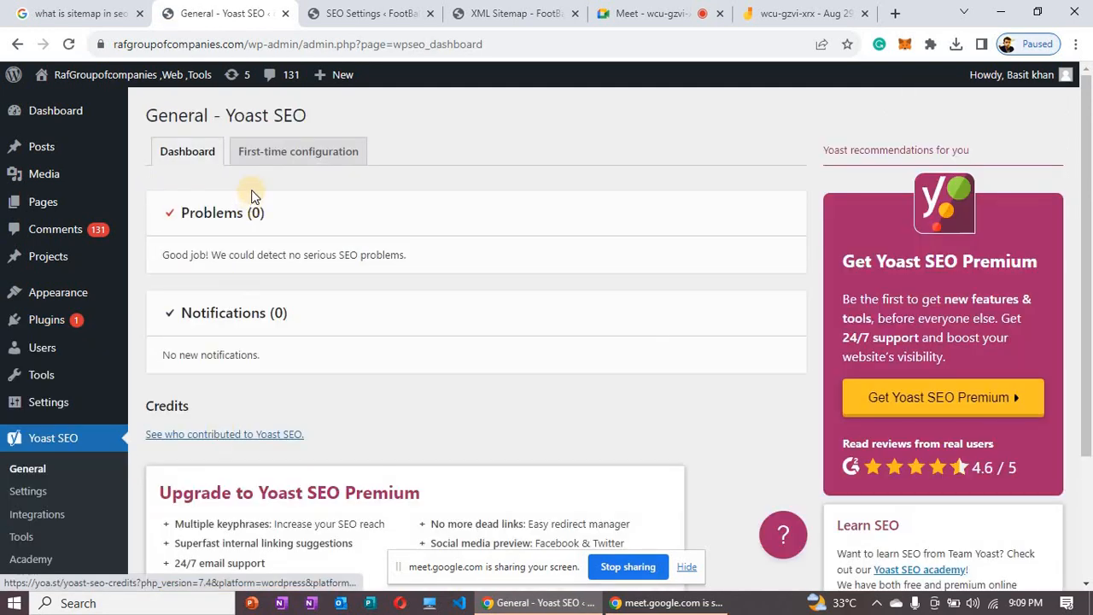
- Return to the first-time configuration and open its site representation section for viewing
{"action": "left_click", "coordinate": [271, 152]}
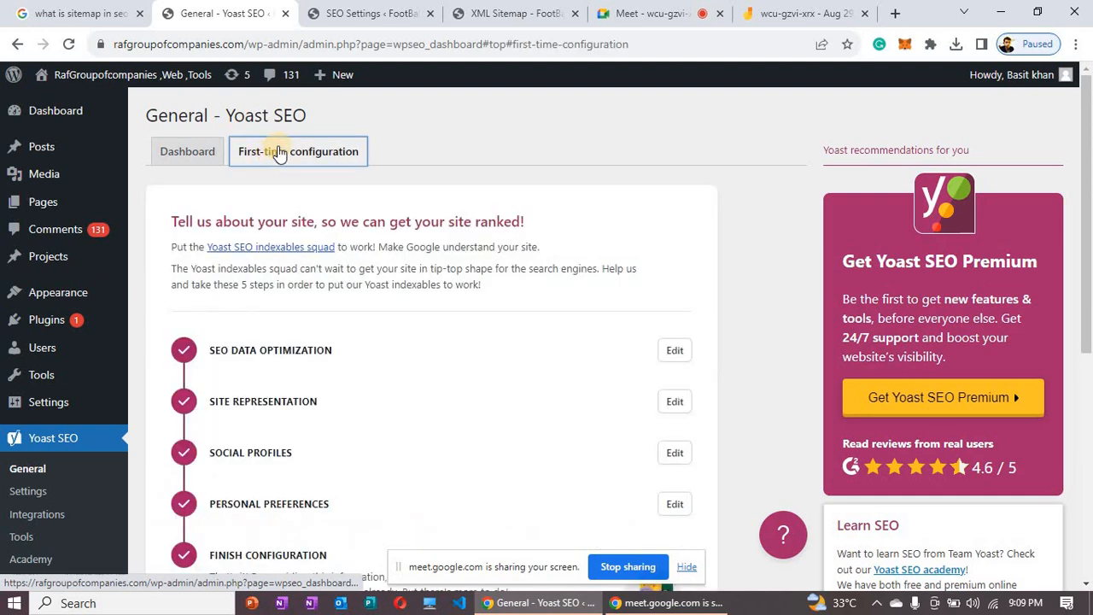
{"action": "scroll", "coordinate": [1014, 368], "scroll_direction": "down", "scroll_amount": 2}
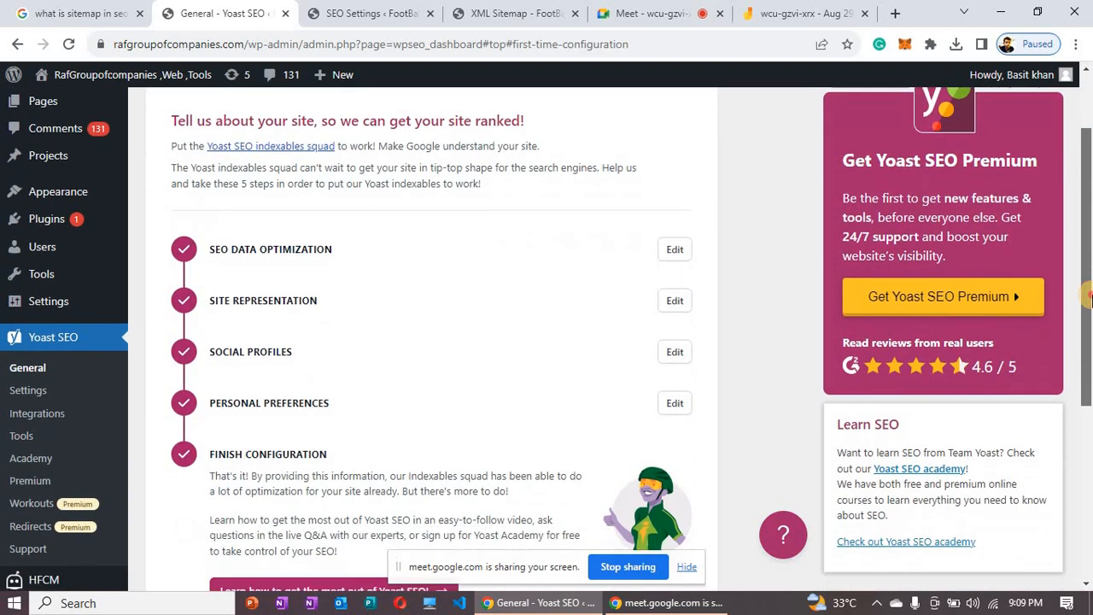
{"action": "left_click_drag", "start_coordinate": [1092, 295], "coordinate": [1090, 302]}
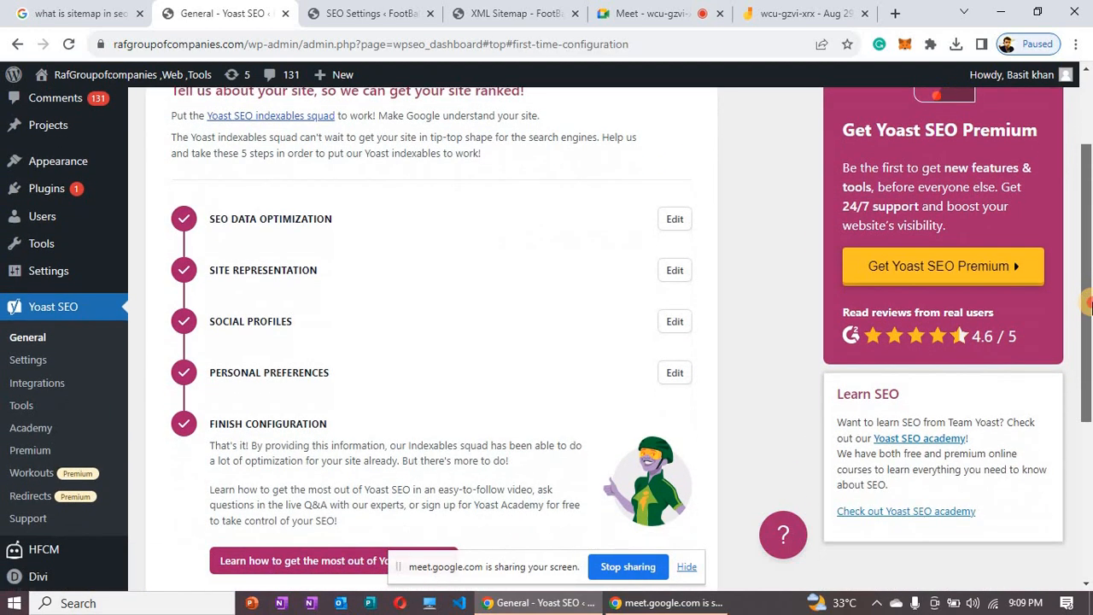
{"action": "left_click", "coordinate": [674, 272]}
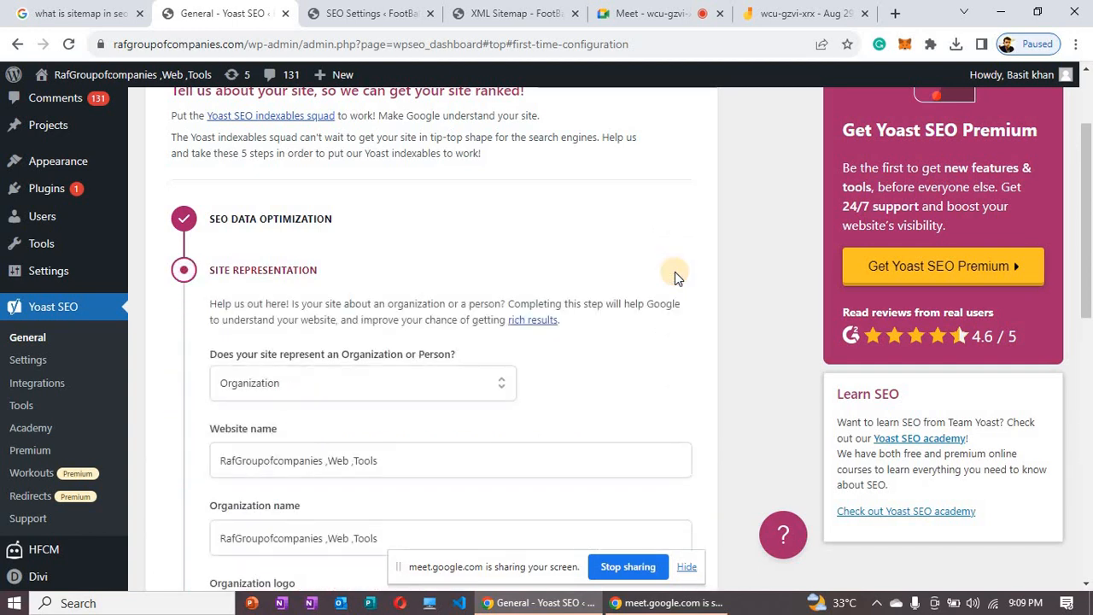
{"action": "scroll", "coordinate": [555, 234], "scroll_direction": "up", "scroll_amount": 2}
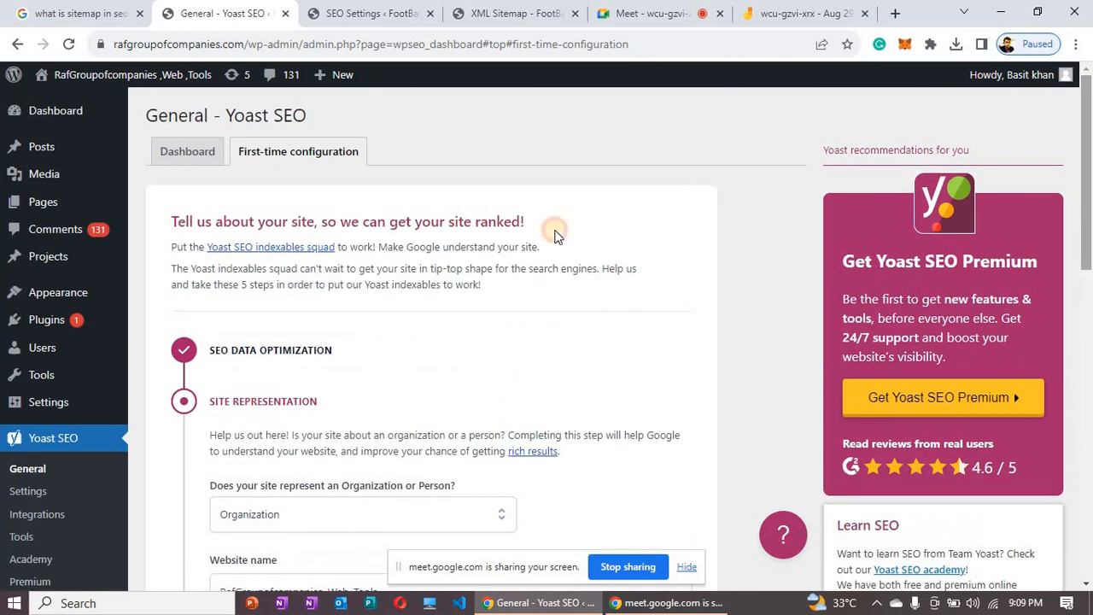
- Go back to the Yoast SEO dashboard, then open the plugin's own Settings page
{"action": "left_click", "coordinate": [201, 154]}
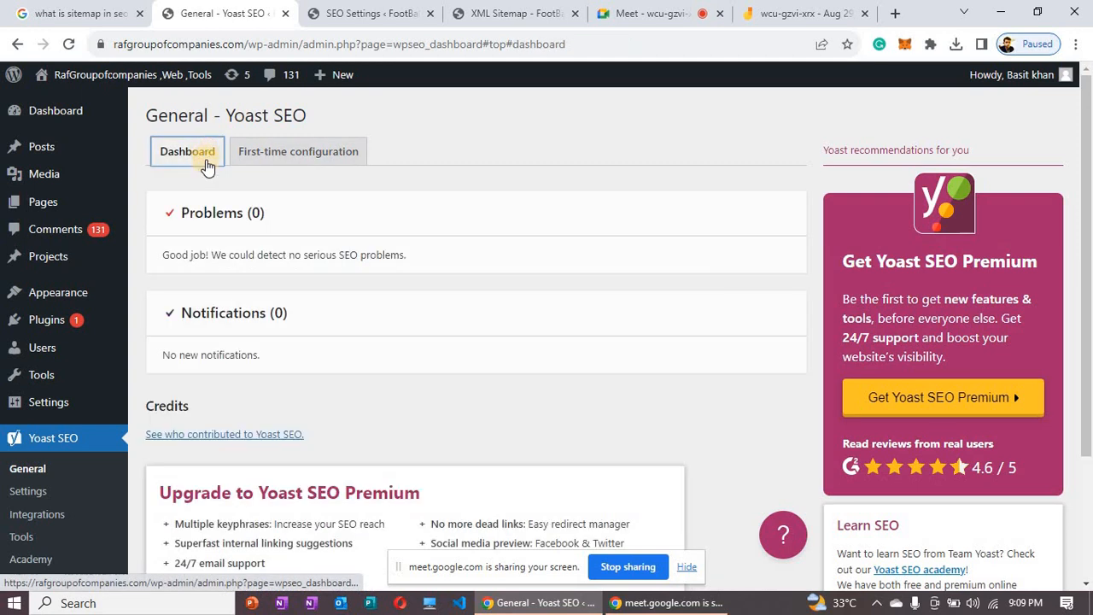
{"action": "left_click", "coordinate": [43, 477]}
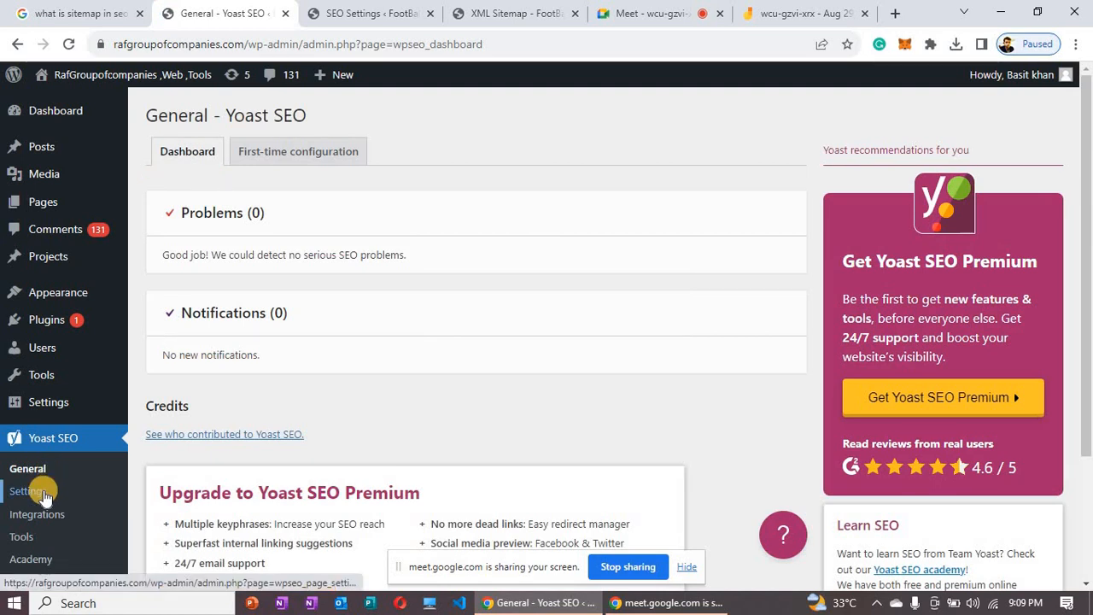
{"action": "left_click", "coordinate": [44, 492]}
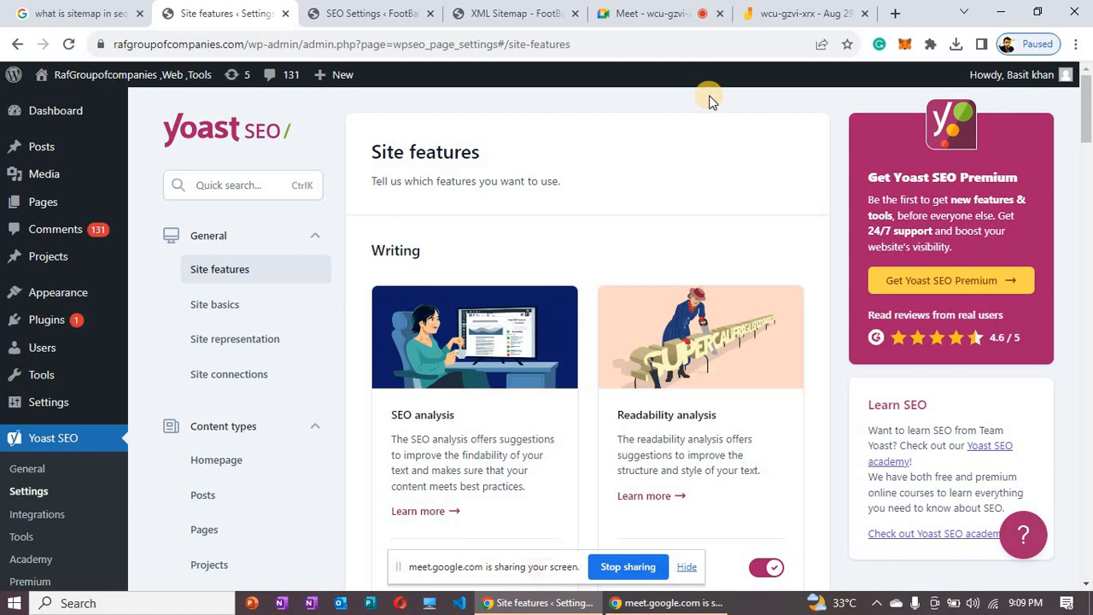
- Try the feature switches for SEO analysis and Inclusive language analysis, leaving the first enabled and the second disabled
{"action": "scroll", "coordinate": [709, 100], "scroll_direction": "down", "scroll_amount": 2}
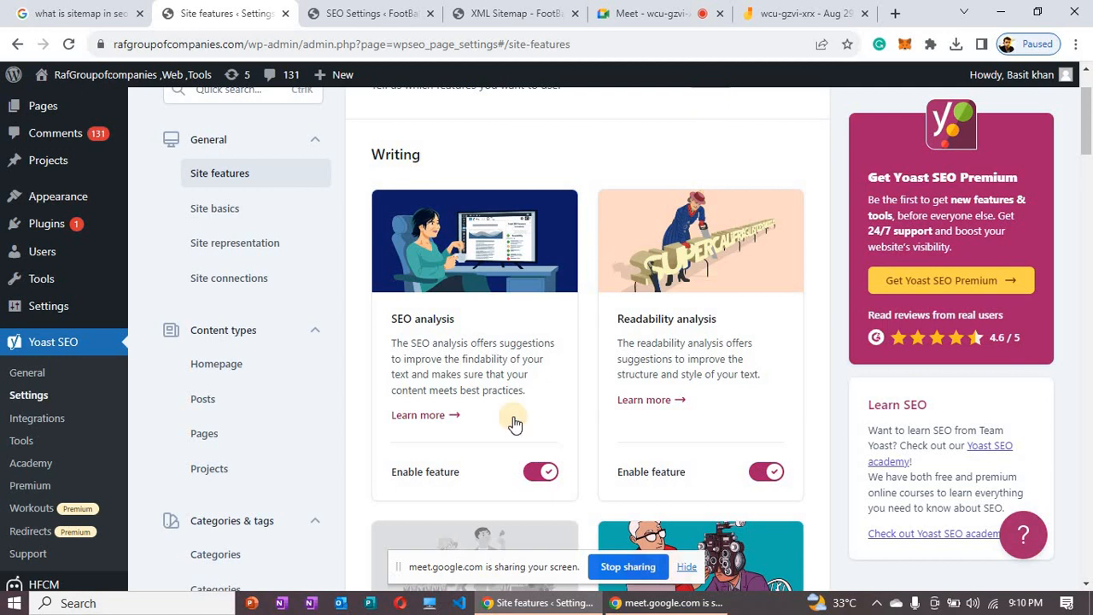
{"action": "left_click", "coordinate": [543, 472]}
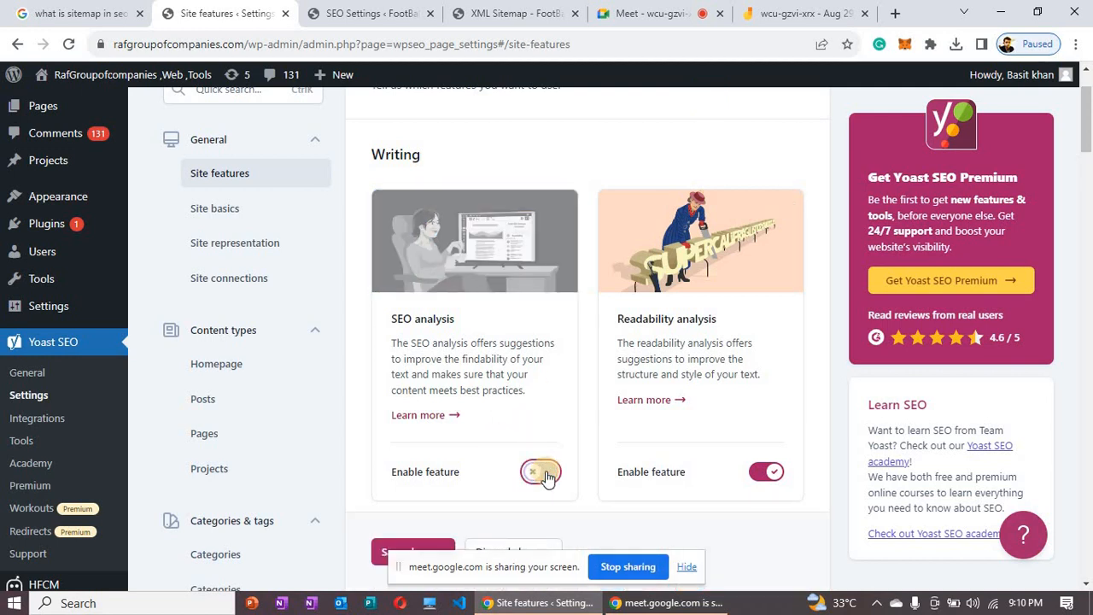
{"action": "left_click", "coordinate": [543, 473]}
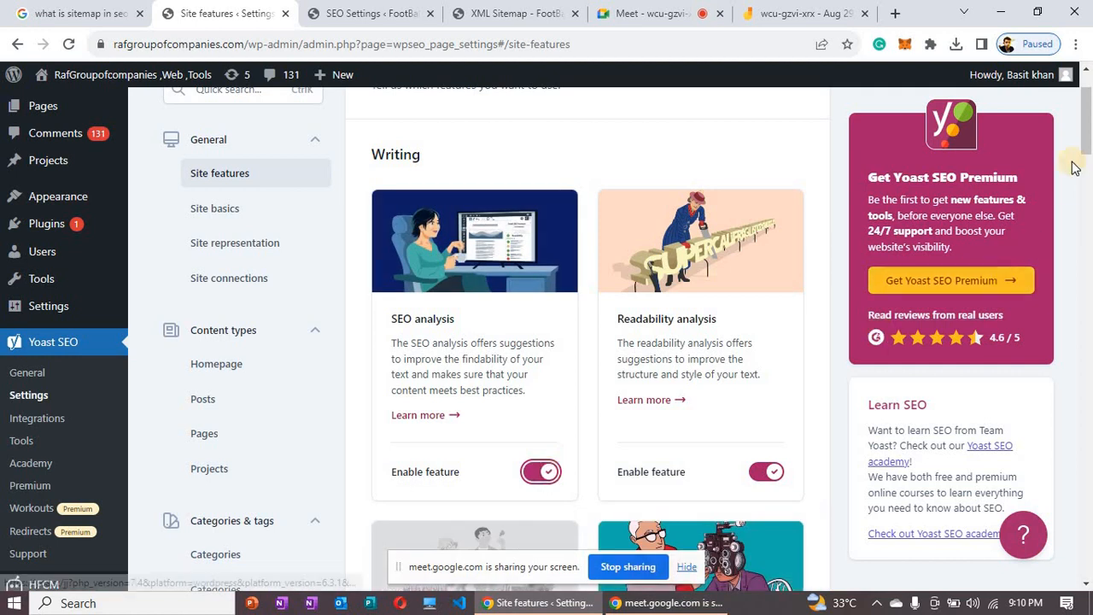
{"action": "left_click_drag", "start_coordinate": [1088, 126], "coordinate": [1088, 137]}
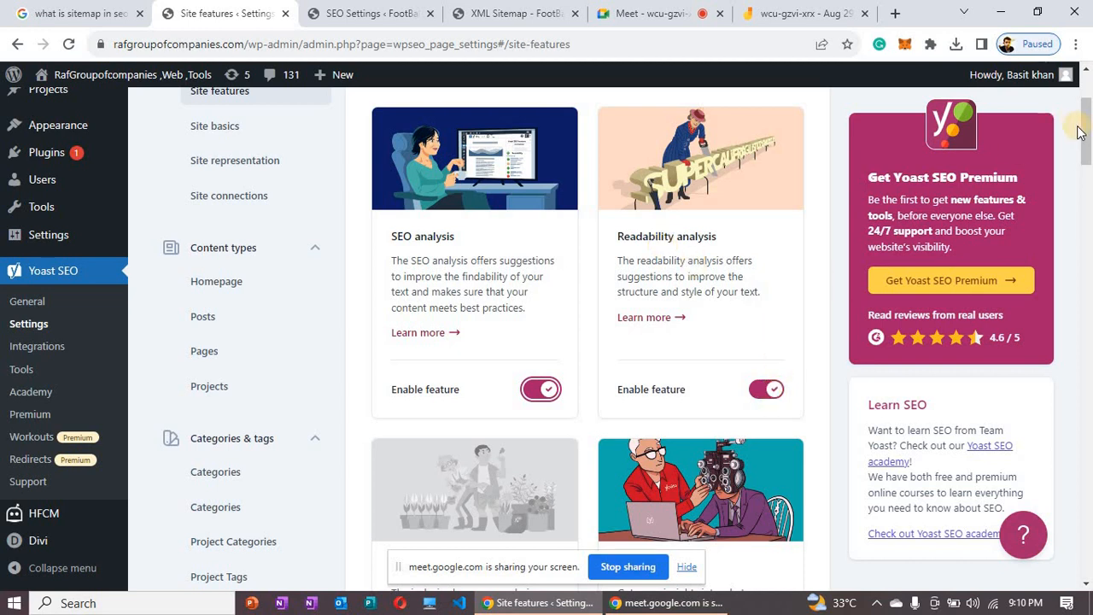
{"action": "left_click_drag", "start_coordinate": [1085, 136], "coordinate": [1090, 173]}
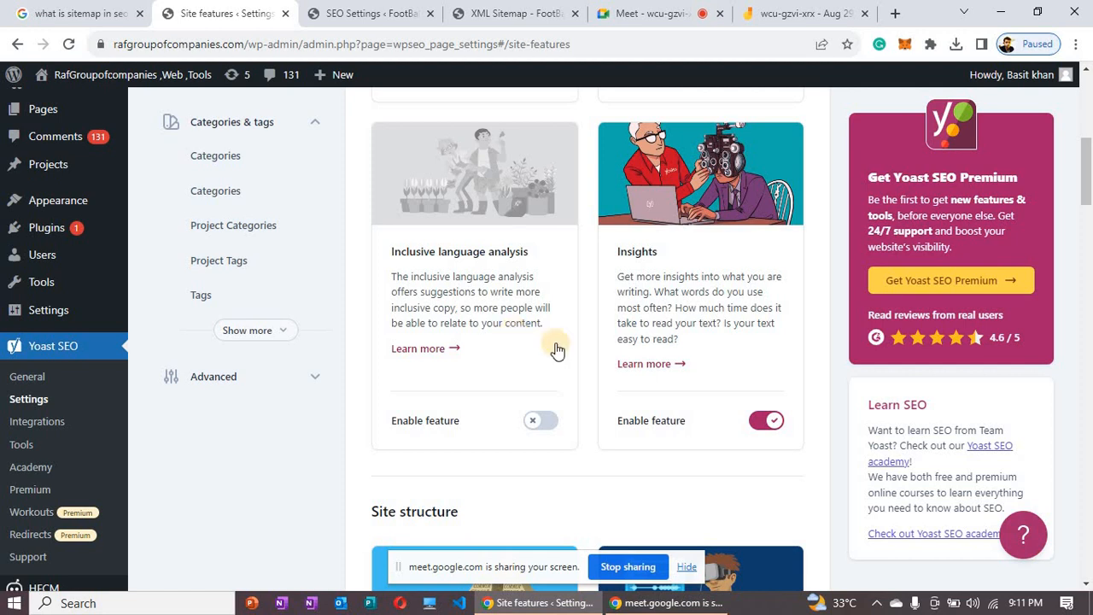
{"action": "left_click", "coordinate": [538, 431]}
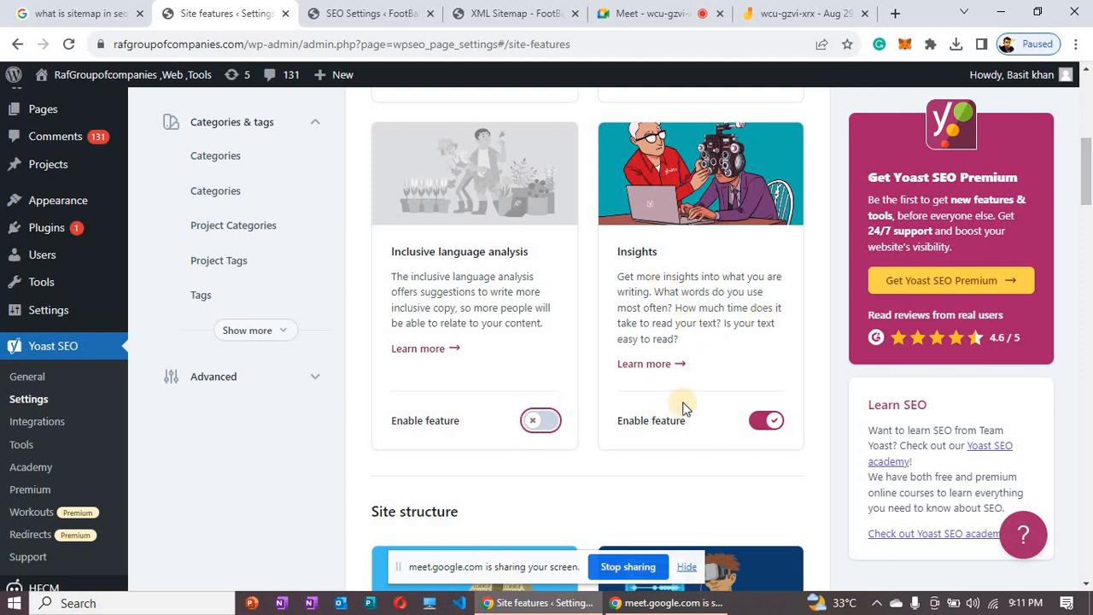
- Look through the Site structure, Social sharing, Tools and APIs features, including XML sitemaps, then switch to the Google Meet call
{"action": "left_click_drag", "start_coordinate": [1087, 155], "coordinate": [1089, 202]}
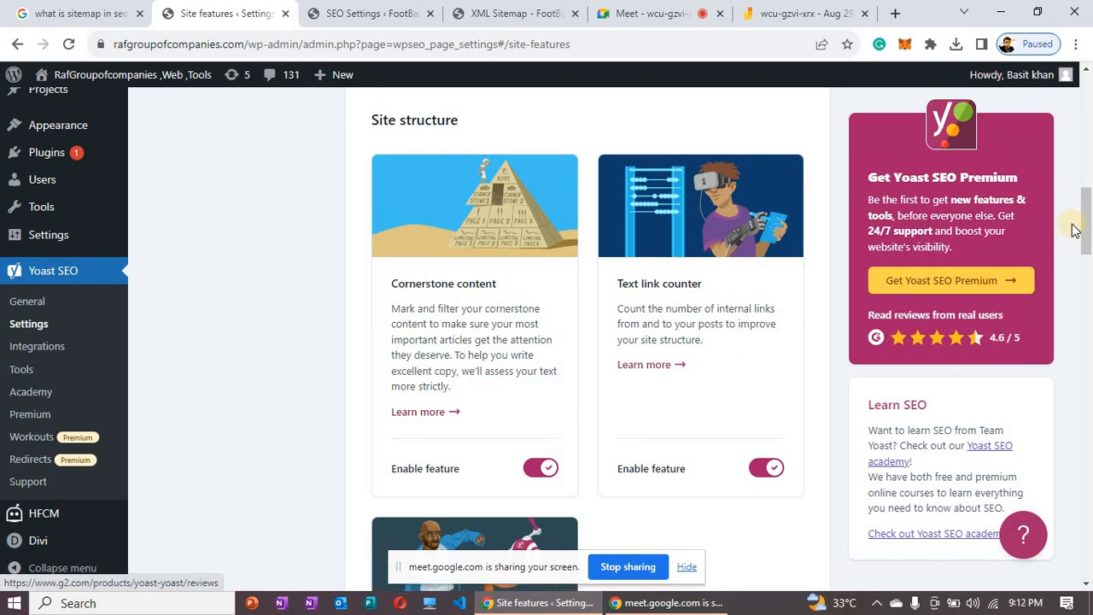
{"action": "left_click_drag", "start_coordinate": [1088, 217], "coordinate": [1088, 277]}
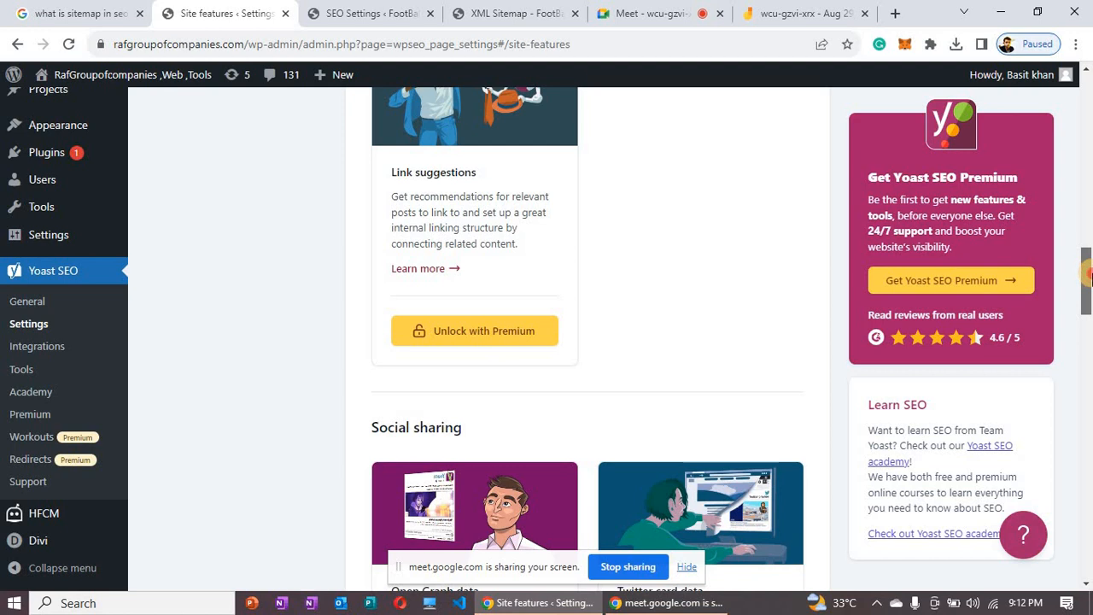
{"action": "left_click_drag", "start_coordinate": [1089, 278], "coordinate": [1089, 309]}
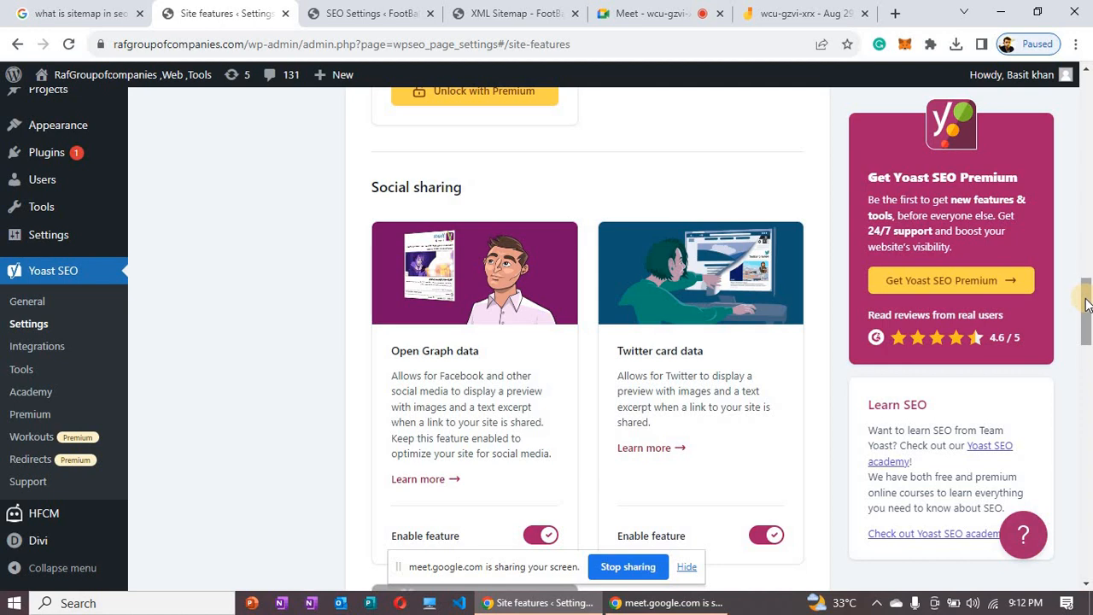
{"action": "left_click_drag", "start_coordinate": [1086, 306], "coordinate": [1088, 316]}
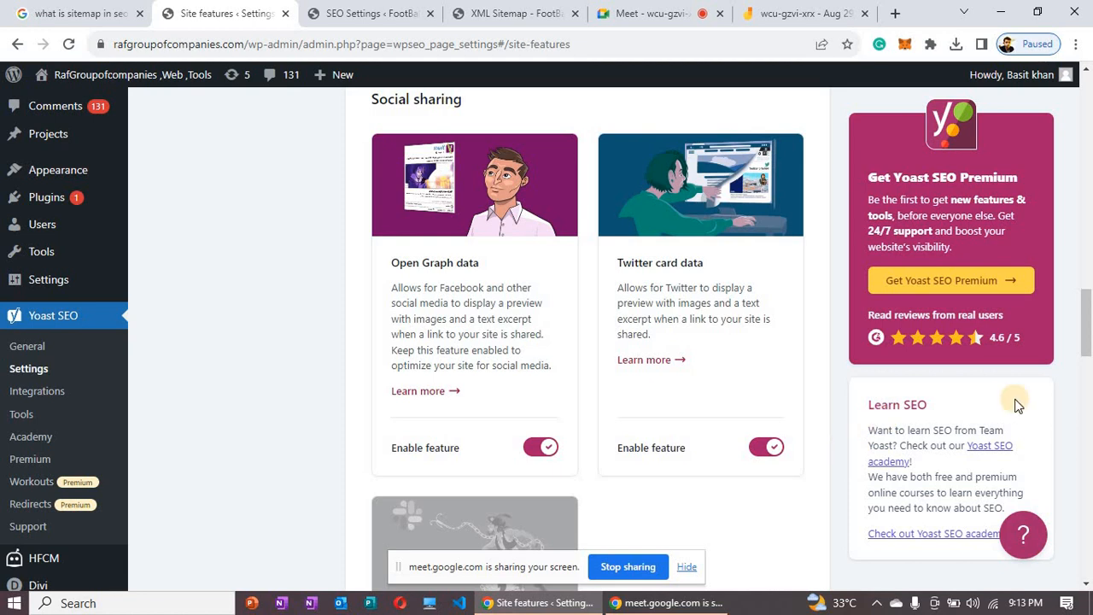
{"action": "scroll", "coordinate": [1086, 337], "scroll_direction": "down", "scroll_amount": 2}
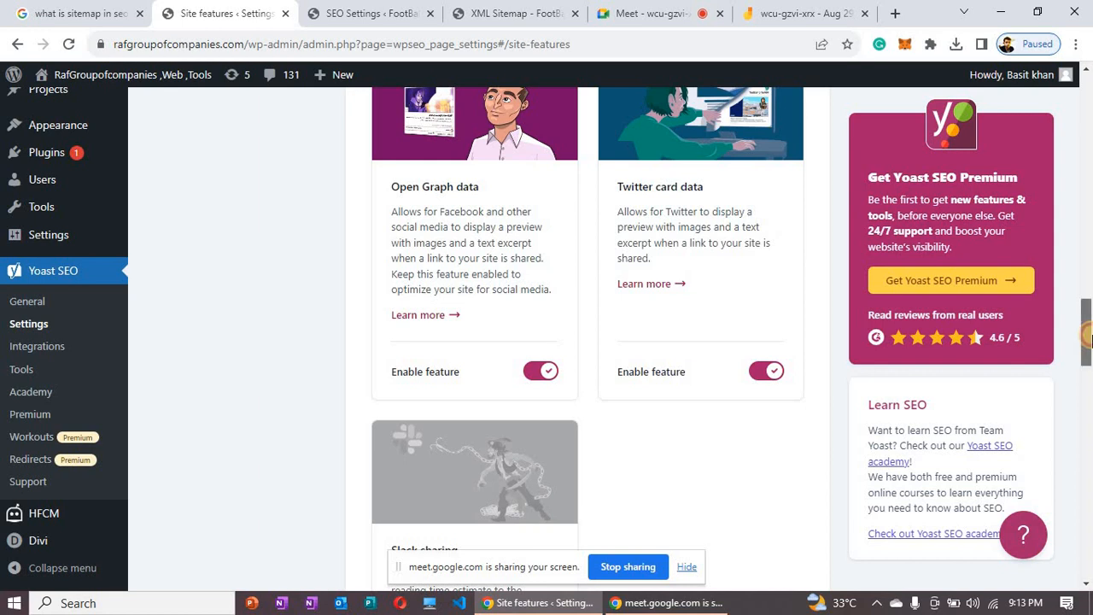
{"action": "left_click_drag", "start_coordinate": [1087, 342], "coordinate": [1087, 439]}
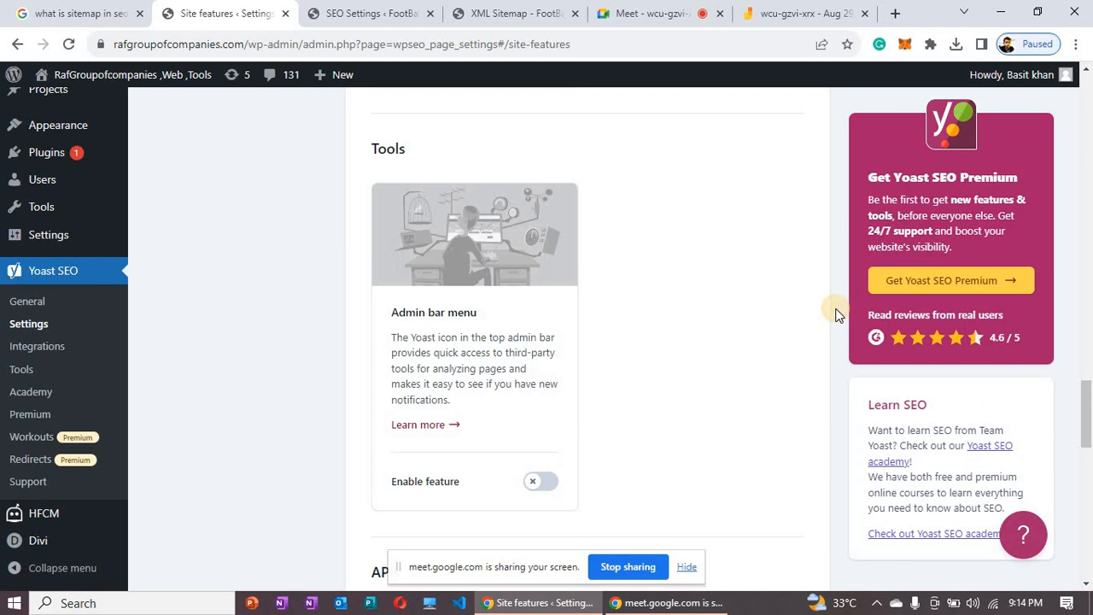
{"action": "scroll", "coordinate": [837, 315], "scroll_direction": "down", "scroll_amount": 4}
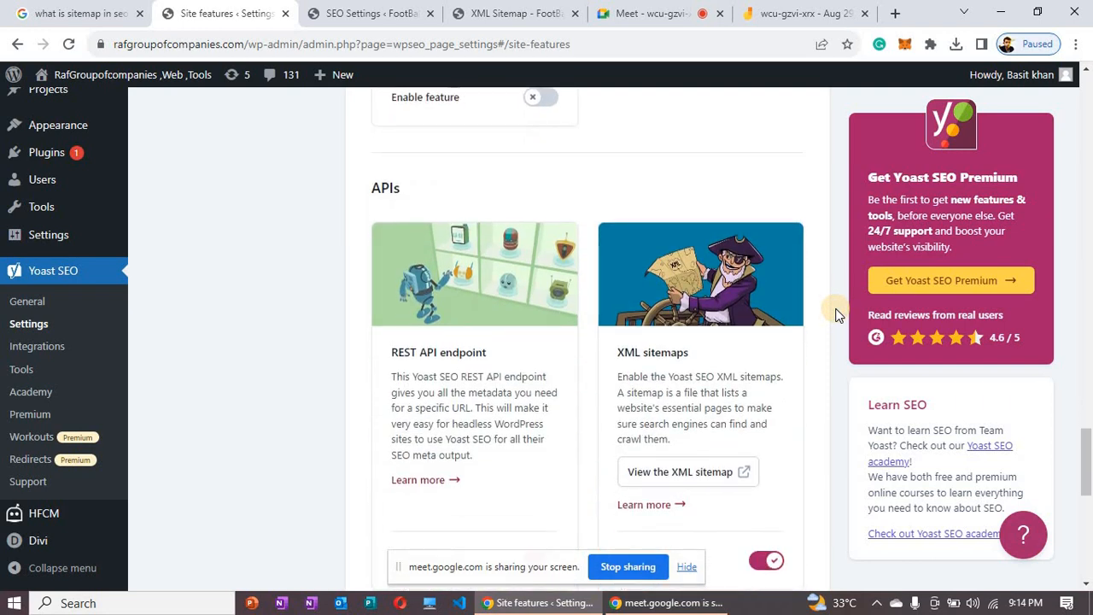
{"action": "scroll", "coordinate": [837, 315], "scroll_direction": "down", "scroll_amount": 1}
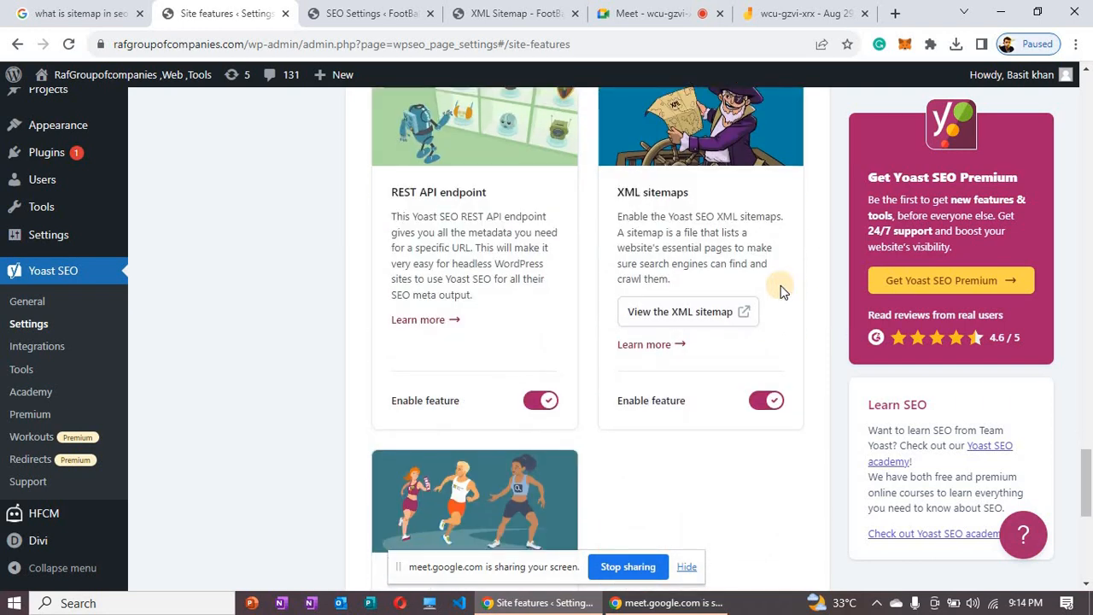
{"action": "scroll", "coordinate": [781, 290], "scroll_direction": "up", "scroll_amount": 1}
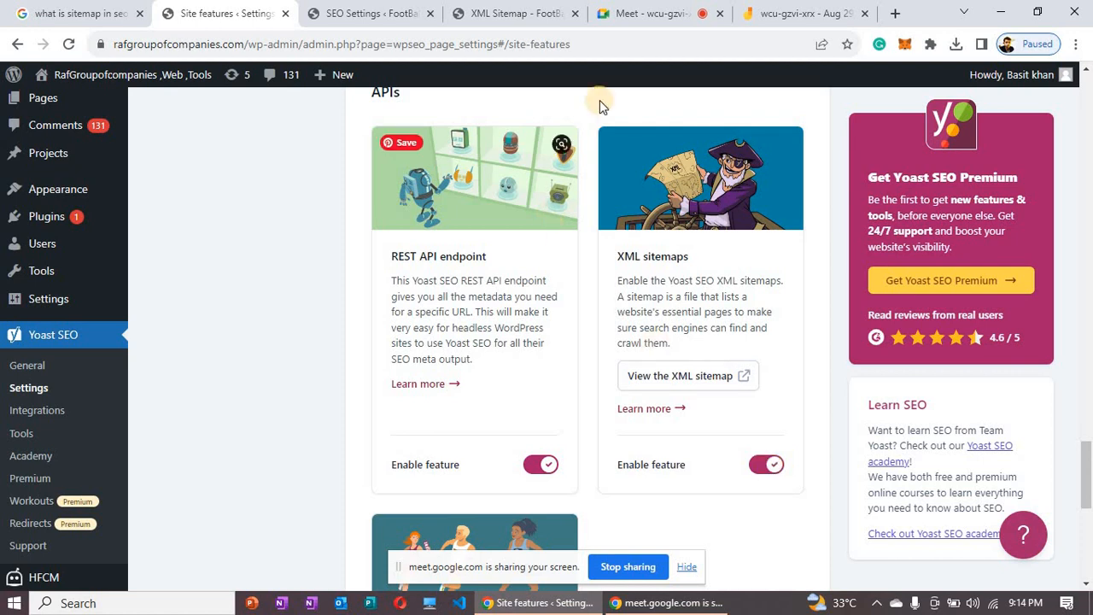
{"action": "left_click", "coordinate": [640, 12]}
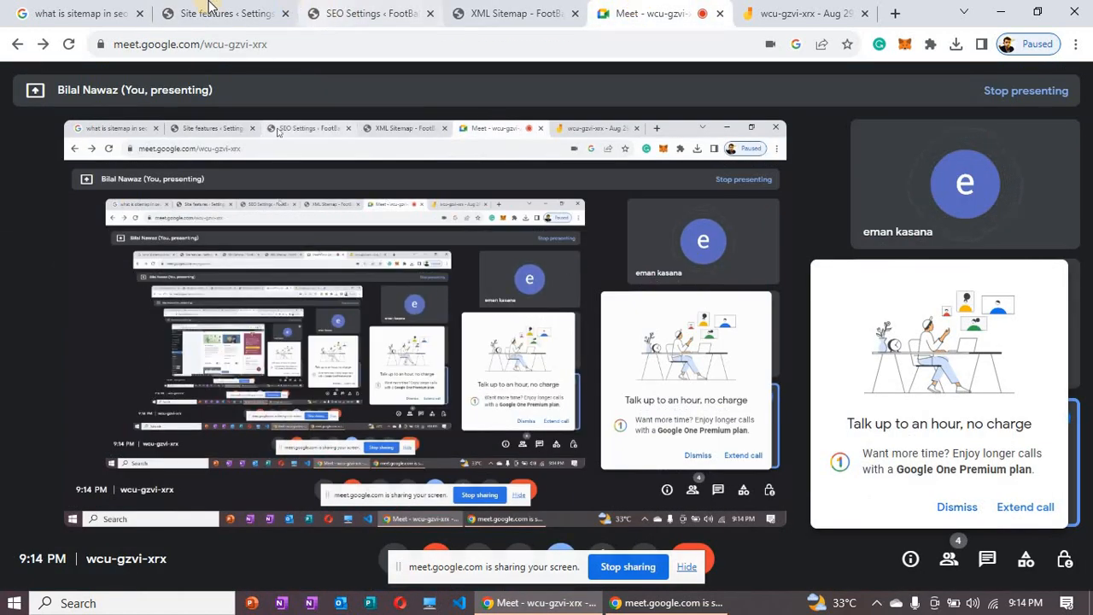
- Return to the Yoast SEO site features and look through the APIs section, IndexNow and the Premium upgrade offer
{"action": "left_click", "coordinate": [209, 13]}
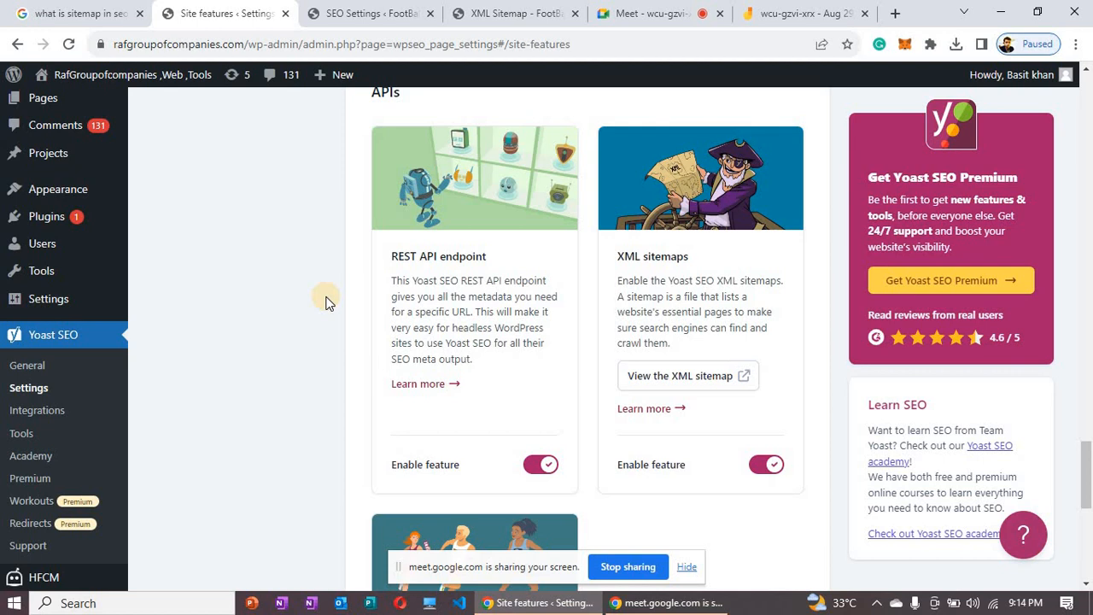
{"action": "scroll", "coordinate": [325, 302], "scroll_direction": "up", "scroll_amount": 1}
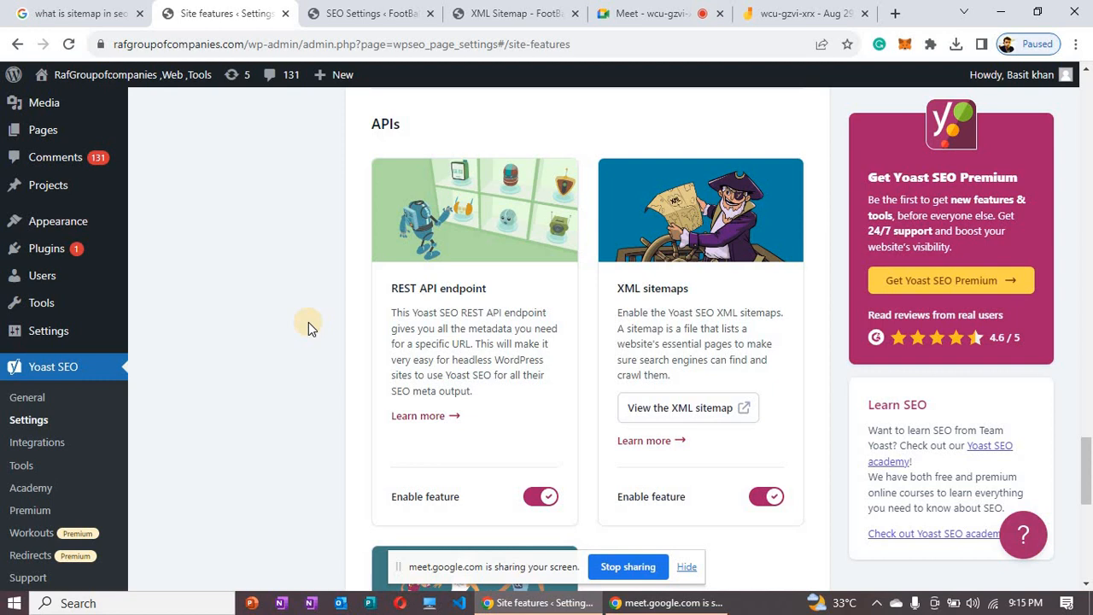
{"action": "scroll", "coordinate": [310, 324], "scroll_direction": "down", "scroll_amount": 4}
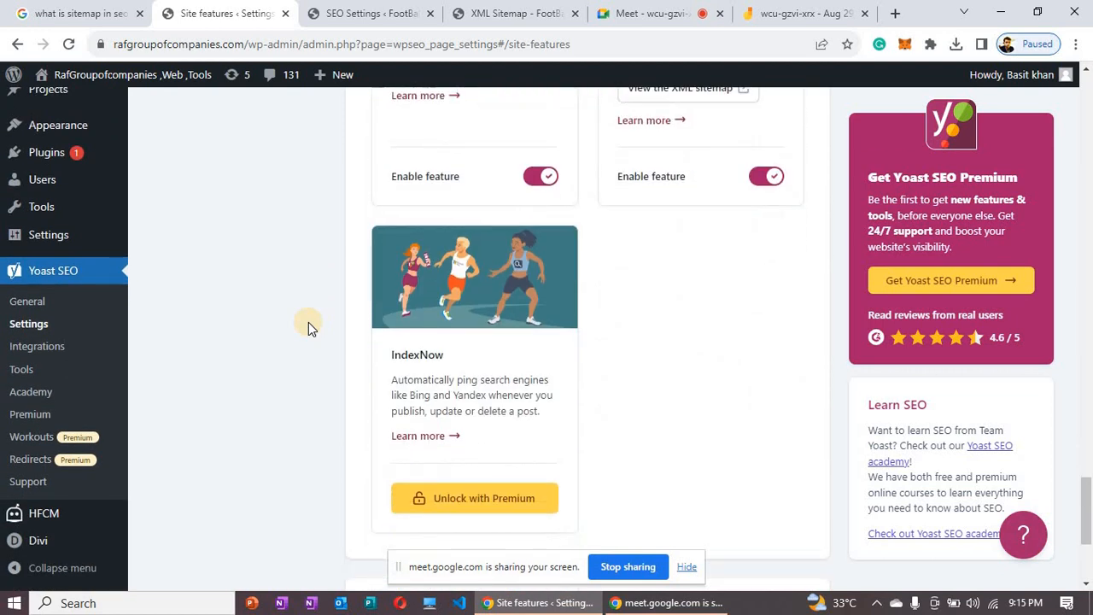
{"action": "scroll", "coordinate": [309, 322], "scroll_direction": "down", "scroll_amount": 3}
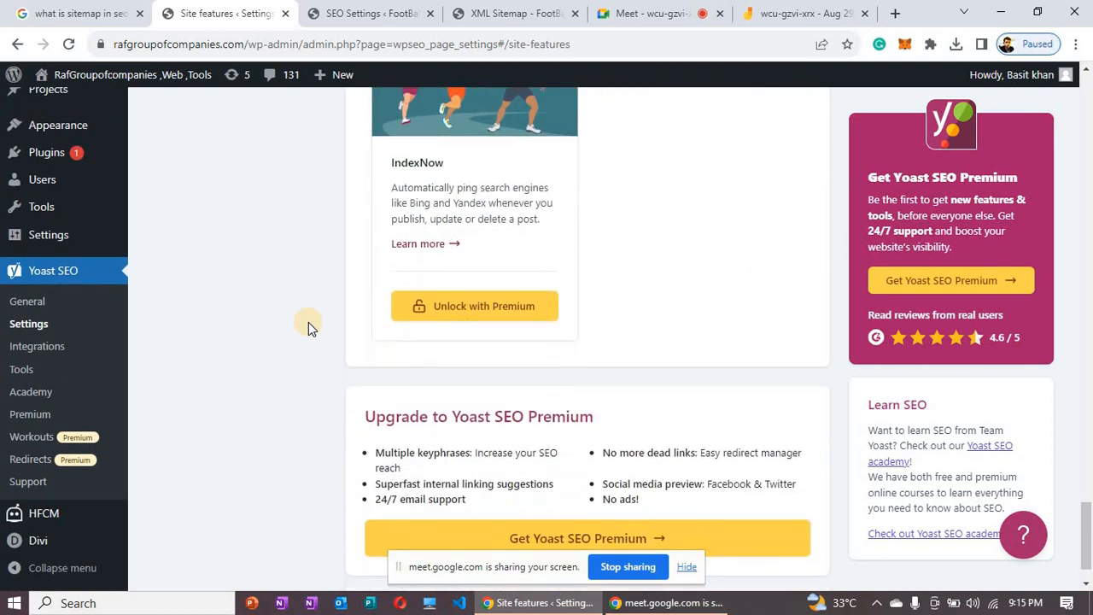
{"action": "scroll", "coordinate": [415, 333], "scroll_direction": "up", "scroll_amount": 1}
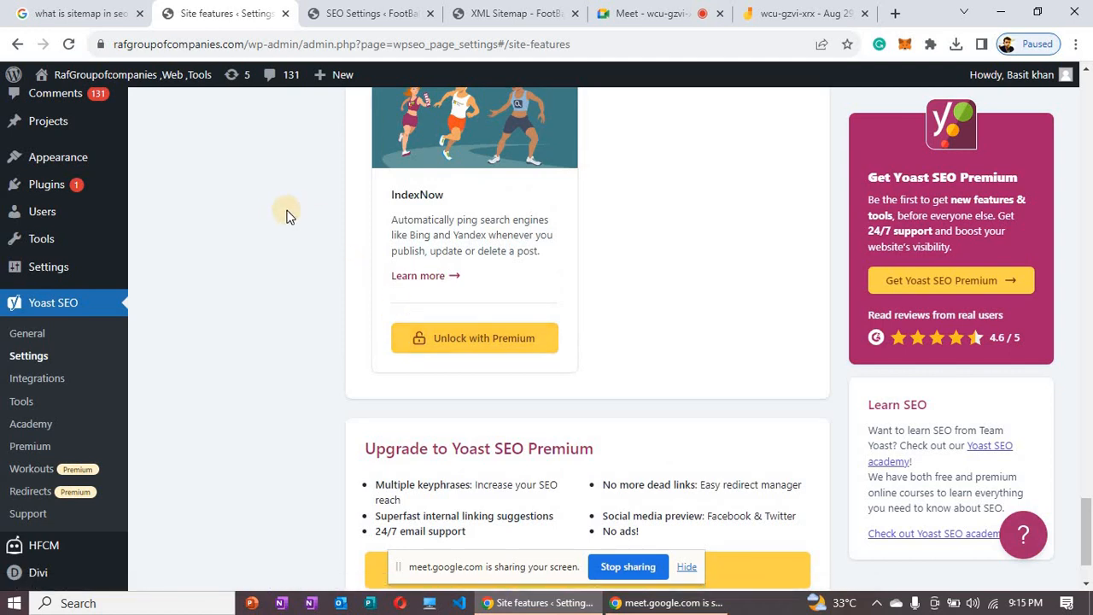
{"action": "scroll", "coordinate": [287, 216], "scroll_direction": "down", "scroll_amount": 1}
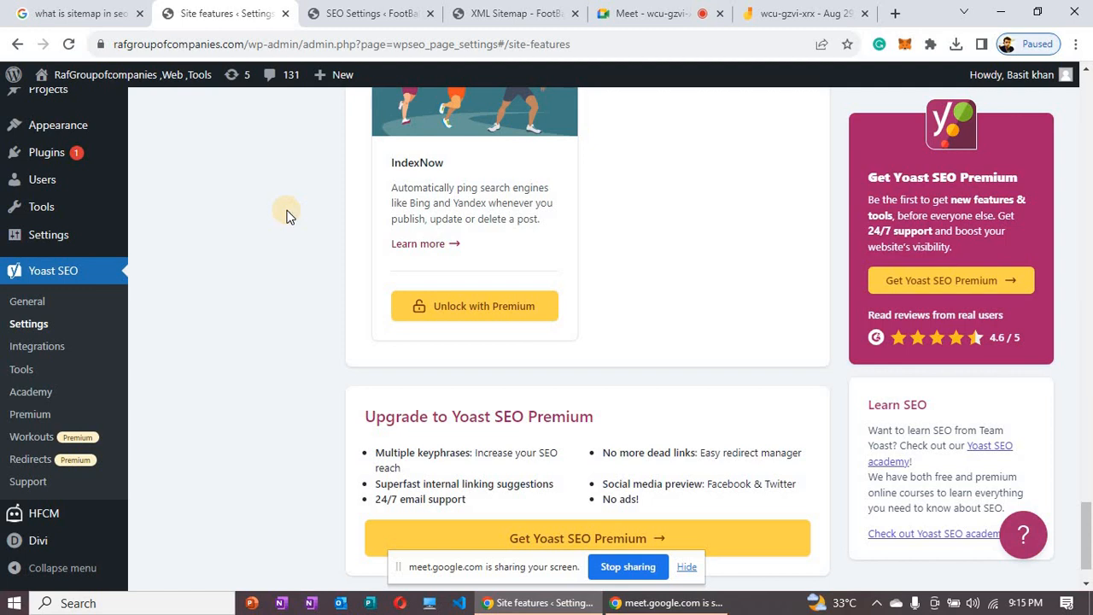
{"action": "scroll", "coordinate": [287, 216], "scroll_direction": "down", "scroll_amount": 2}
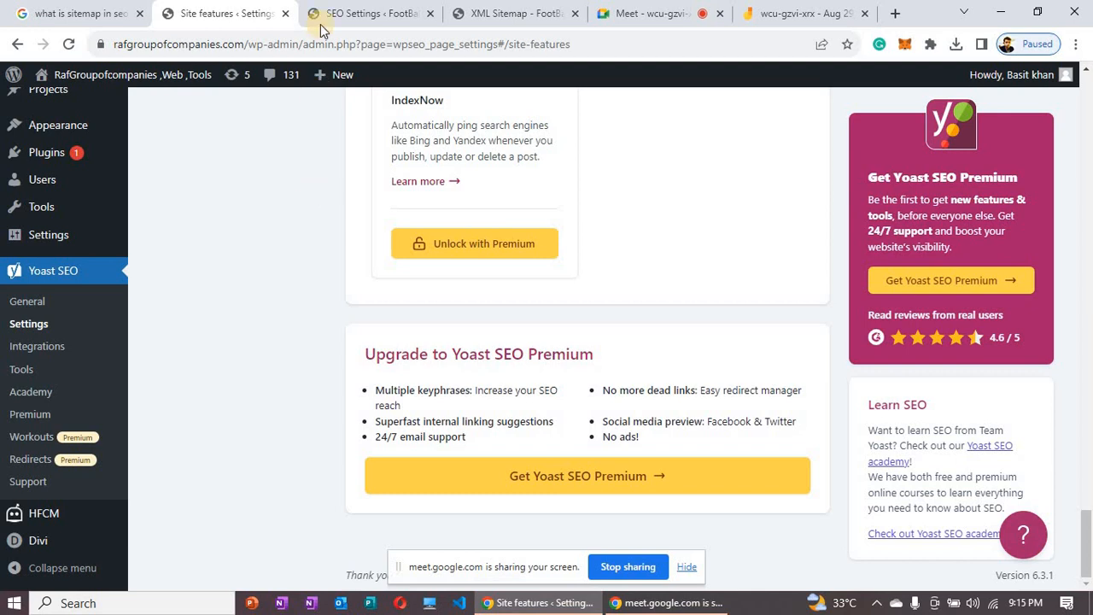
- Switch to the FootBal360 site's WordPress admin and open the General Settings of Rank Math SEO from its dashboard
{"action": "left_click", "coordinate": [343, 9]}
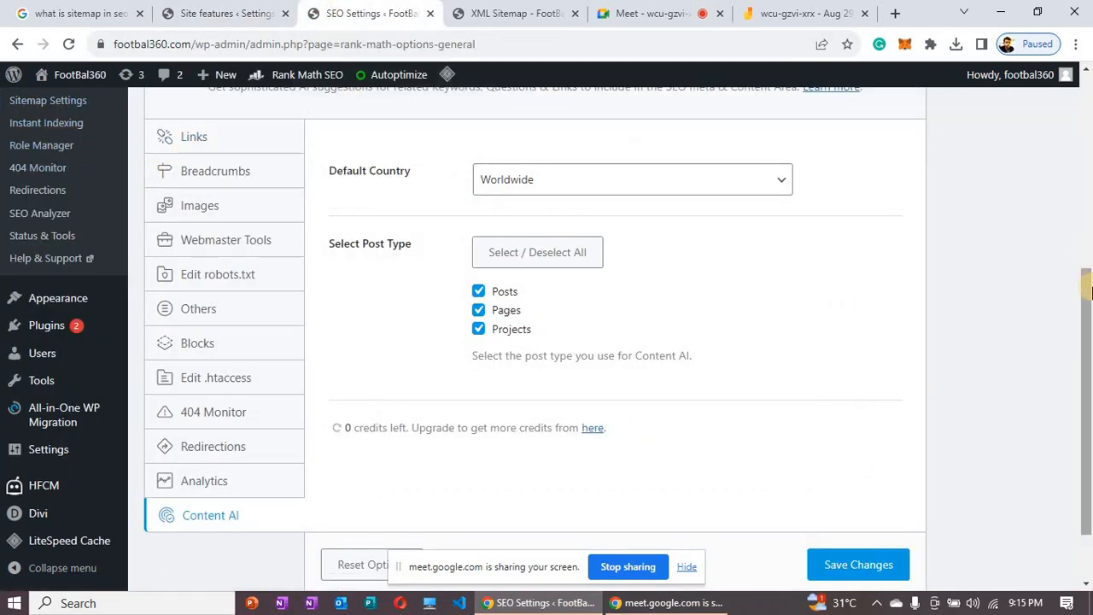
{"action": "left_click_drag", "start_coordinate": [1083, 266], "coordinate": [1062, 114]}
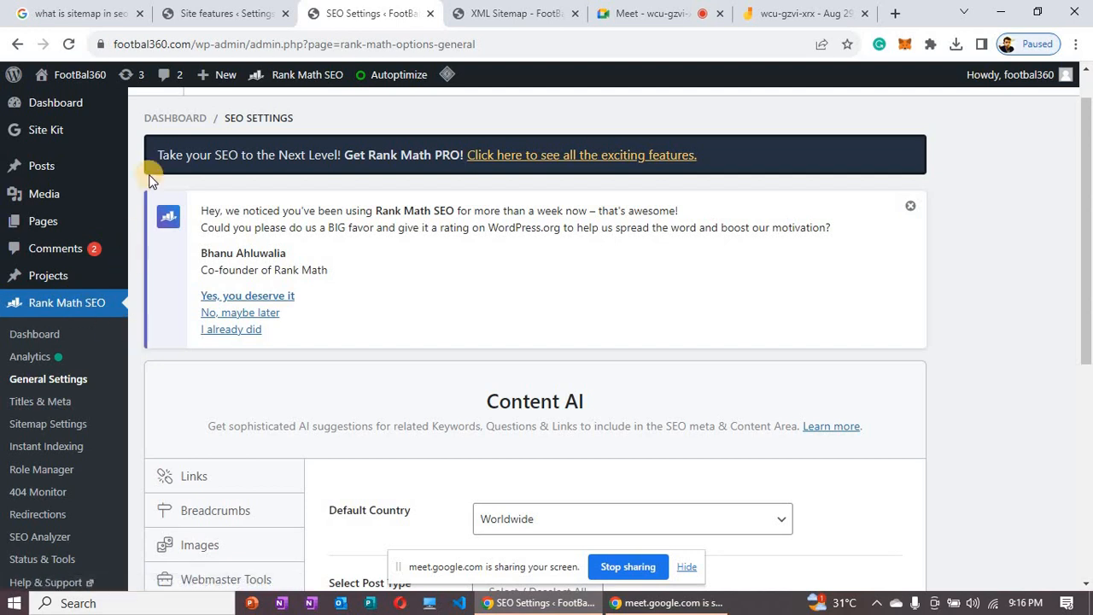
{"action": "left_click", "coordinate": [89, 106]}
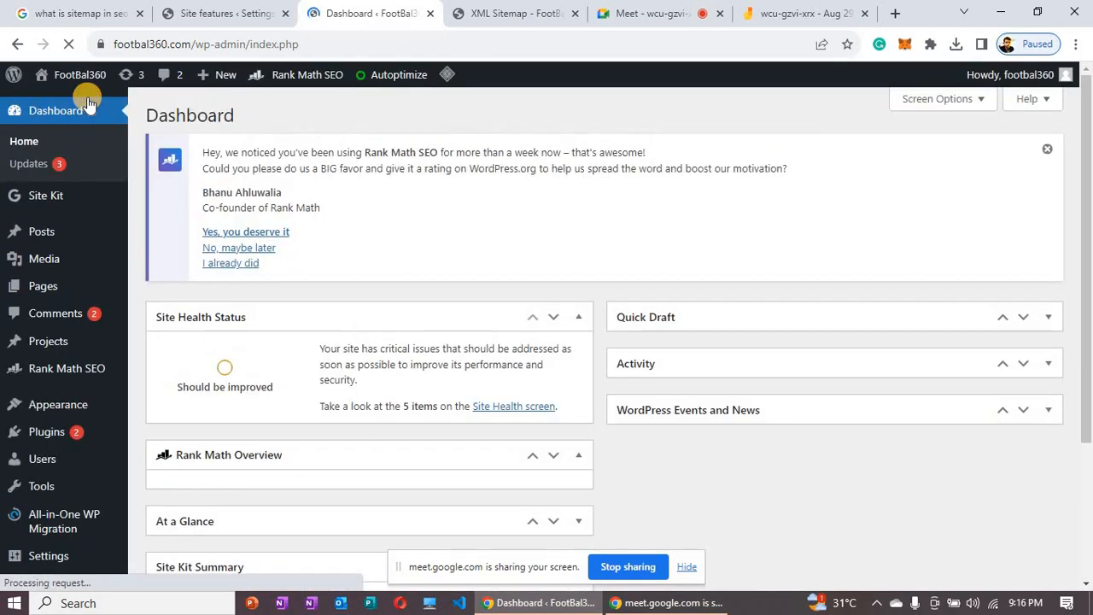
{"action": "left_click", "coordinate": [86, 372]}
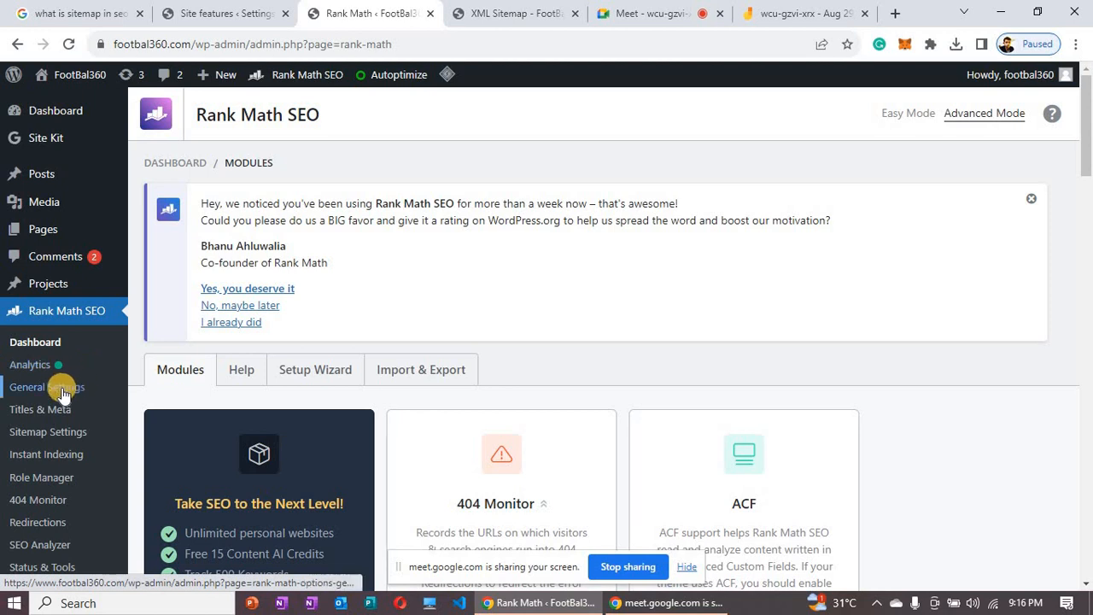
{"action": "left_click", "coordinate": [63, 391]}
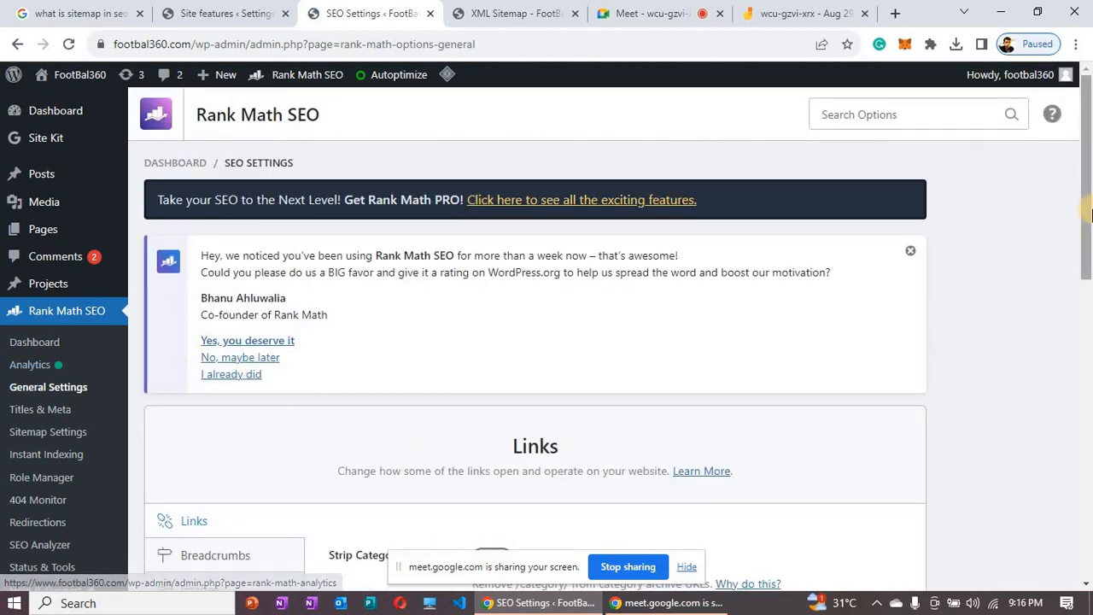
- Examine the Links settings, from Strip Category Base and attachment redirects to the nofollow and new-tab options for external links
{"action": "left_click_drag", "start_coordinate": [1089, 259], "coordinate": [1091, 363]}
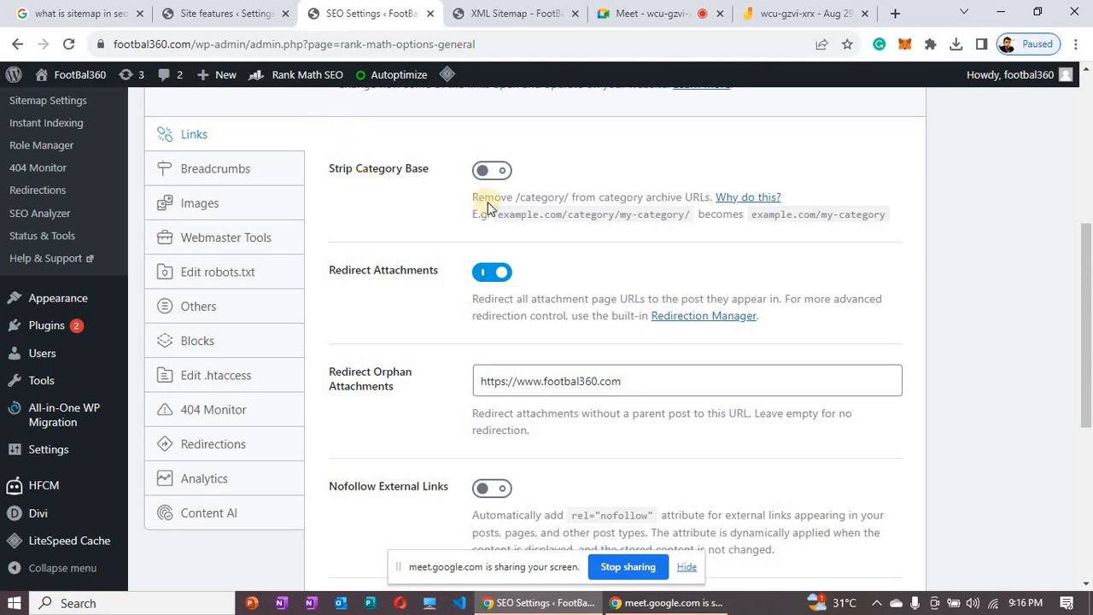
{"action": "left_click_drag", "start_coordinate": [1089, 379], "coordinate": [1089, 518]}
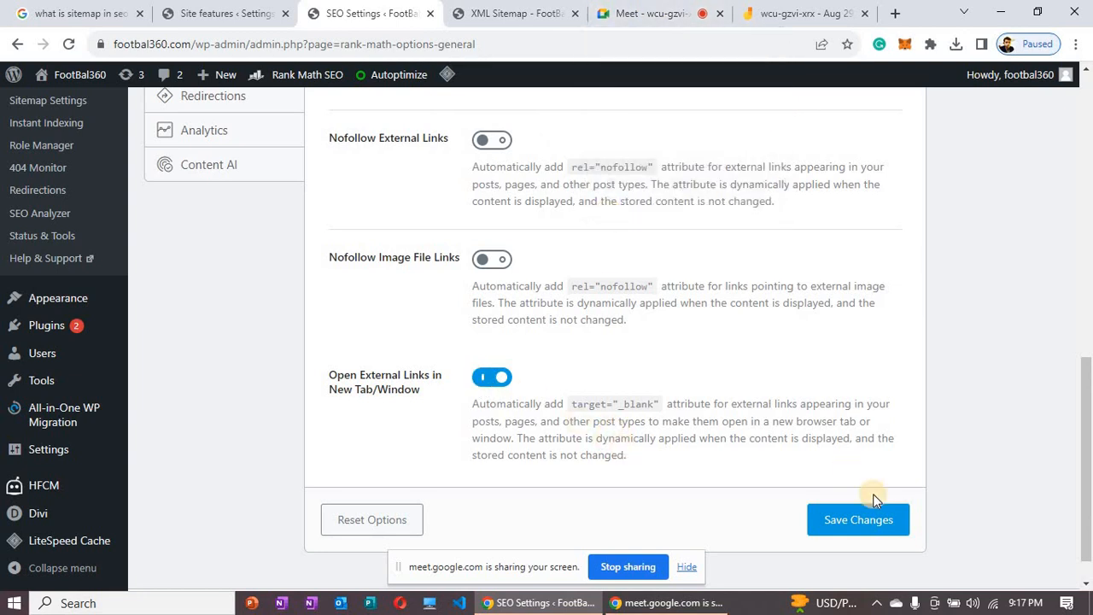
{"action": "left_click_drag", "start_coordinate": [1090, 417], "coordinate": [1075, 319]}
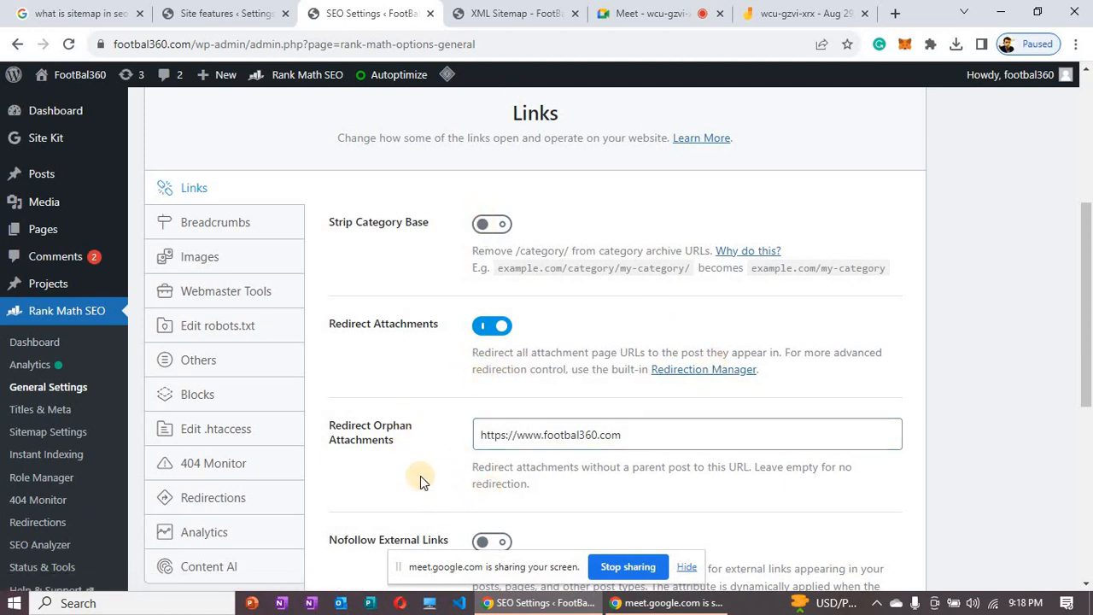
{"action": "scroll", "coordinate": [420, 476], "scroll_direction": "down", "scroll_amount": 3}
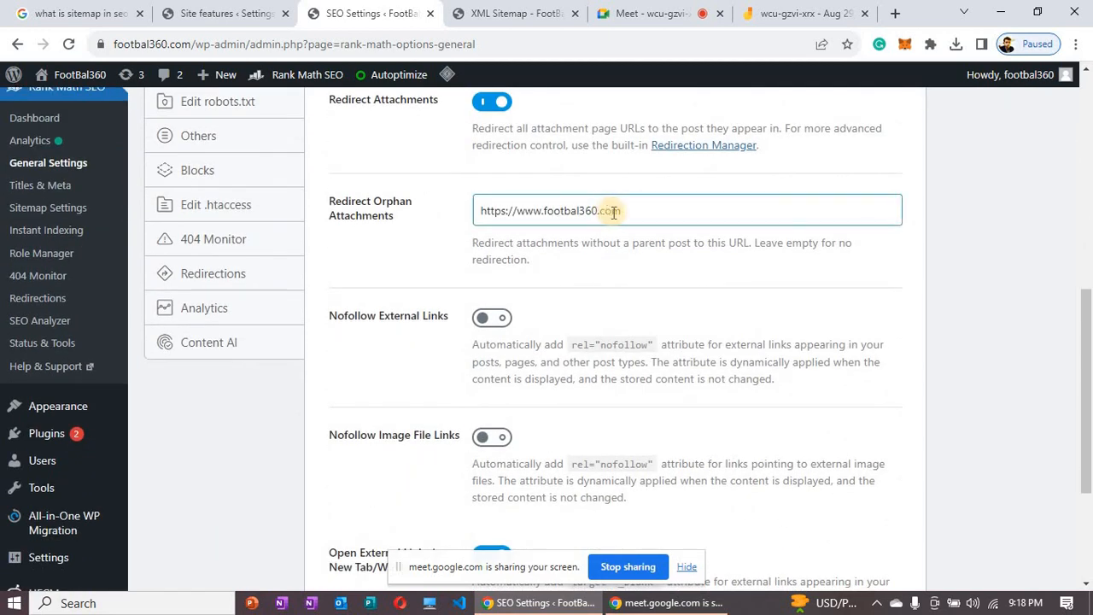
{"action": "left_click", "coordinate": [631, 213]}
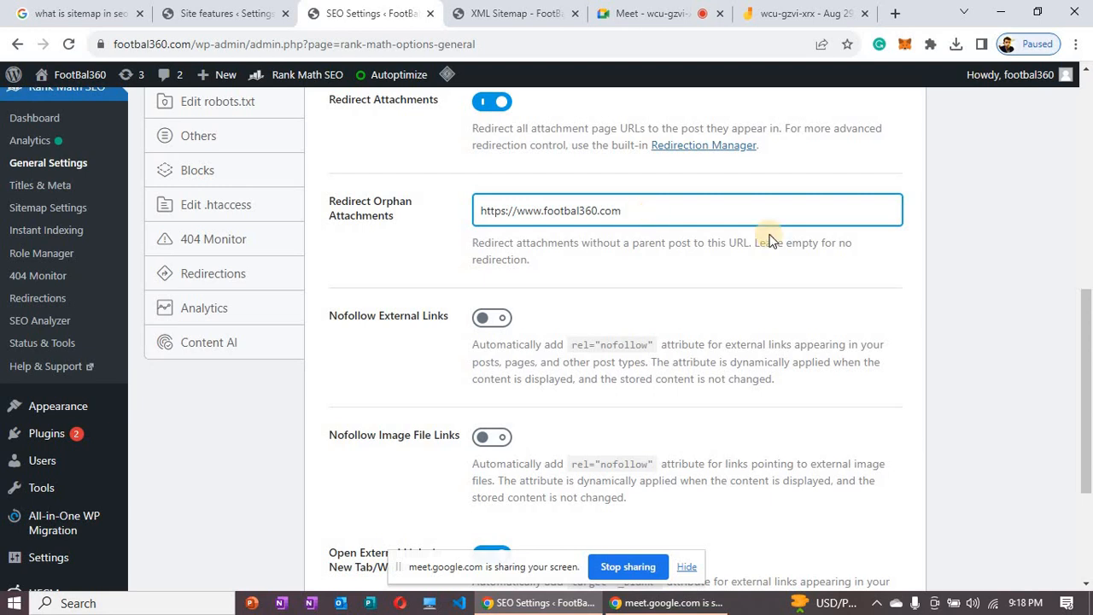
{"action": "left_click_drag", "start_coordinate": [1086, 381], "coordinate": [1089, 272]}
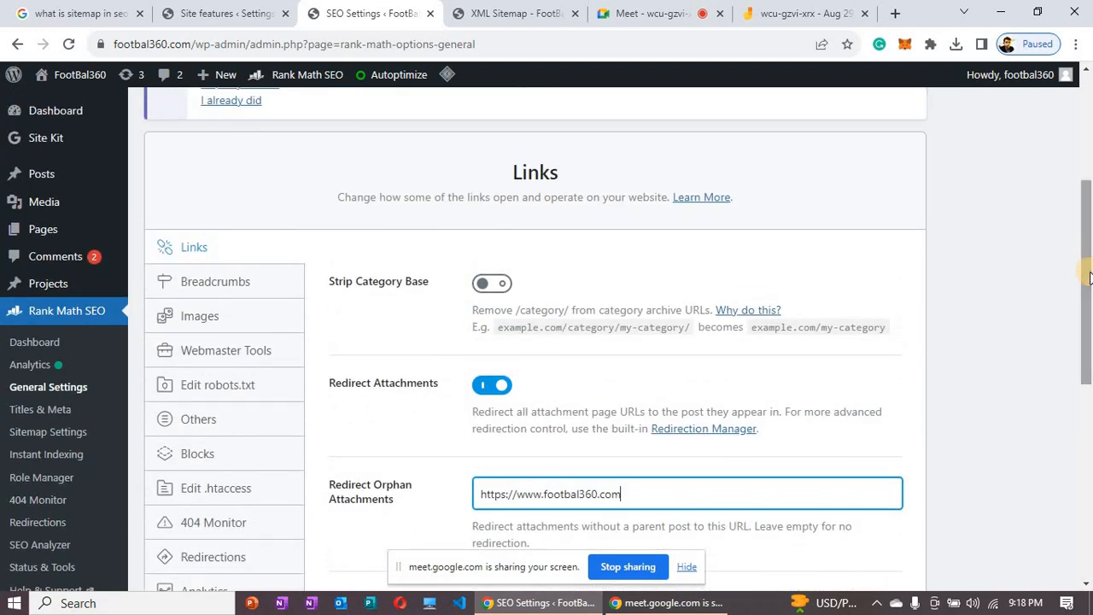
- Open the Breadcrumbs settings and review the template code and the option that enables the breadcrumbs function
{"action": "left_click", "coordinate": [239, 285]}
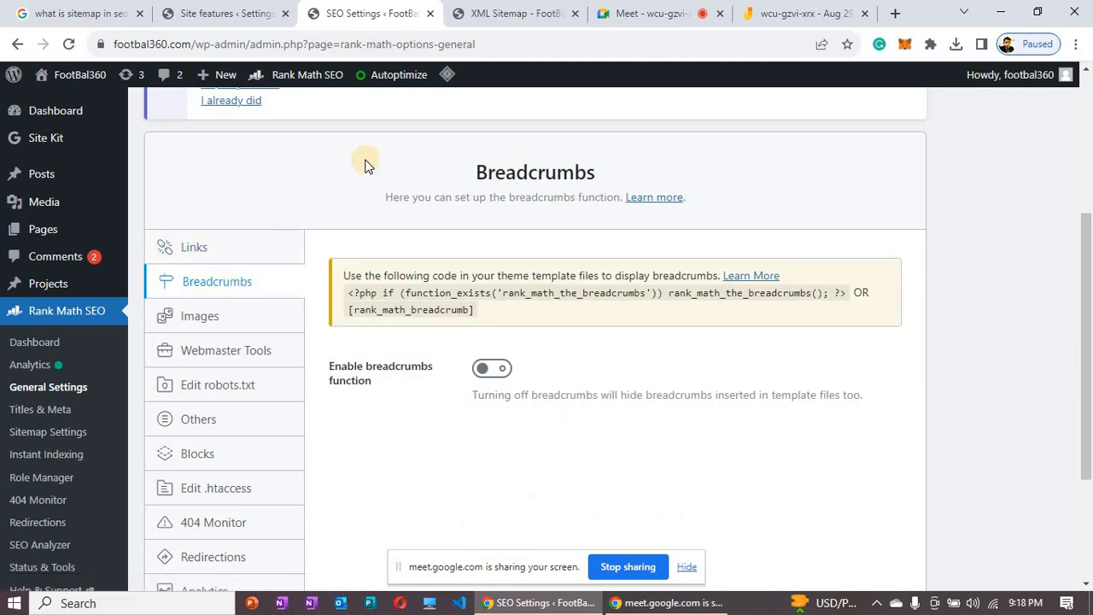
{"action": "scroll", "coordinate": [365, 165], "scroll_direction": "down", "scroll_amount": 3}
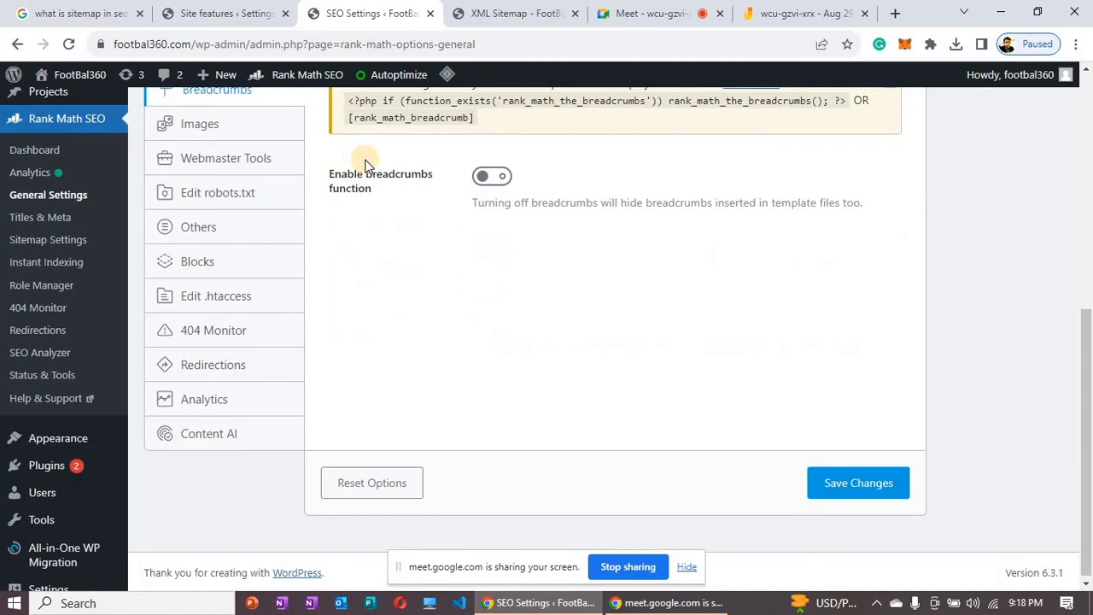
{"action": "scroll", "coordinate": [365, 165], "scroll_direction": "up", "scroll_amount": 3}
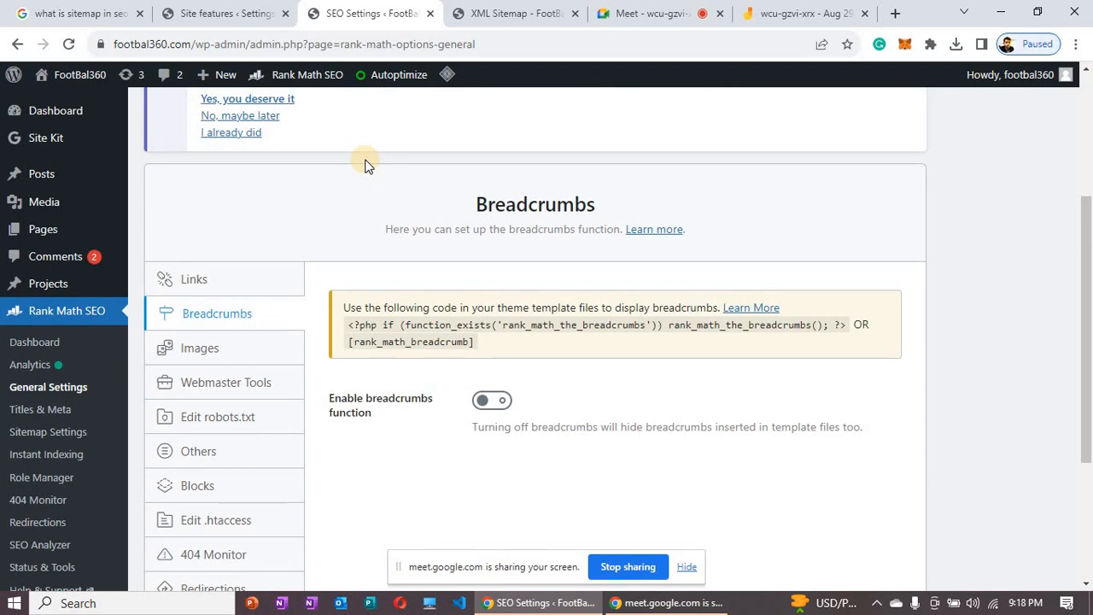
{"action": "scroll", "coordinate": [365, 164], "scroll_direction": "down", "scroll_amount": 1}
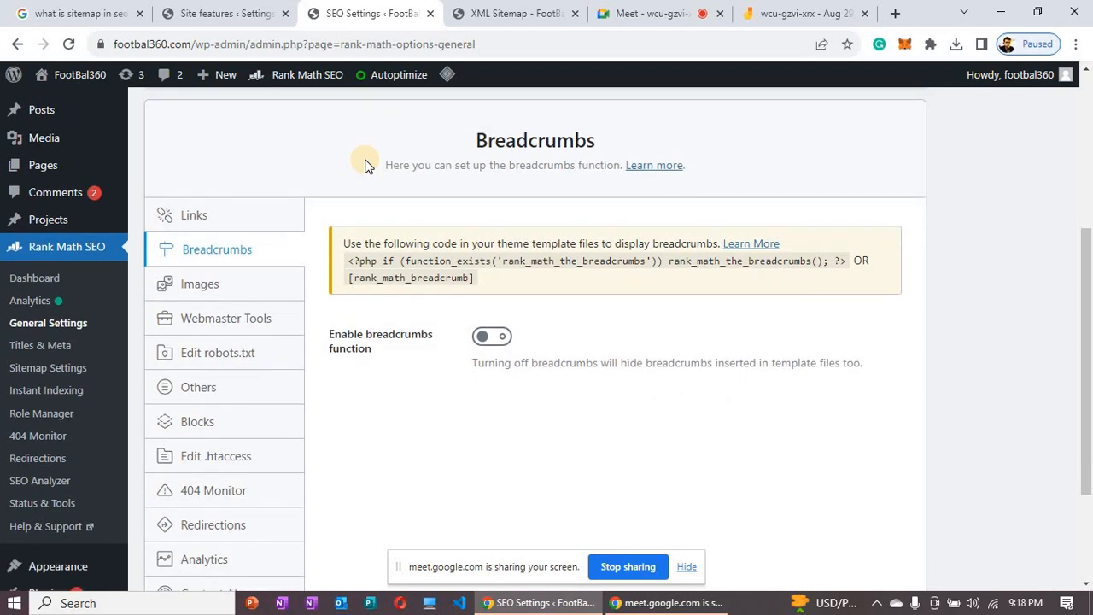
{"action": "scroll", "coordinate": [365, 165], "scroll_direction": "down", "scroll_amount": 1}
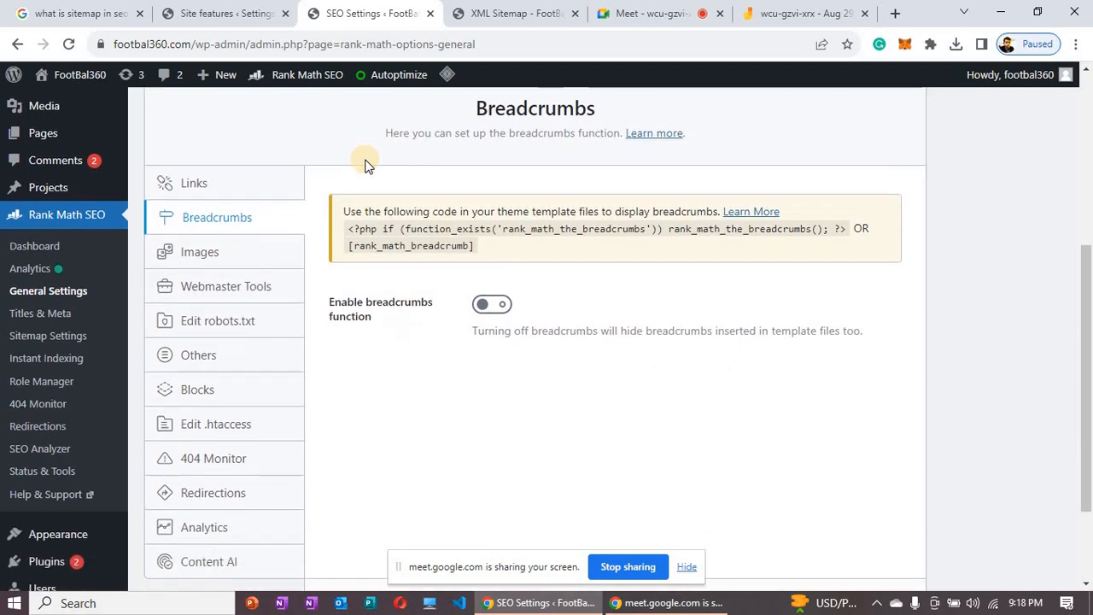
- Open the Images settings and review the missing ALT and TITLE attribute options with their format fields
{"action": "left_click", "coordinate": [276, 250]}
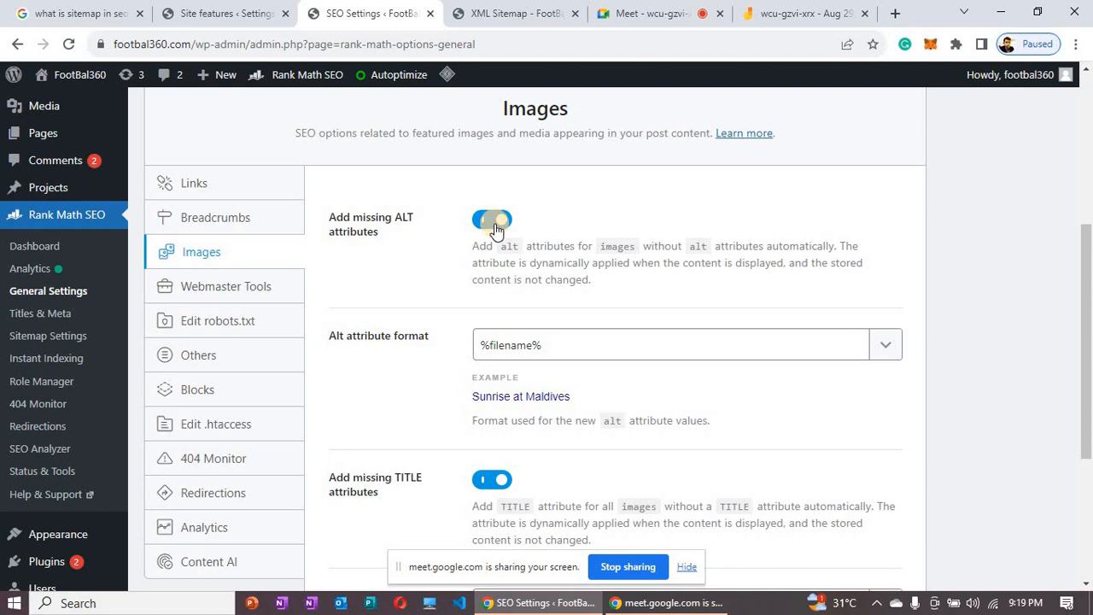
{"action": "left_click", "coordinate": [418, 342]}
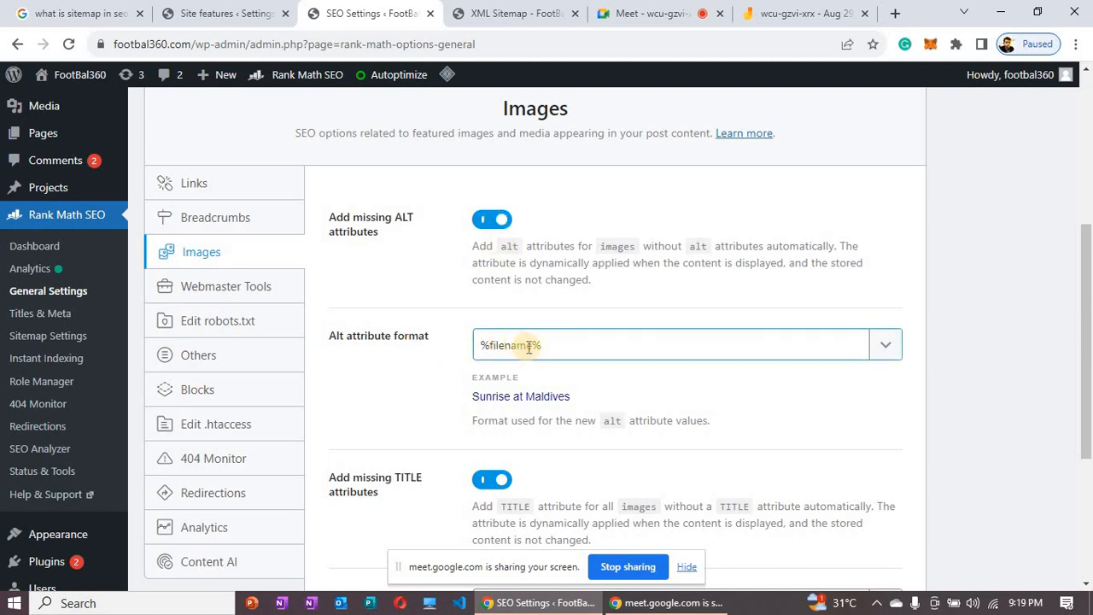
{"action": "left_click", "coordinate": [531, 348]}
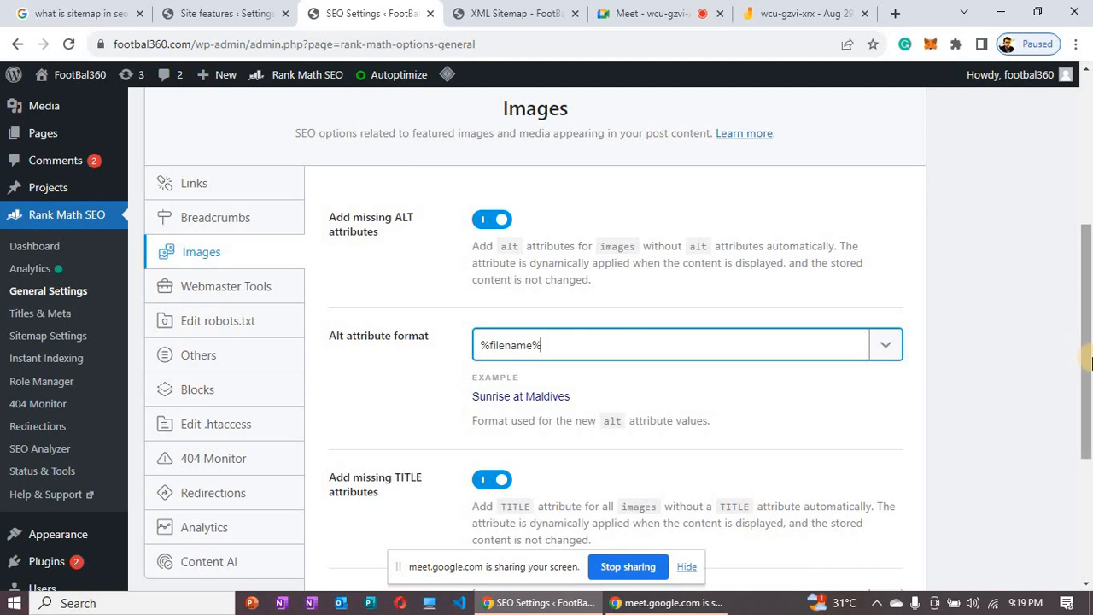
{"action": "left_click_drag", "start_coordinate": [1088, 359], "coordinate": [1090, 450]}
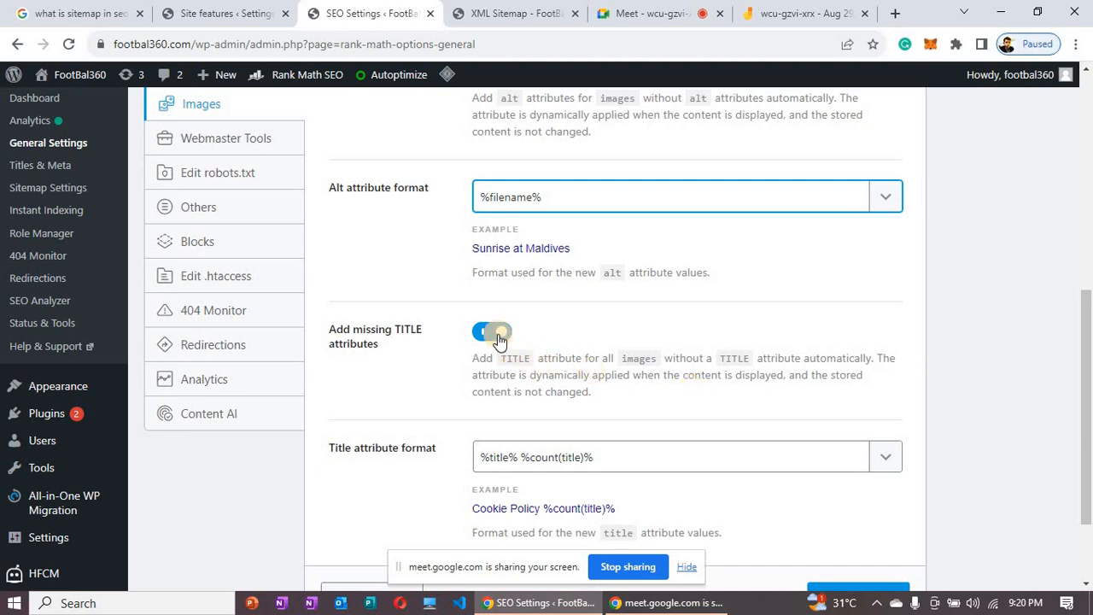
{"action": "left_click", "coordinate": [510, 458]}
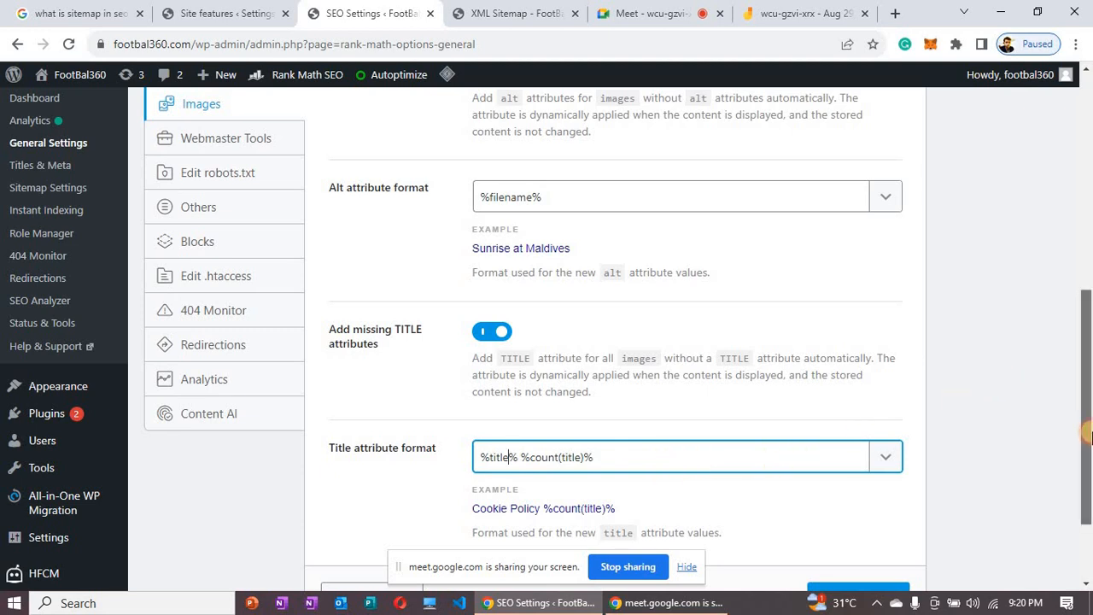
{"action": "left_click_drag", "start_coordinate": [1090, 431], "coordinate": [1089, 486]}
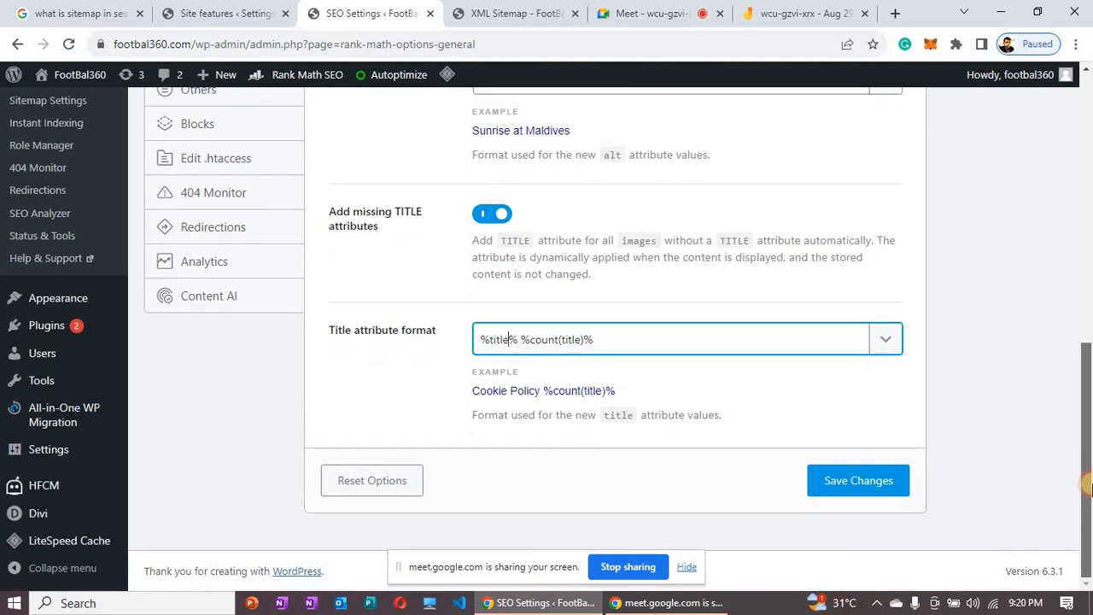
{"action": "left_click_drag", "start_coordinate": [1089, 412], "coordinate": [1088, 275]}
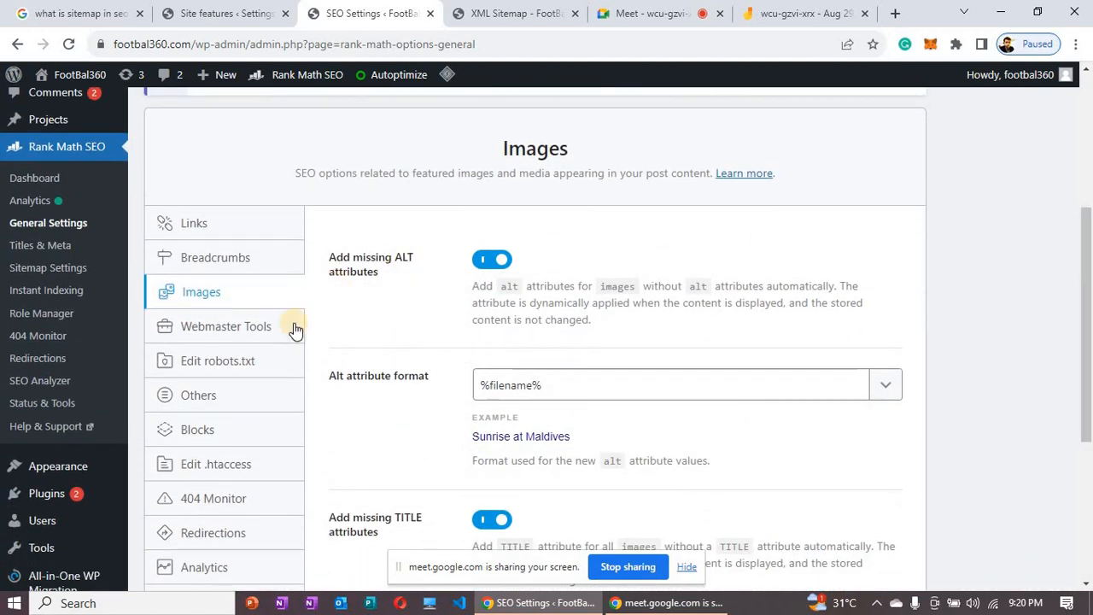
- Open the Webmaster Tools settings, then replace the last browser tab with a new one and search Google for "google search console"
{"action": "left_click", "coordinate": [261, 332]}
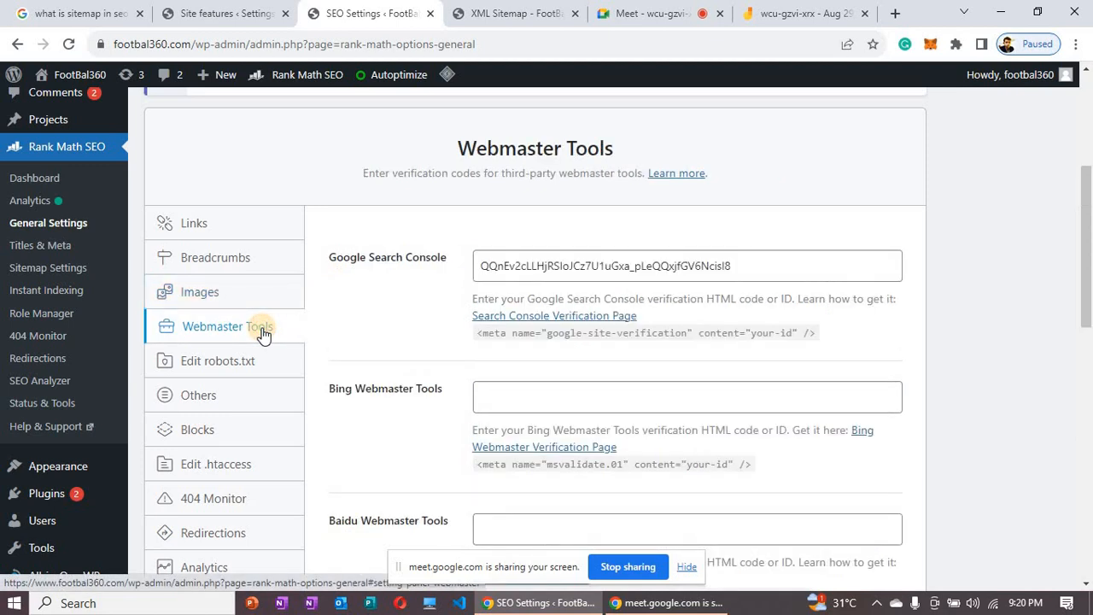
{"action": "left_click", "coordinate": [864, 14]}
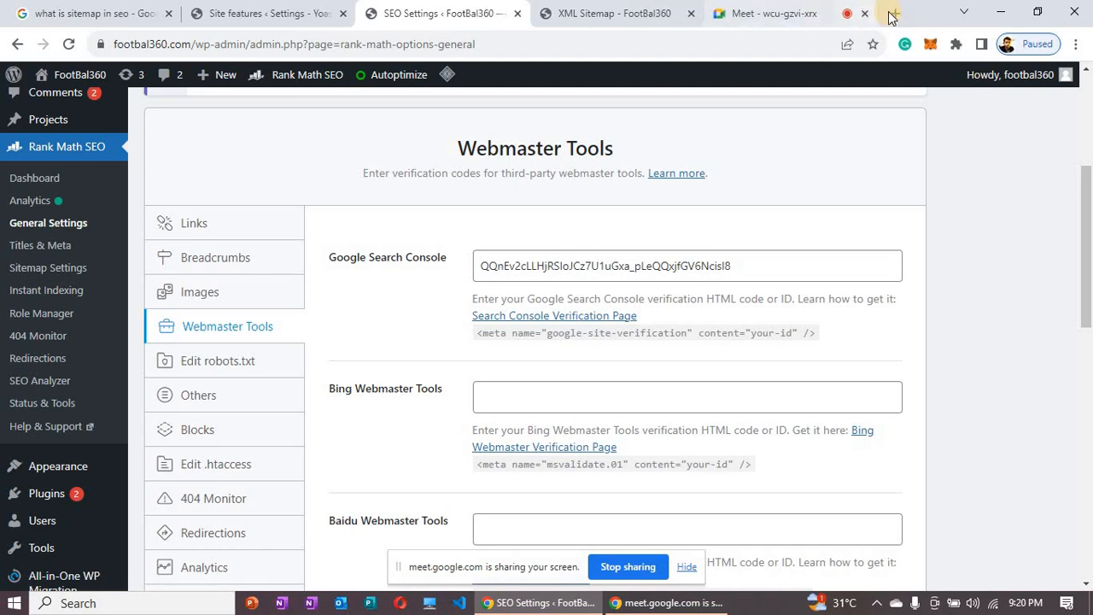
{"action": "left_click", "coordinate": [890, 13]}
{"action": "type", "text": "gpo"}
{"action": "key", "text": "BackSpace"}
{"action": "key", "text": "BackSpace"}
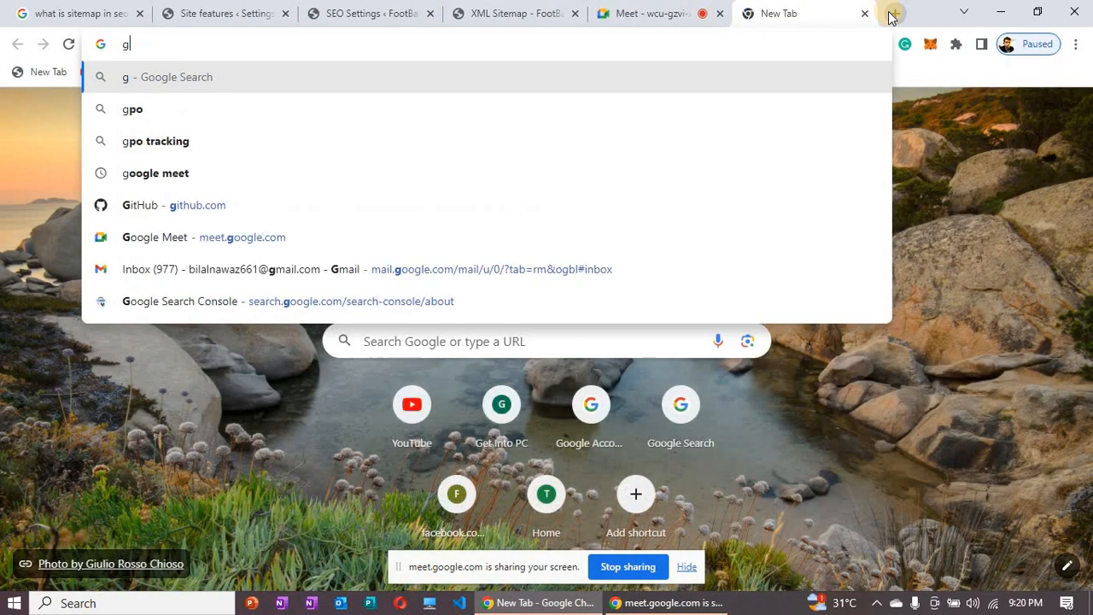
{"action": "type", "text": "o"}
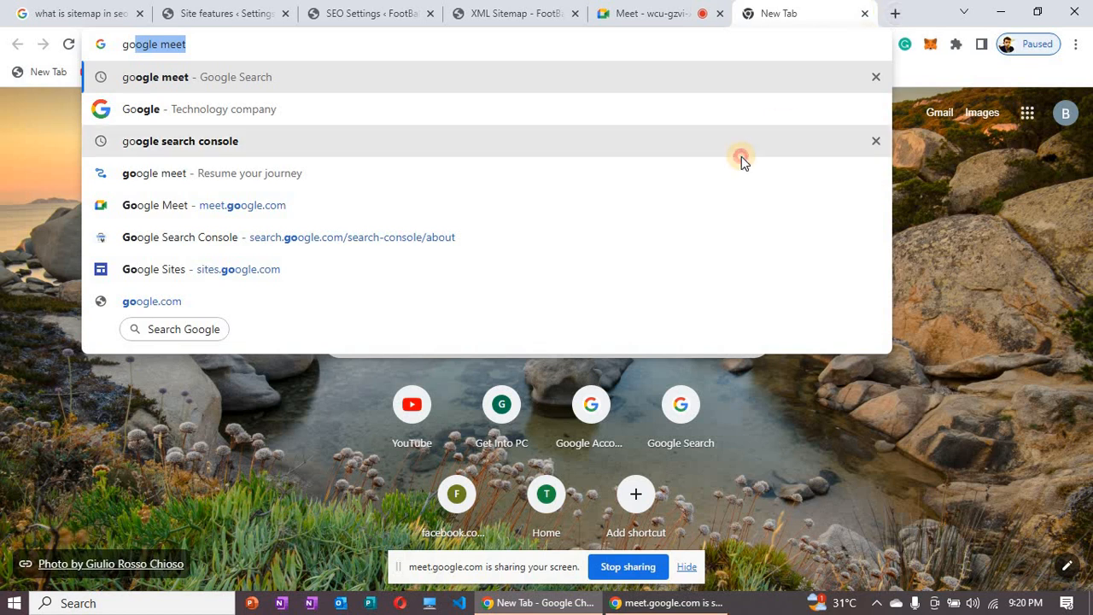
{"action": "left_click", "coordinate": [741, 156]}
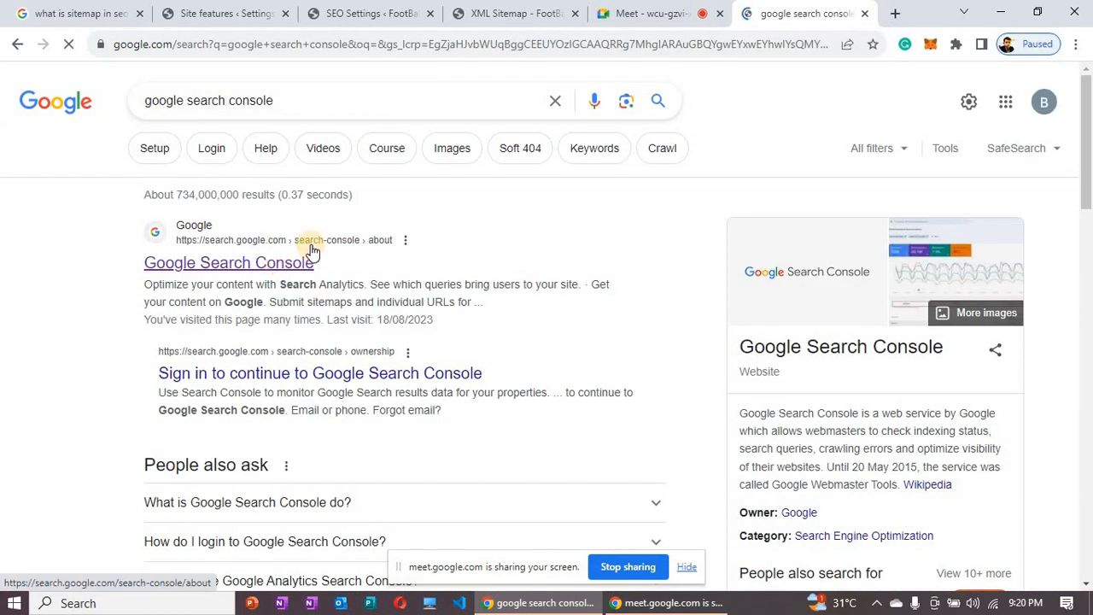
- Open Google Search Console and start adding a property of the URL prefix type
{"action": "left_click", "coordinate": [310, 247]}
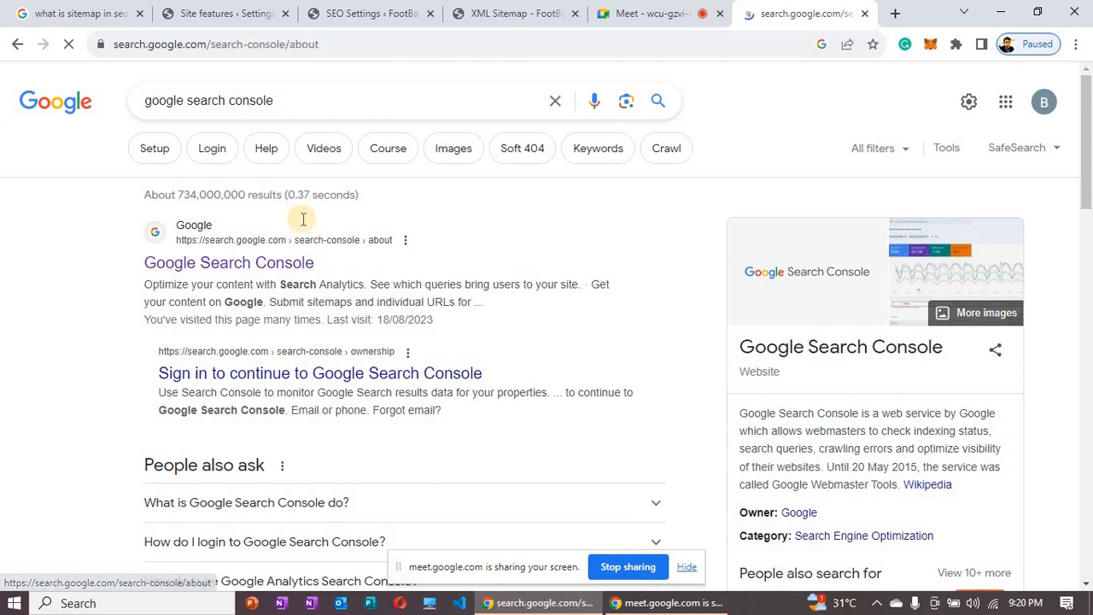
{"action": "left_click", "coordinate": [197, 430]}
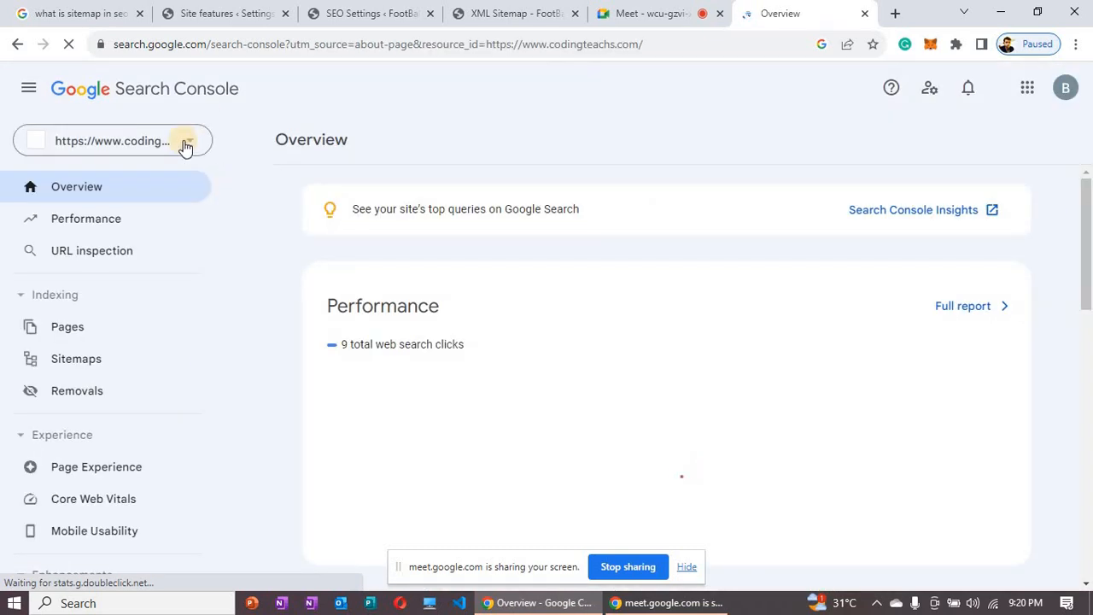
{"action": "left_click", "coordinate": [185, 143]}
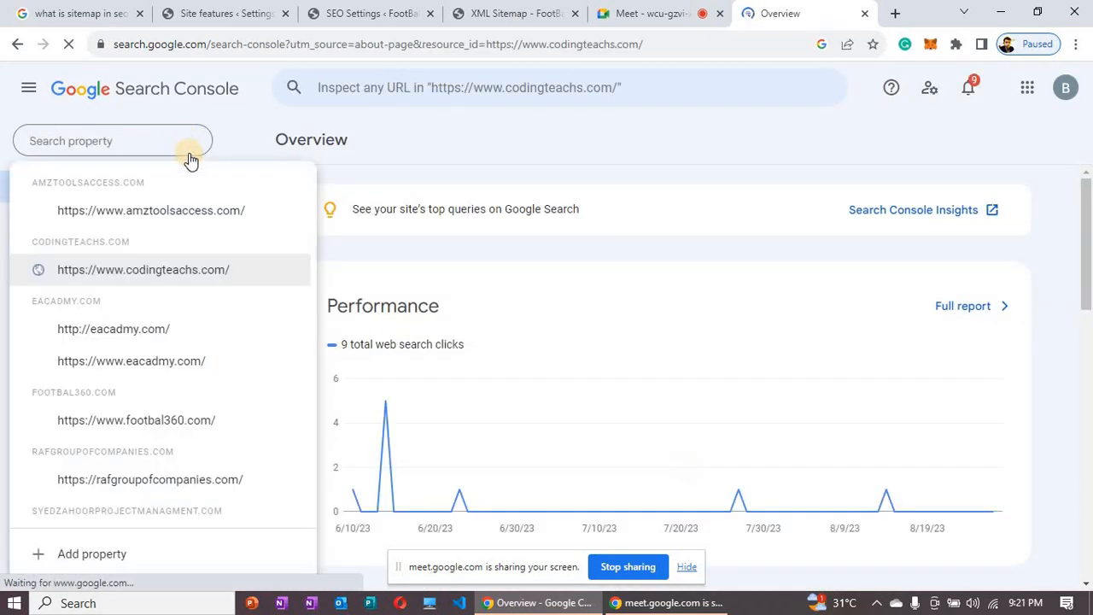
{"action": "left_click", "coordinate": [141, 540]}
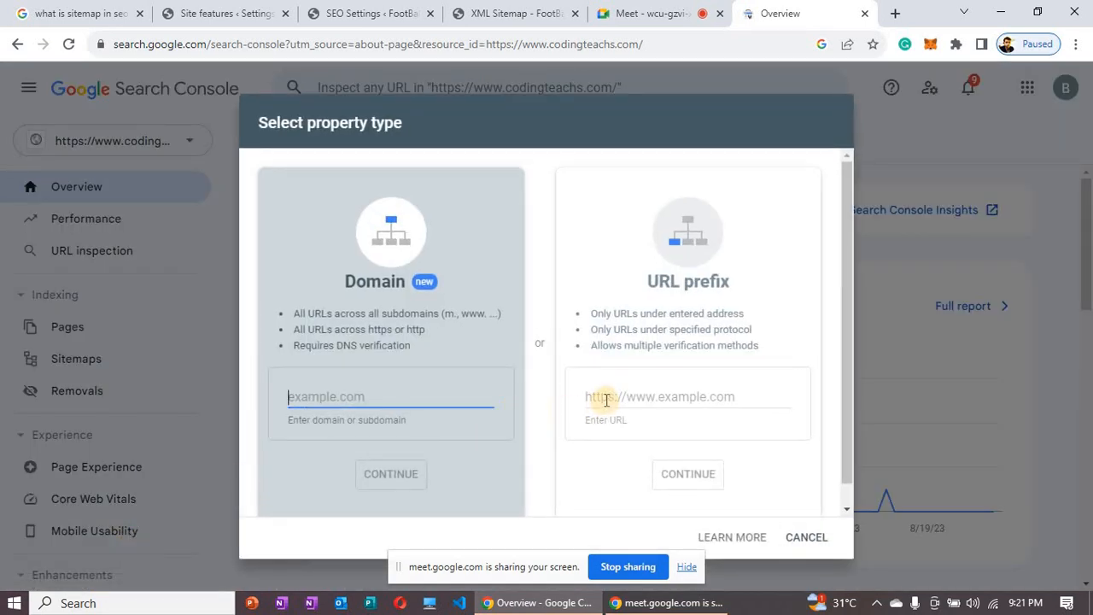
{"action": "left_click", "coordinate": [604, 398]}
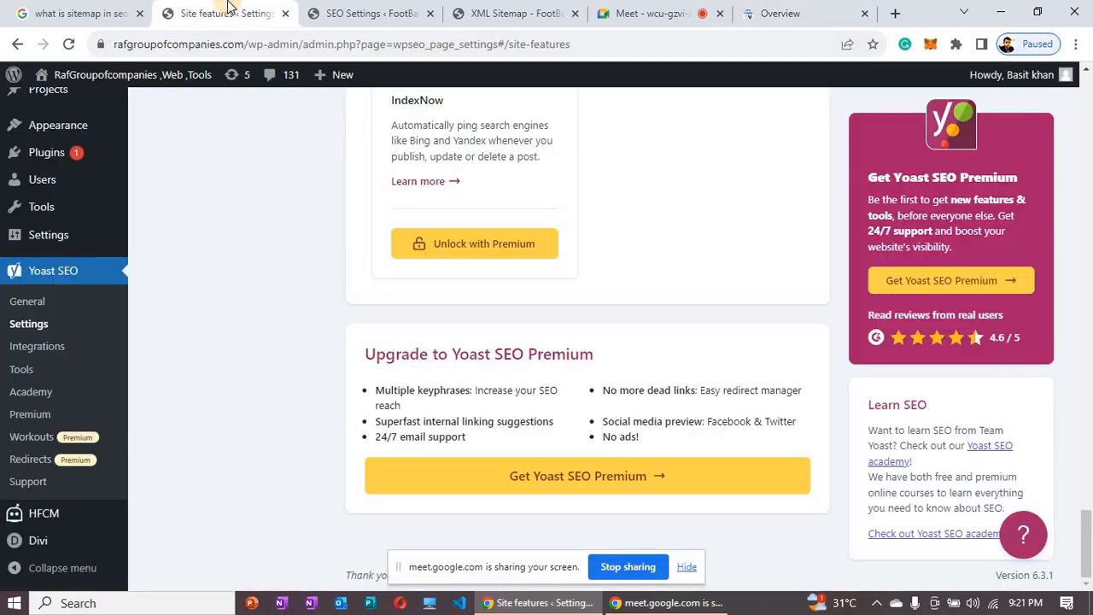
- Return to Rank Math's Webmaster Tools settings and review the Google Search Console verification field through to the end of the page
{"action": "left_click", "coordinate": [226, 6]}
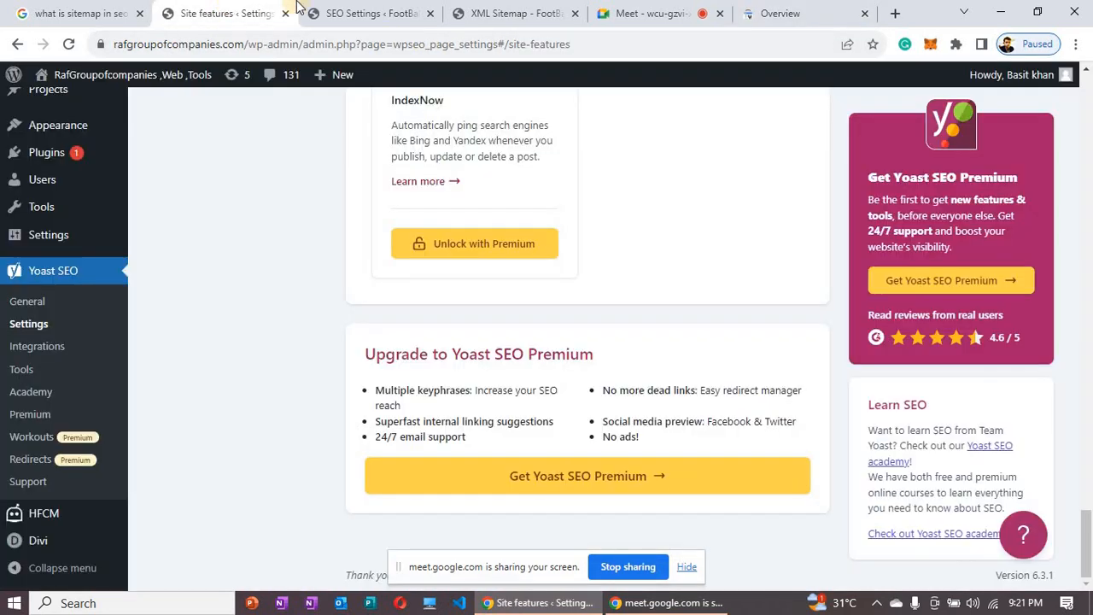
{"action": "left_click", "coordinate": [383, 7]}
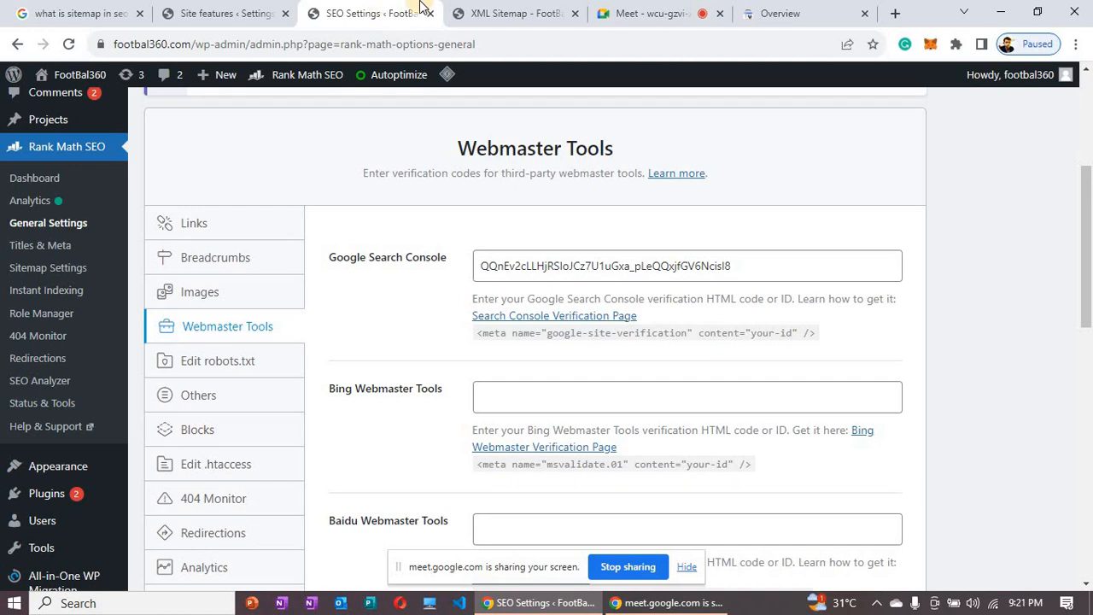
{"action": "left_click", "coordinate": [771, 256]}
{"action": "left_click", "coordinate": [771, 256]}
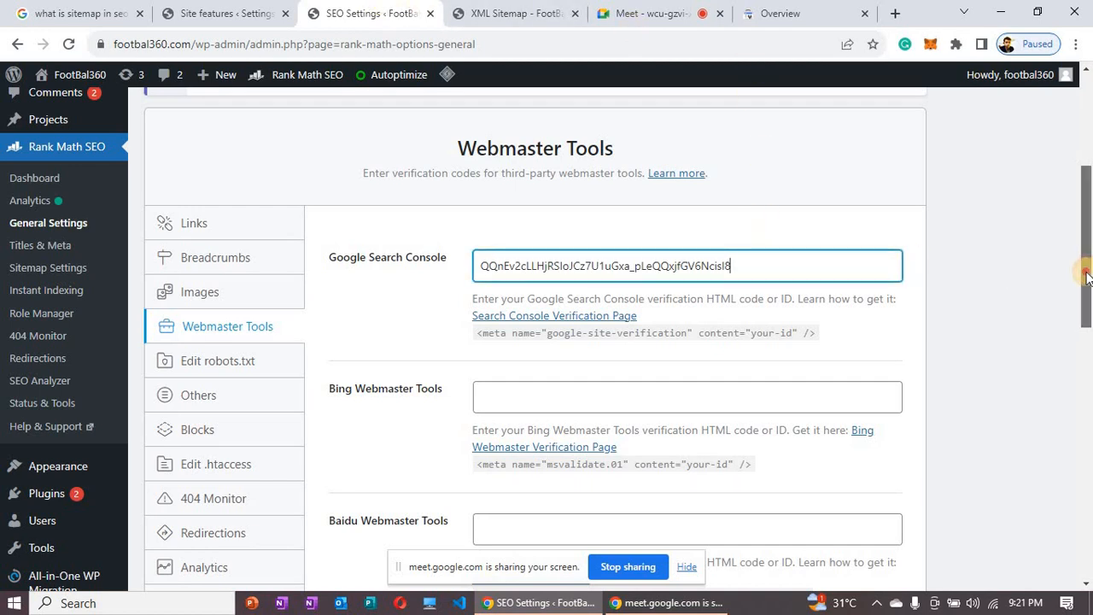
{"action": "left_click_drag", "start_coordinate": [1087, 261], "coordinate": [965, 508]}
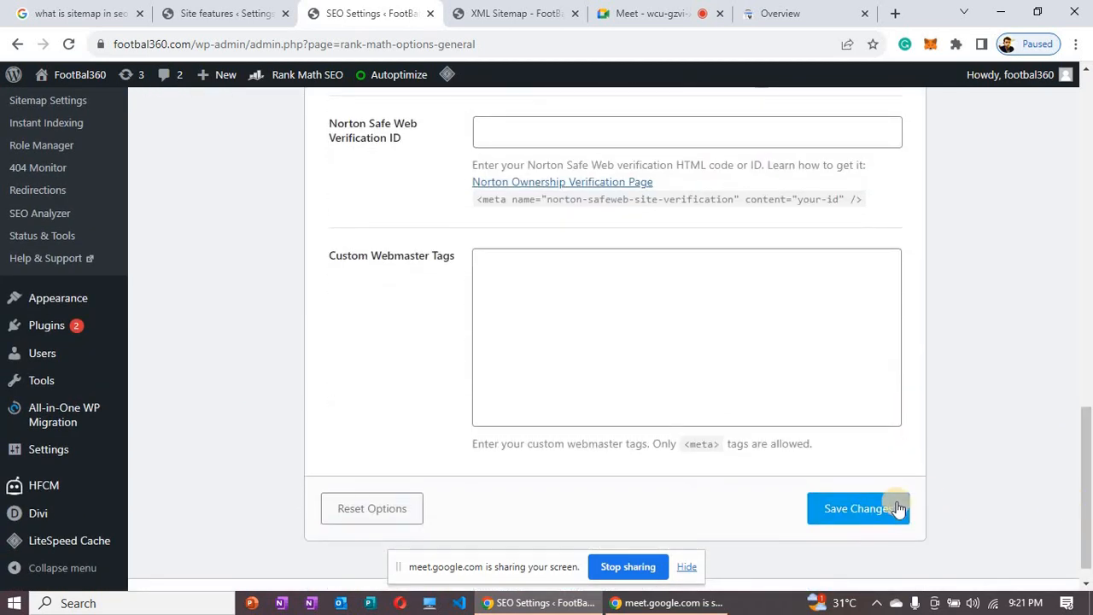
{"action": "left_click_drag", "start_coordinate": [1089, 463], "coordinate": [1071, 146]}
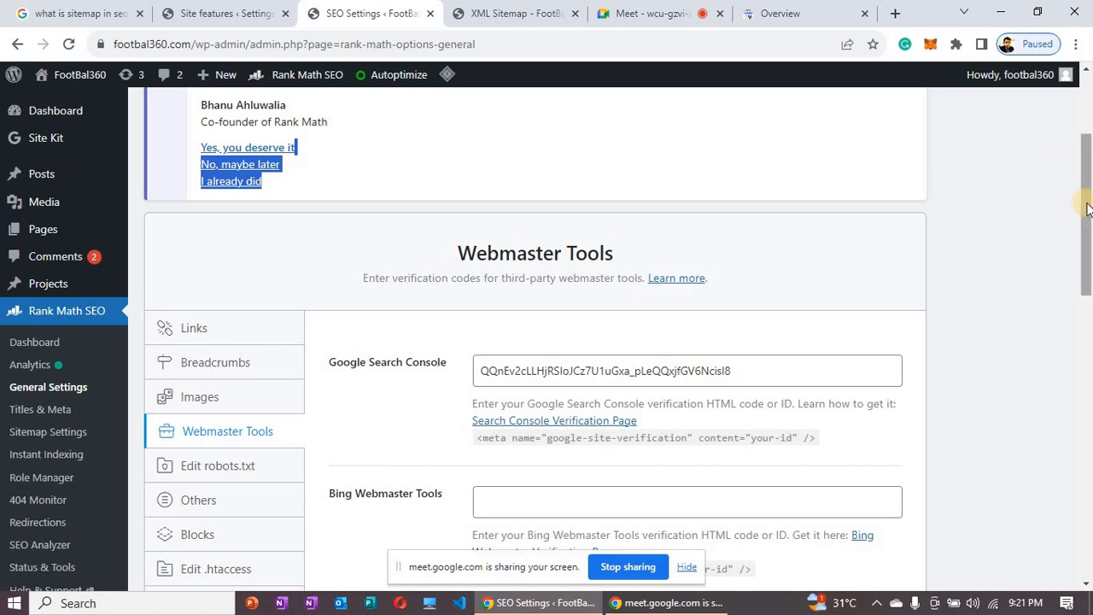
{"action": "left_click_drag", "start_coordinate": [1088, 203], "coordinate": [1086, 207]}
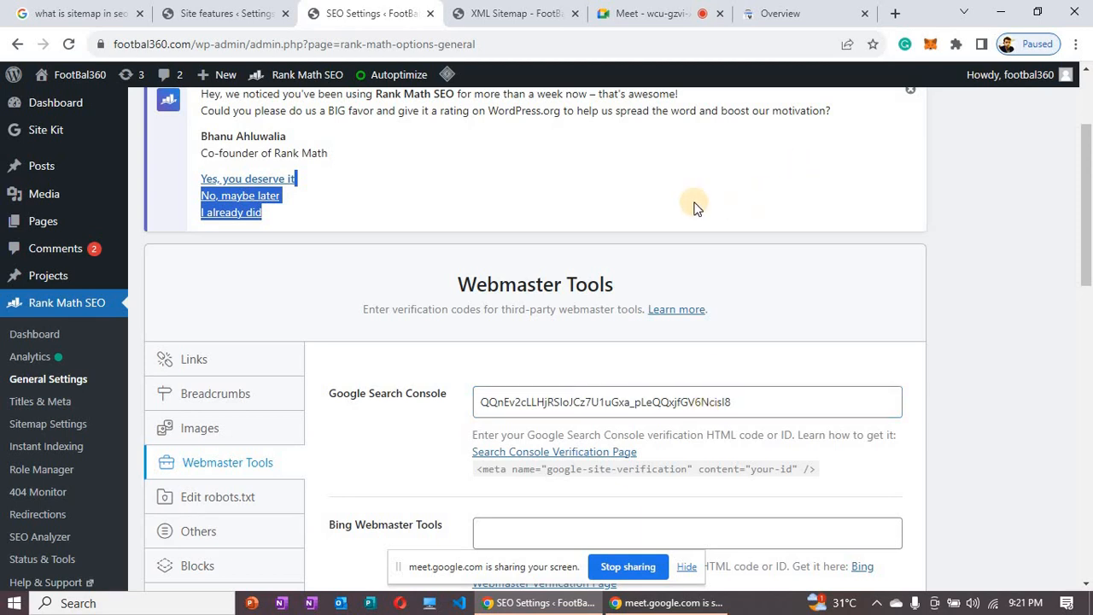
{"action": "left_click", "coordinate": [777, 13]}
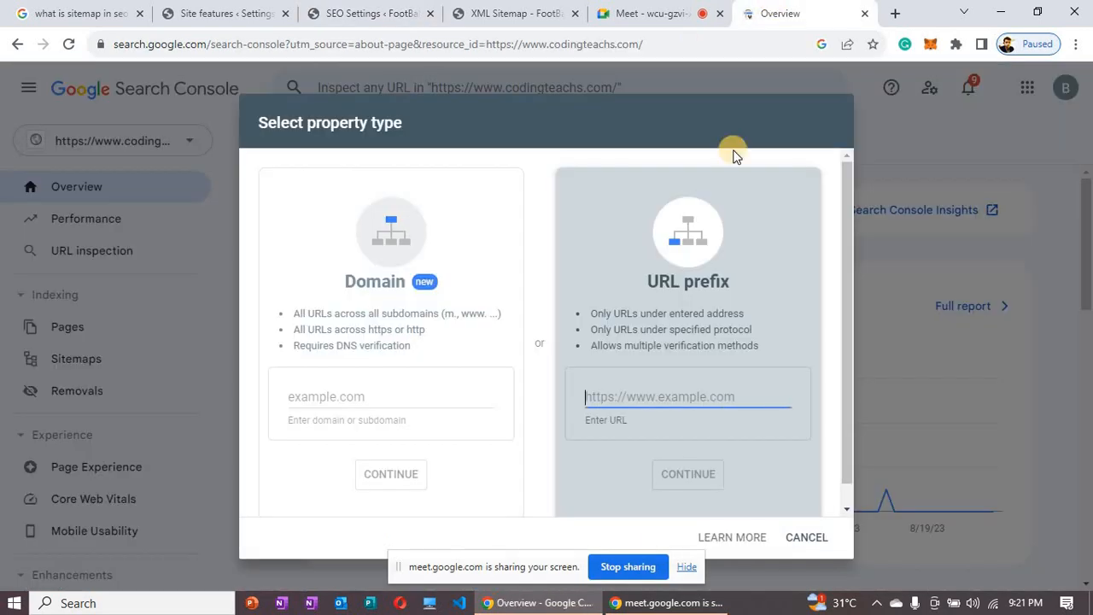
{"action": "left_click", "coordinate": [798, 533]}
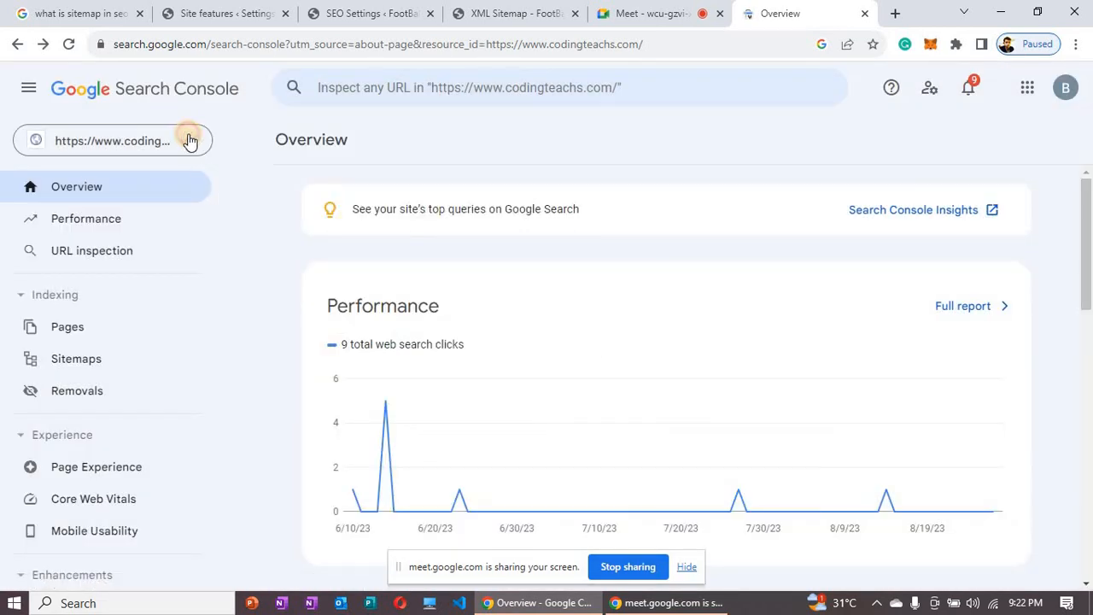
{"action": "left_click", "coordinate": [190, 141]}
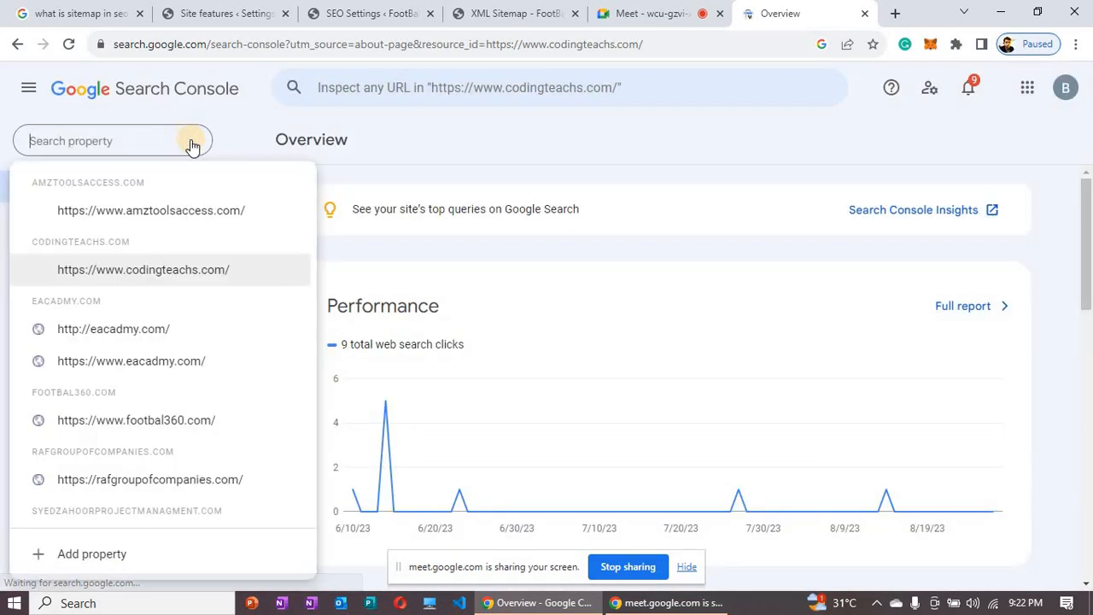
{"action": "left_click", "coordinate": [143, 426]}
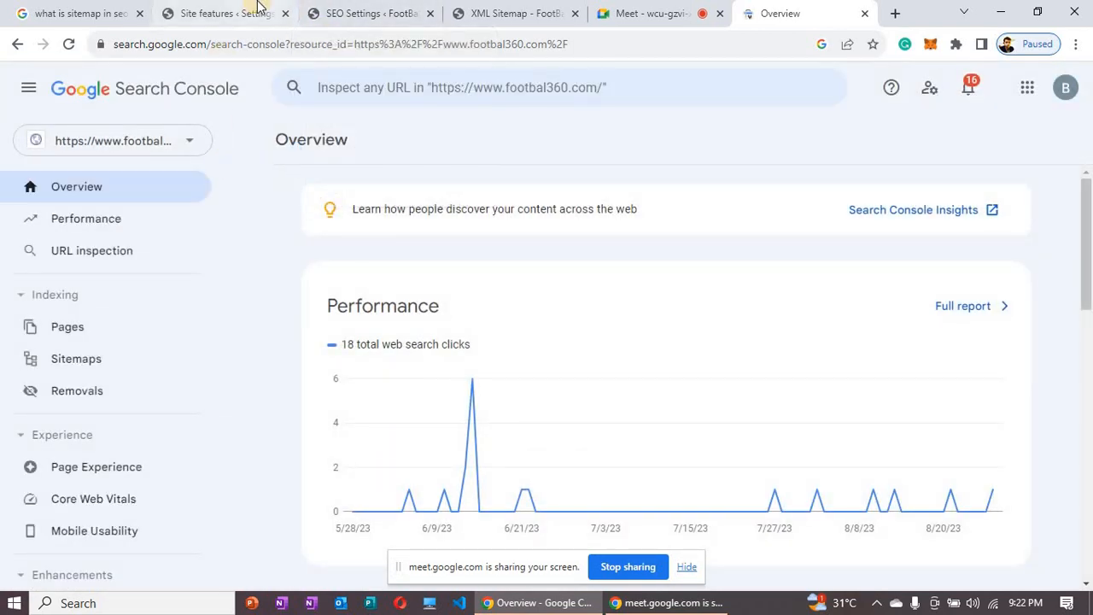
{"action": "left_click", "coordinate": [258, 7]}
{"action": "left_click", "coordinate": [329, 10]}
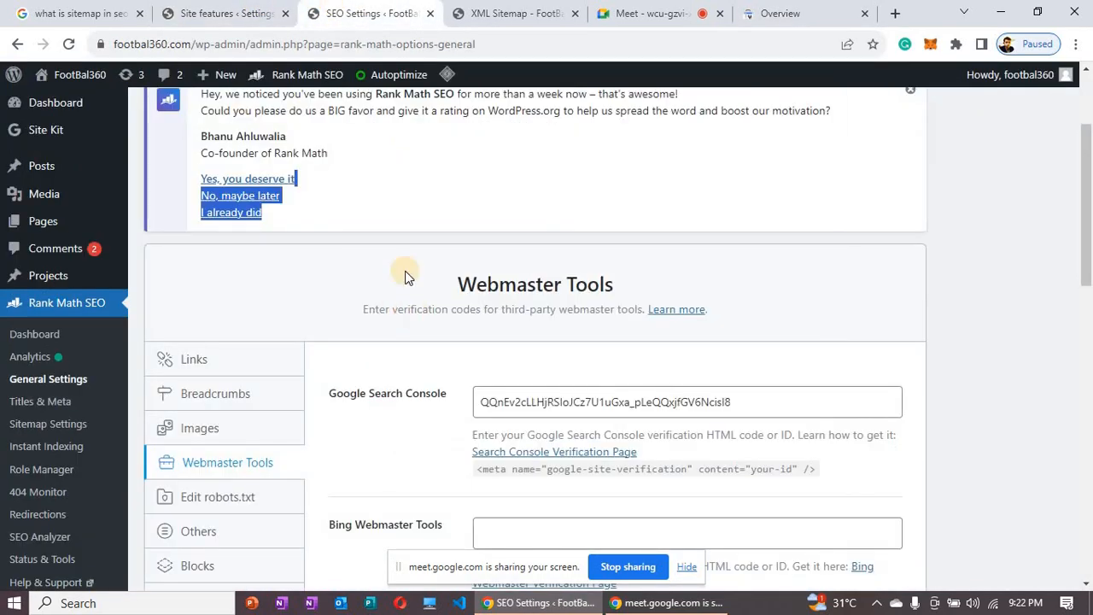
{"action": "left_click", "coordinate": [649, 10]}
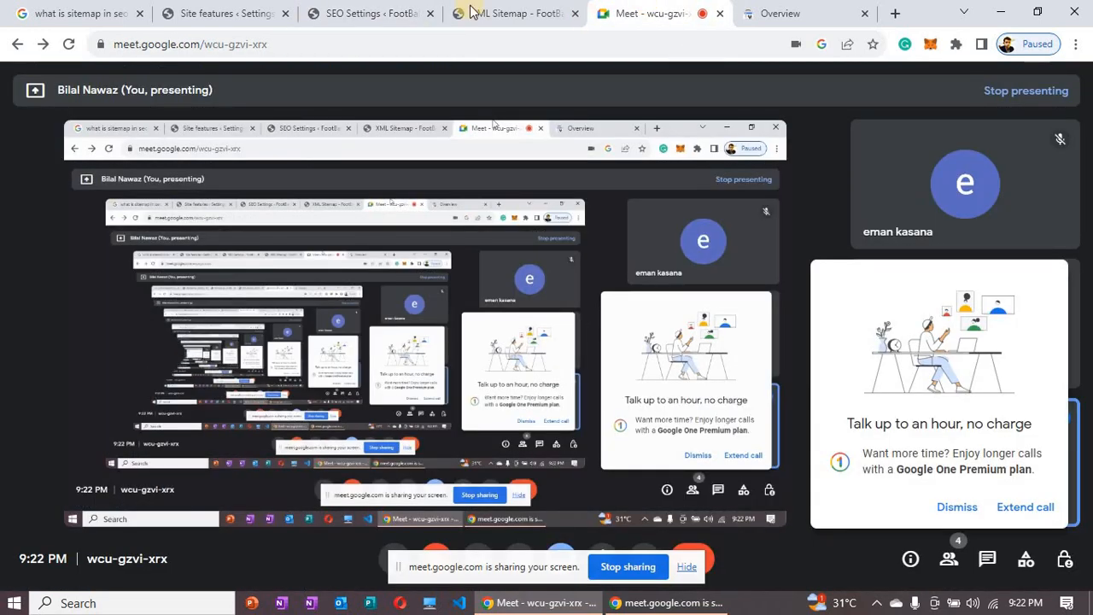
{"action": "left_click", "coordinate": [263, 10]}
{"action": "left_click", "coordinate": [367, 13]}
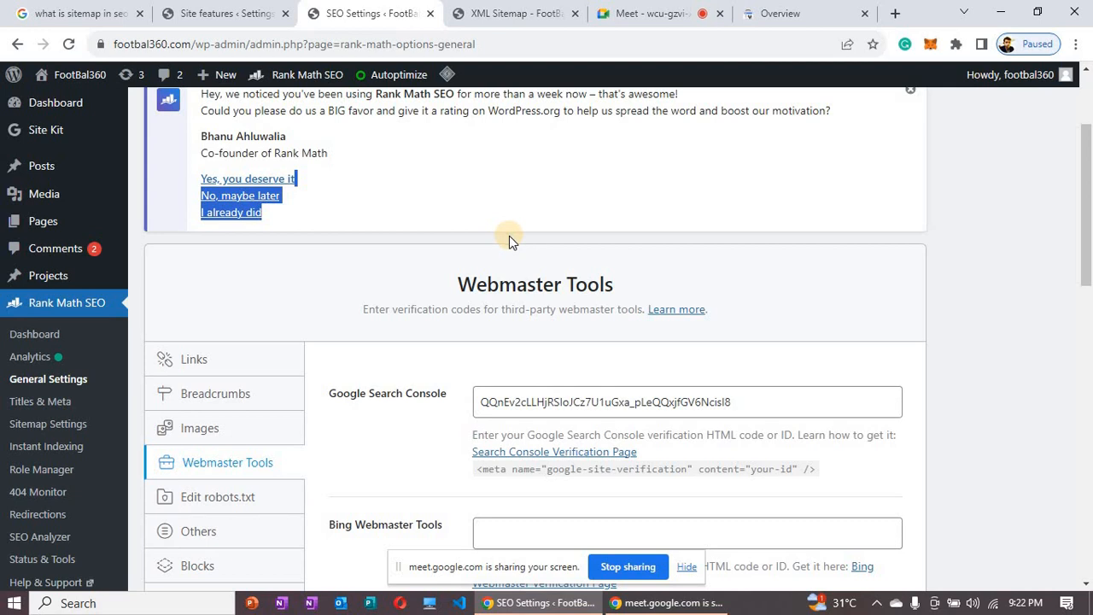
- Reopen the add-property dialog in Search Console, compare the Domain and URL prefix property types, and cancel it
{"action": "left_click", "coordinate": [778, 10]}
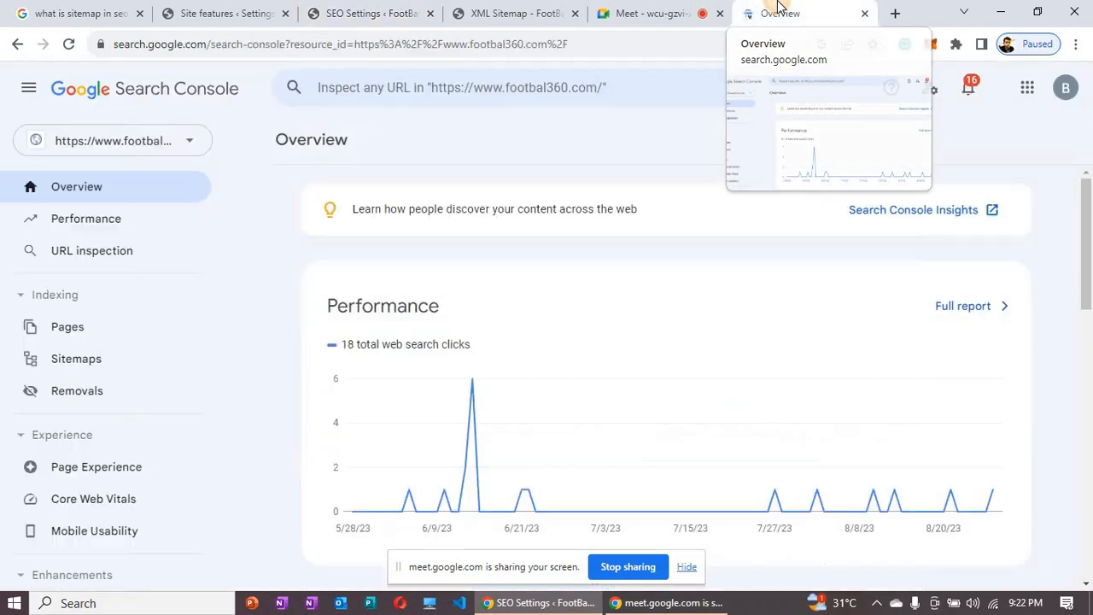
{"action": "left_click", "coordinate": [195, 140]}
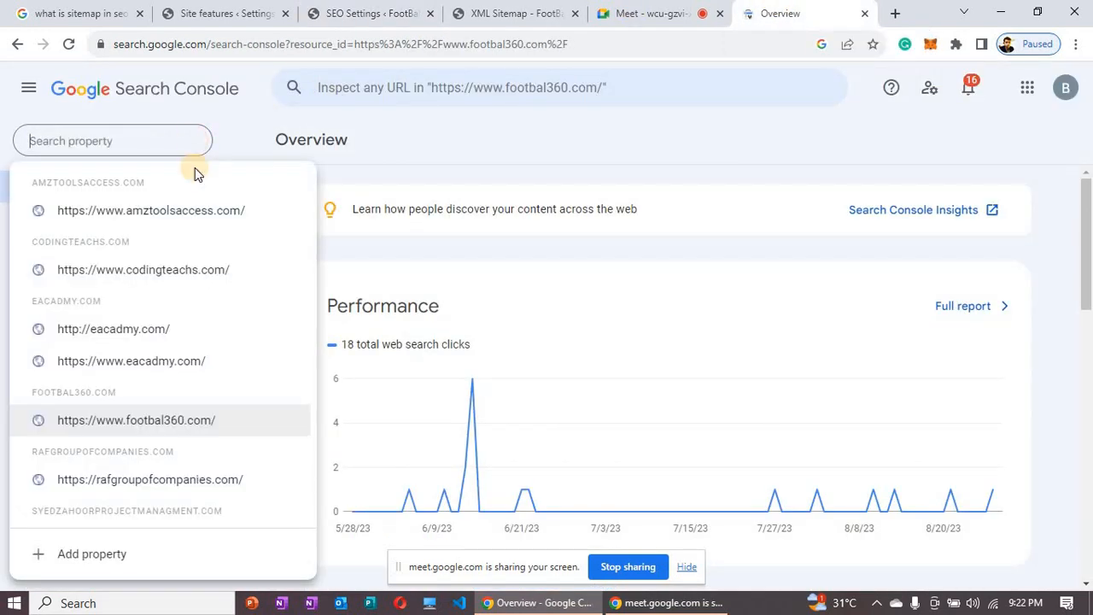
{"action": "left_click", "coordinate": [195, 555]}
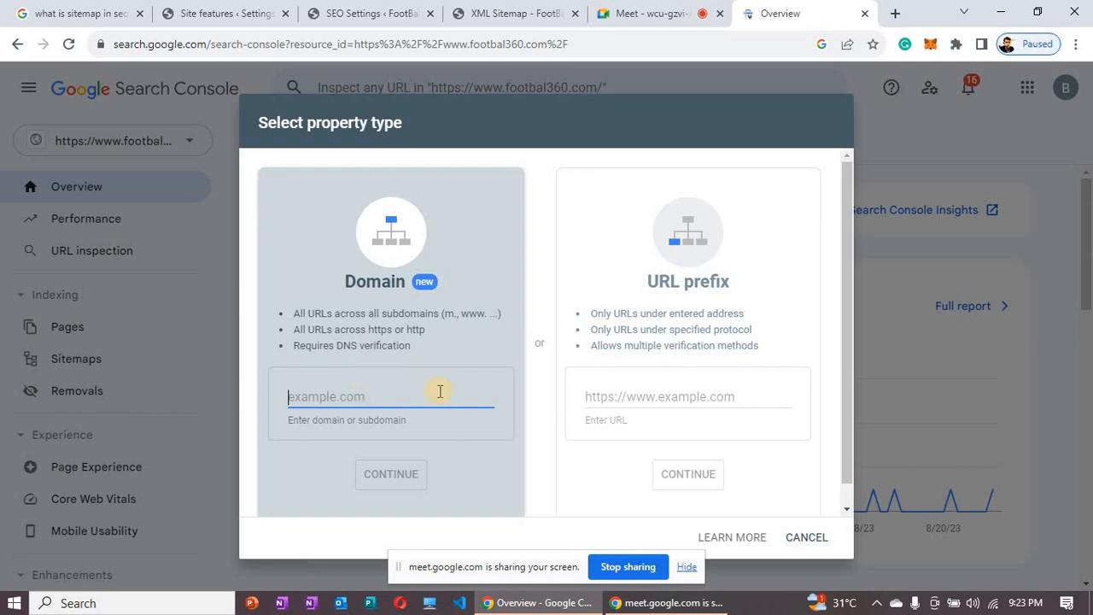
{"action": "left_click", "coordinate": [627, 394]}
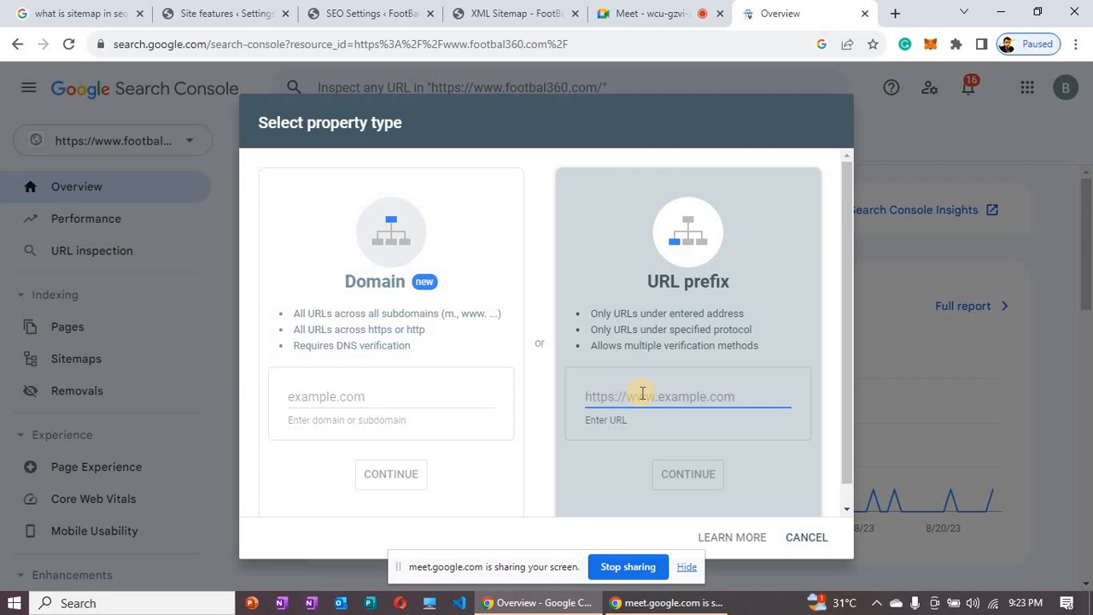
{"action": "left_click", "coordinate": [808, 538]}
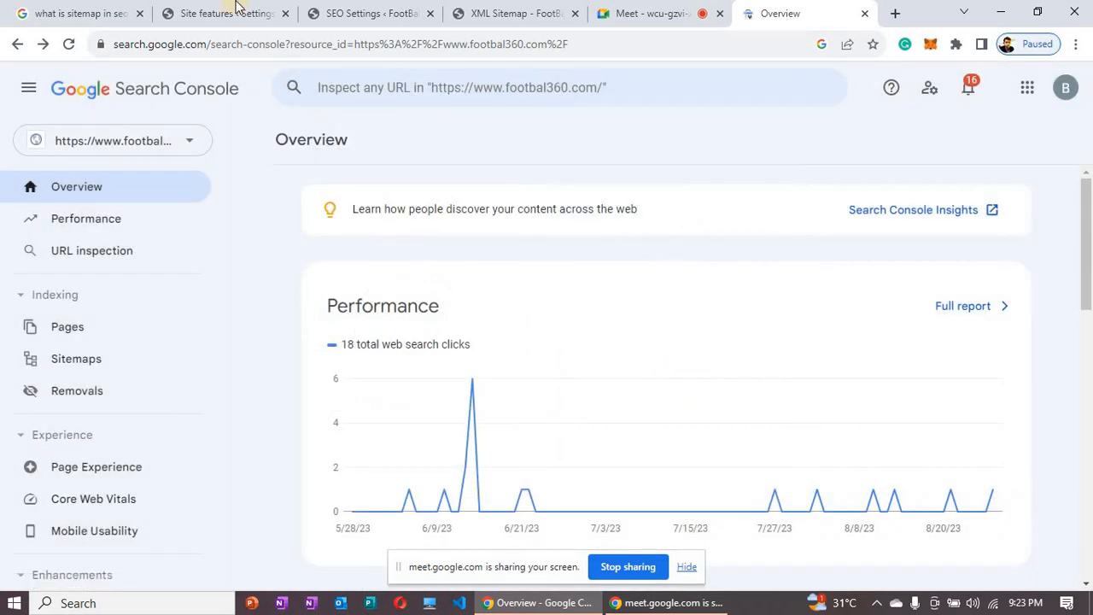
{"action": "left_click", "coordinate": [240, 13]}
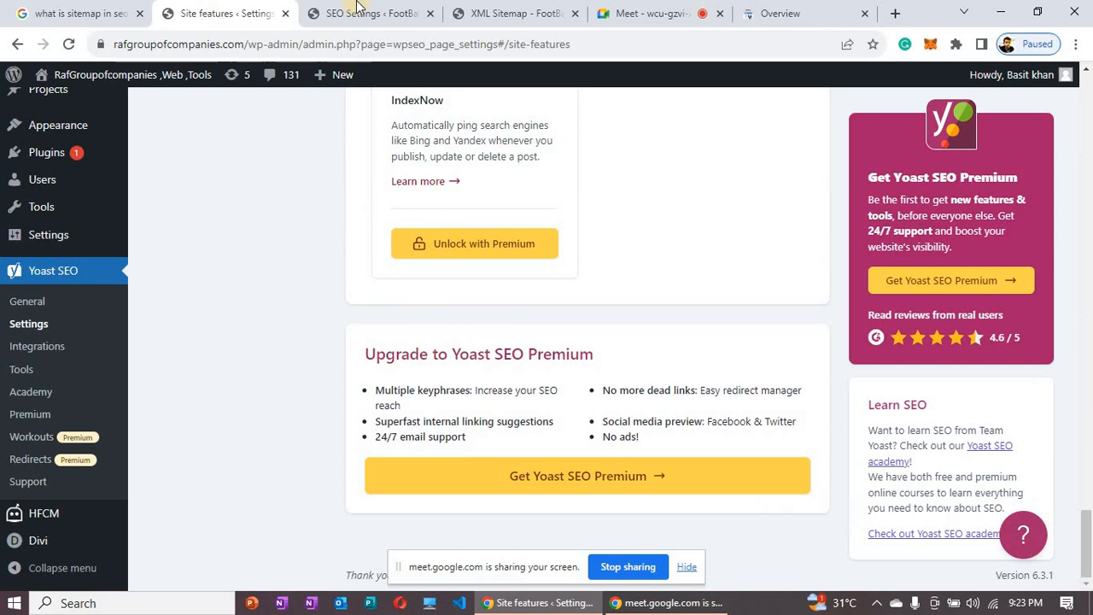
{"action": "left_click", "coordinate": [656, 13]}
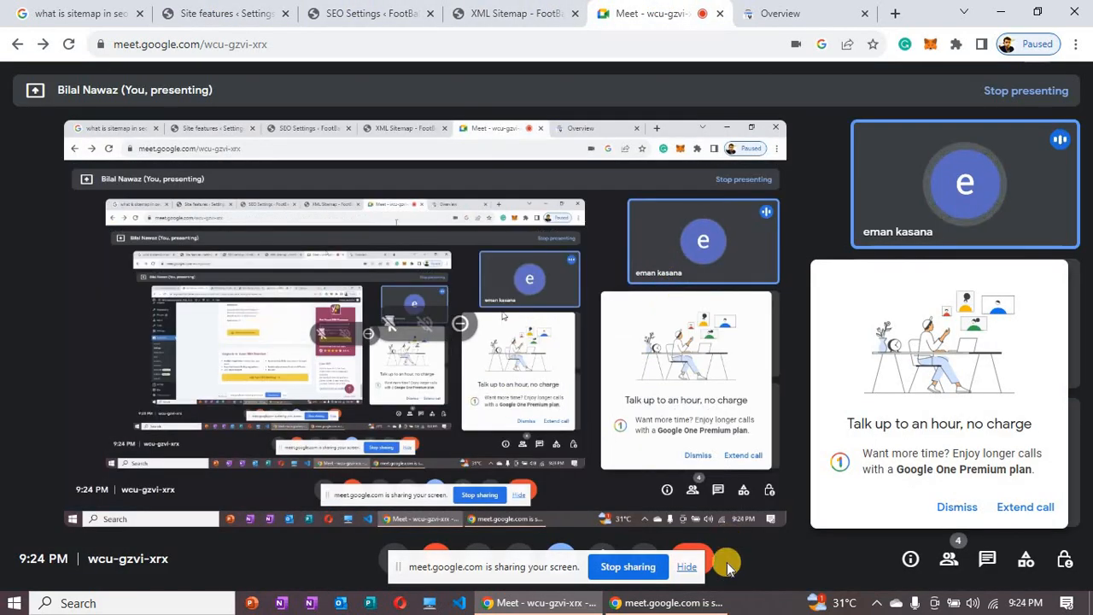
{"action": "left_click", "coordinate": [752, 608]}
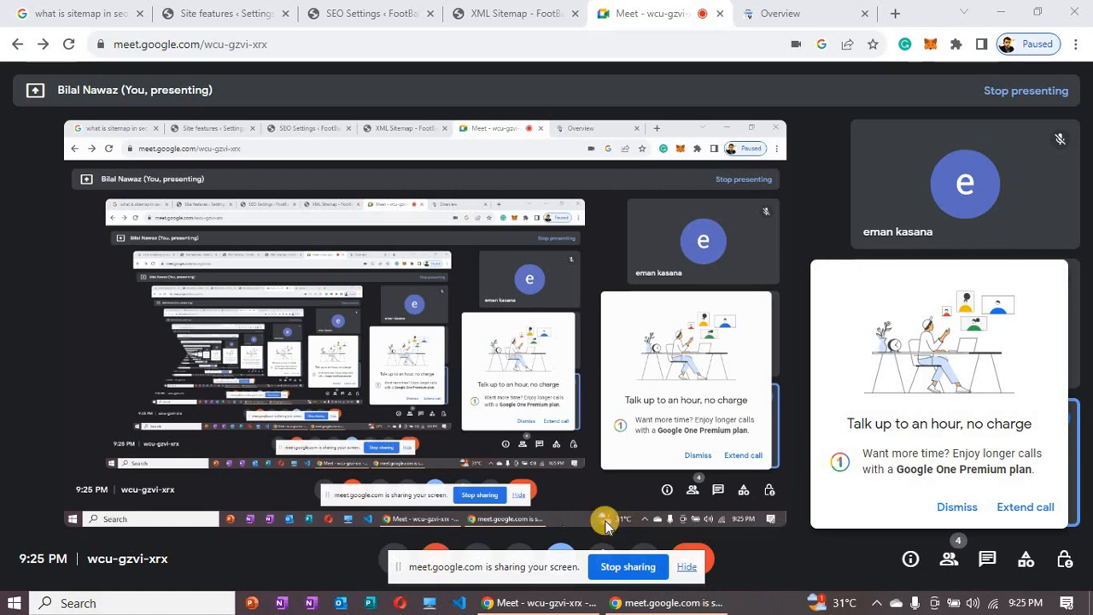
- Return to Rank Math's General Settings and review the Others settings, from Headless CMS Support to the RSS content fields and available variables
{"action": "left_click", "coordinate": [250, 10]}
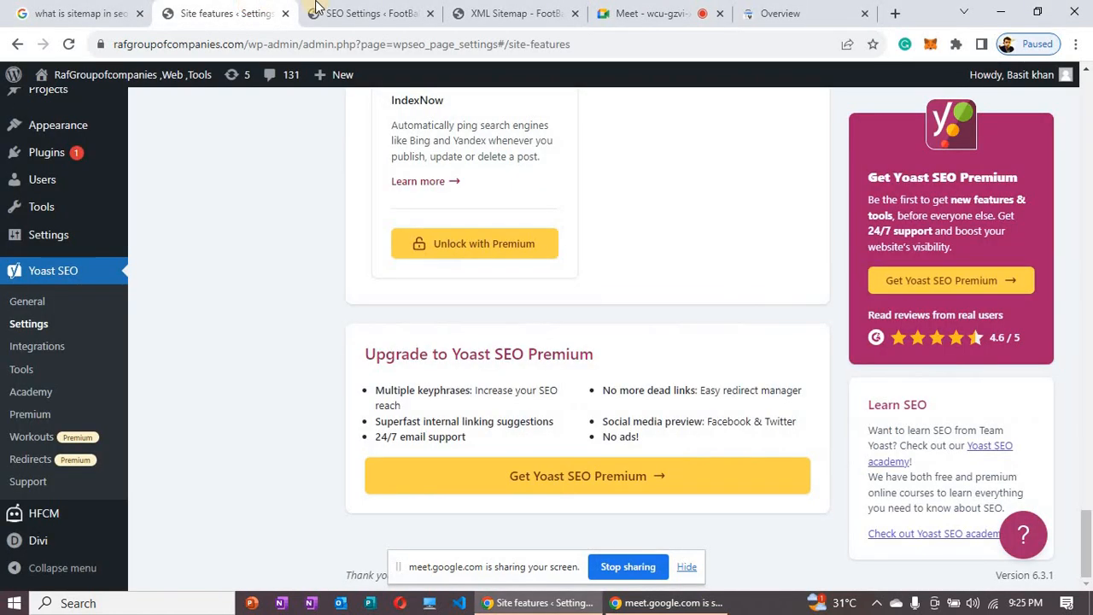
{"action": "left_click", "coordinate": [367, 13]}
{"action": "left_click", "coordinate": [393, 306]}
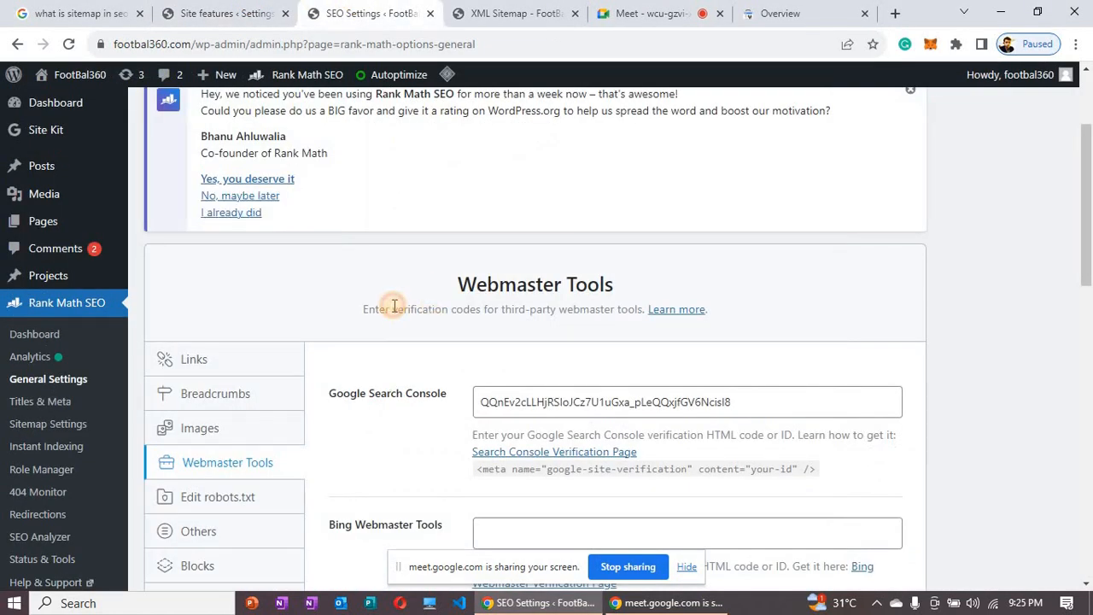
{"action": "scroll", "coordinate": [392, 305], "scroll_direction": "down", "scroll_amount": 5}
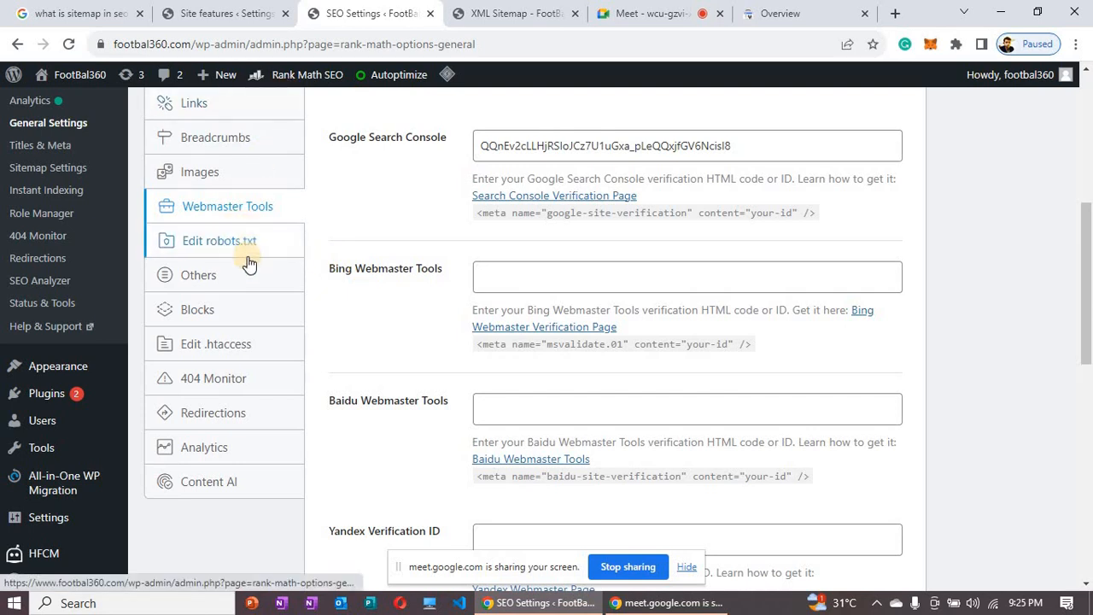
{"action": "left_click", "coordinate": [219, 279]}
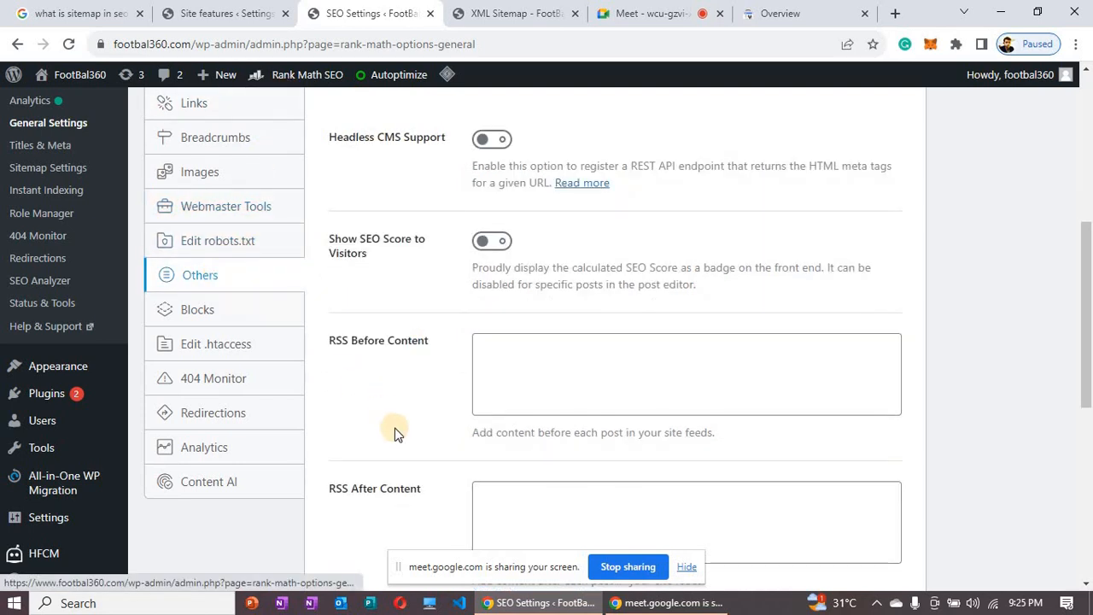
{"action": "scroll", "coordinate": [395, 429], "scroll_direction": "down", "scroll_amount": 4}
{"action": "scroll", "coordinate": [395, 430], "scroll_direction": "down", "scroll_amount": 2}
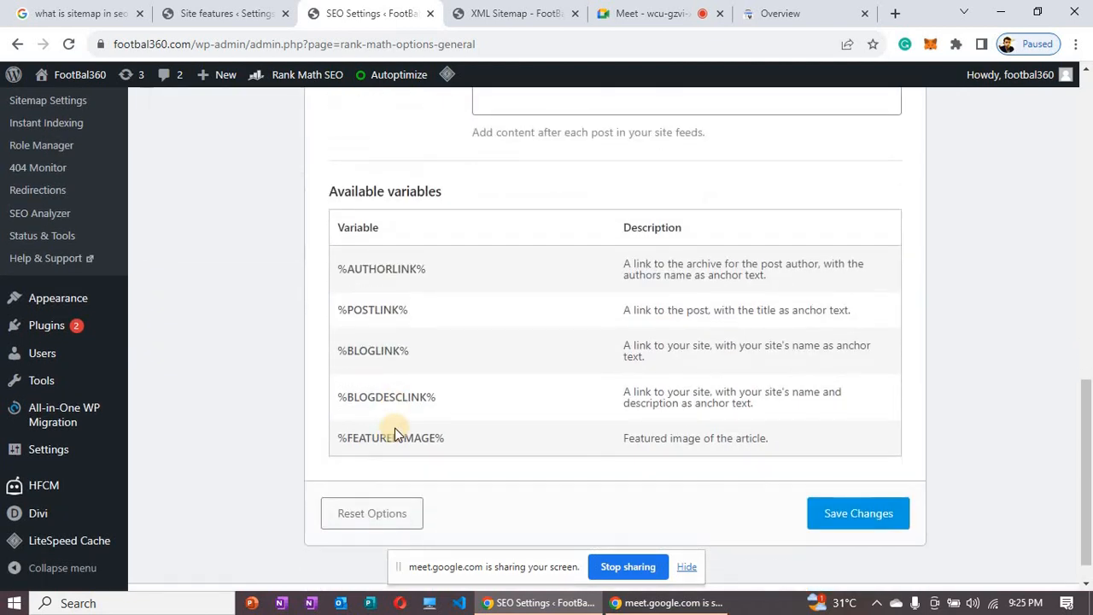
{"action": "scroll", "coordinate": [396, 429], "scroll_direction": "up", "scroll_amount": 7}
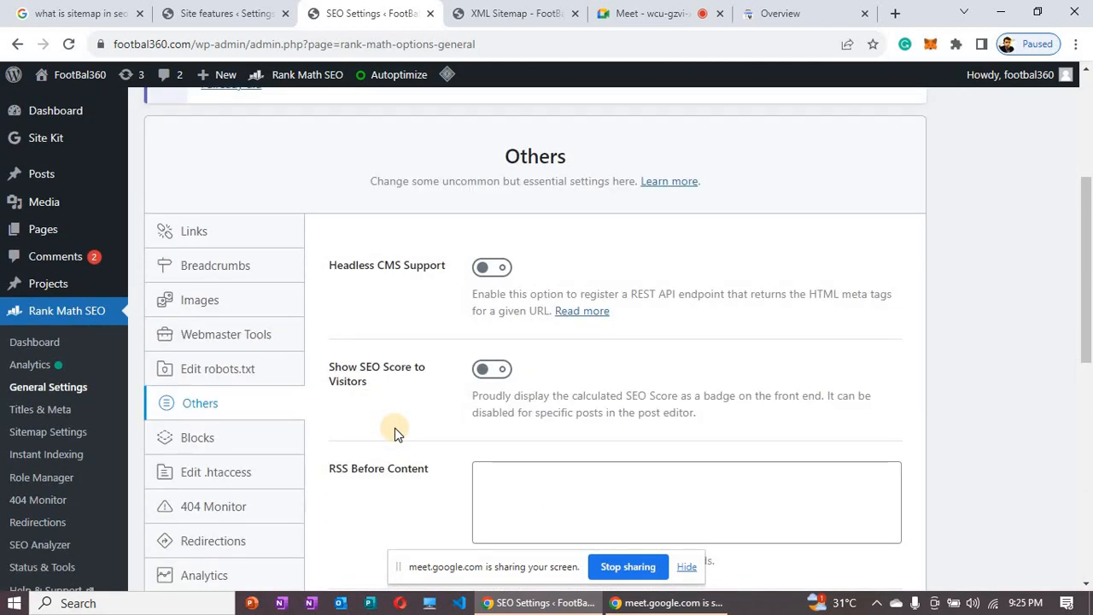
- Open the Blocks settings and review the Table of Contents title, list style and excluded headings options
{"action": "left_click", "coordinate": [221, 439]}
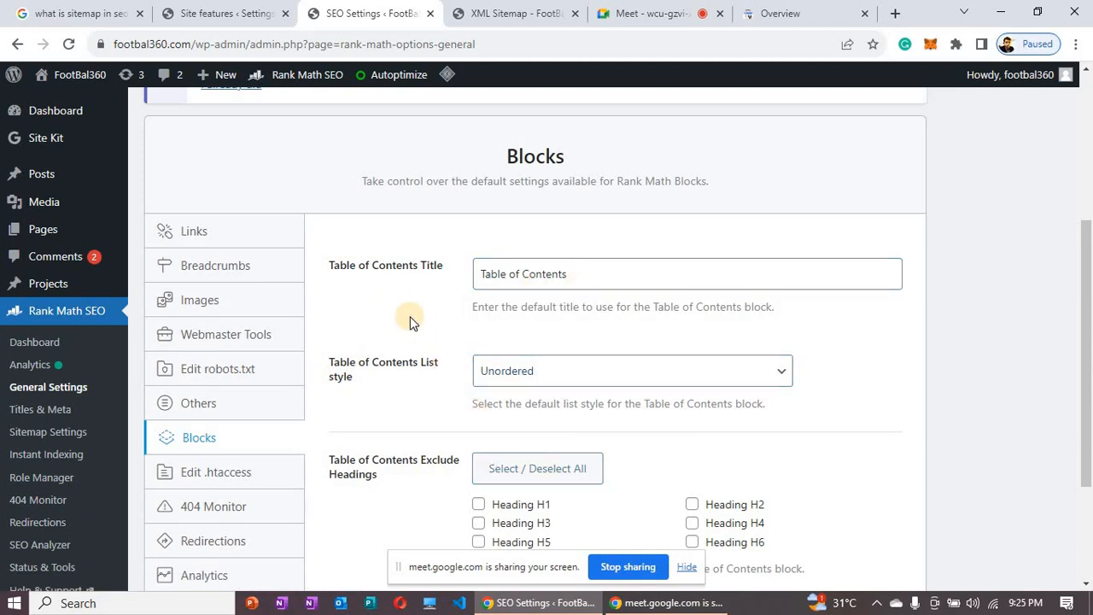
{"action": "scroll", "coordinate": [410, 322], "scroll_direction": "down", "scroll_amount": 3}
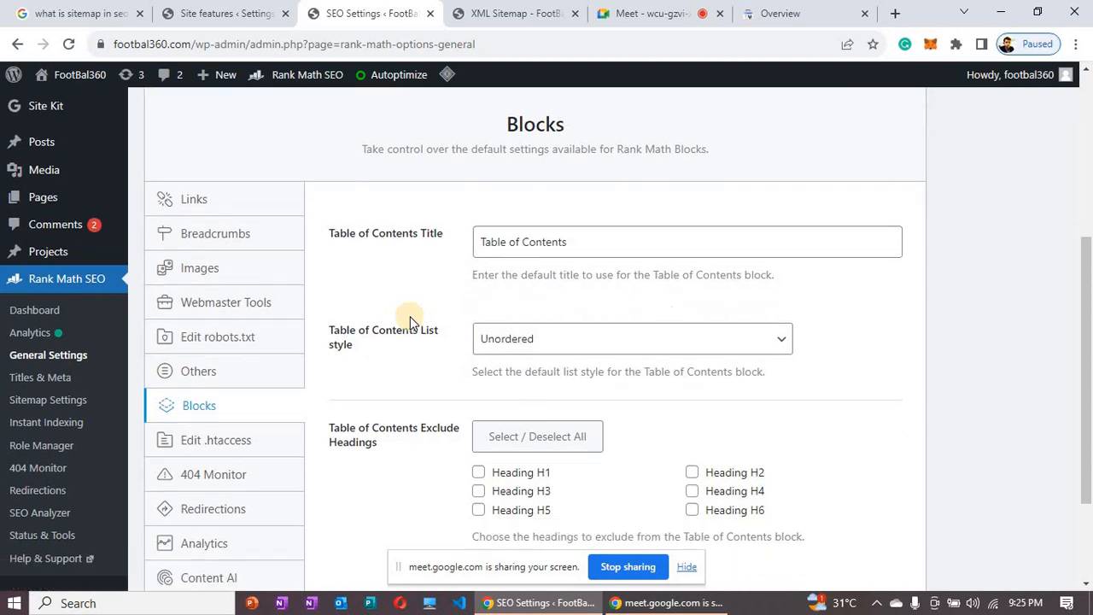
{"action": "scroll", "coordinate": [410, 322], "scroll_direction": "up", "scroll_amount": 2}
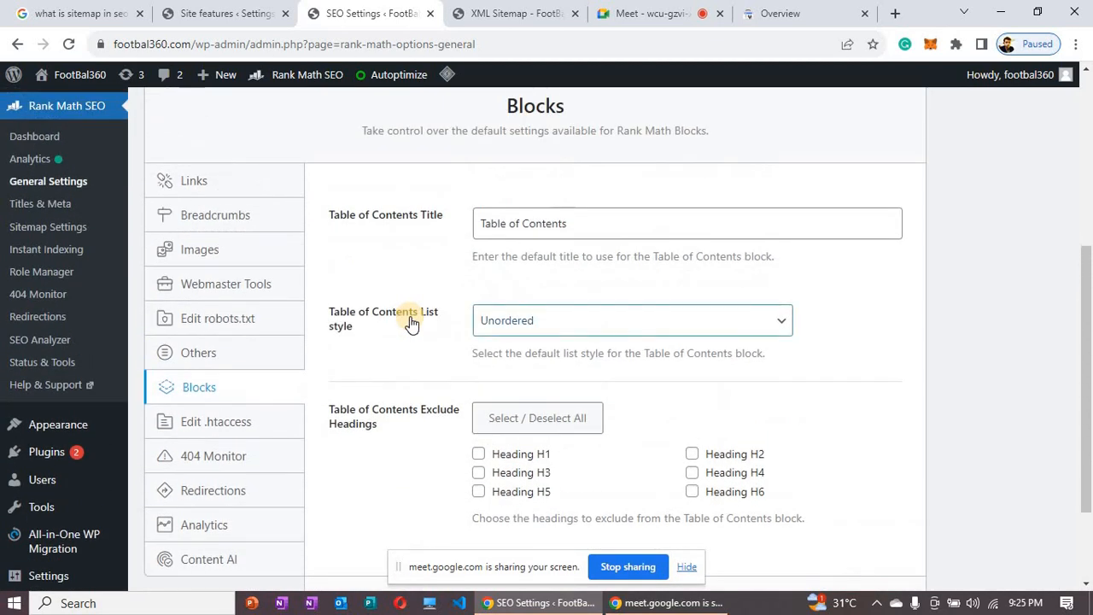
- View the Edit .htaccess settings, then review the 404 Monitor's Mode, Log Limit, Exclude Paths and Ignore Query Parameters options
{"action": "left_click", "coordinate": [238, 421]}
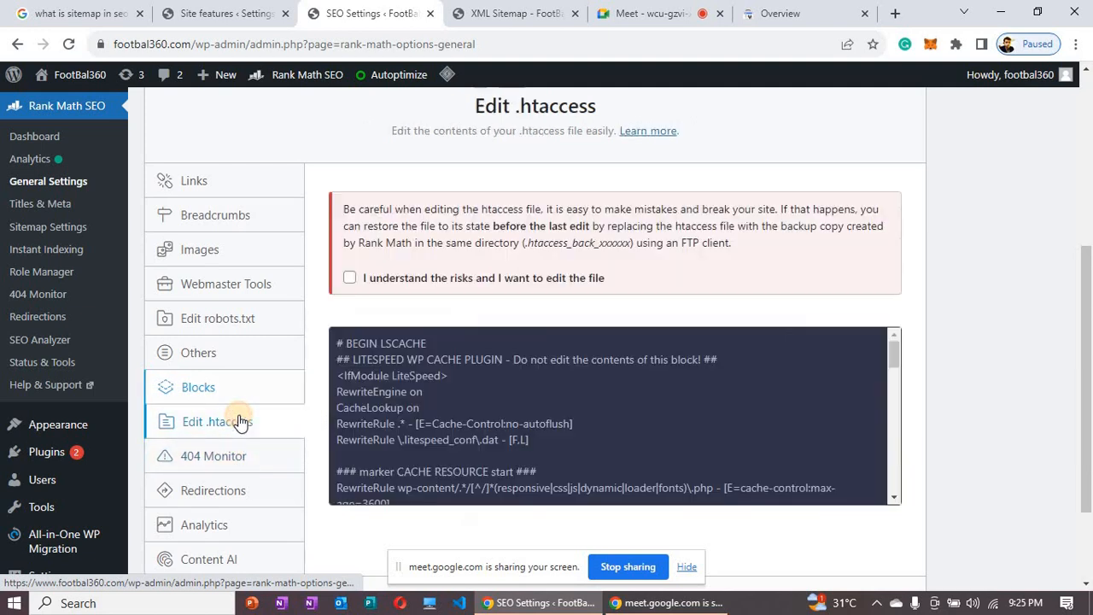
{"action": "left_click", "coordinate": [213, 464]}
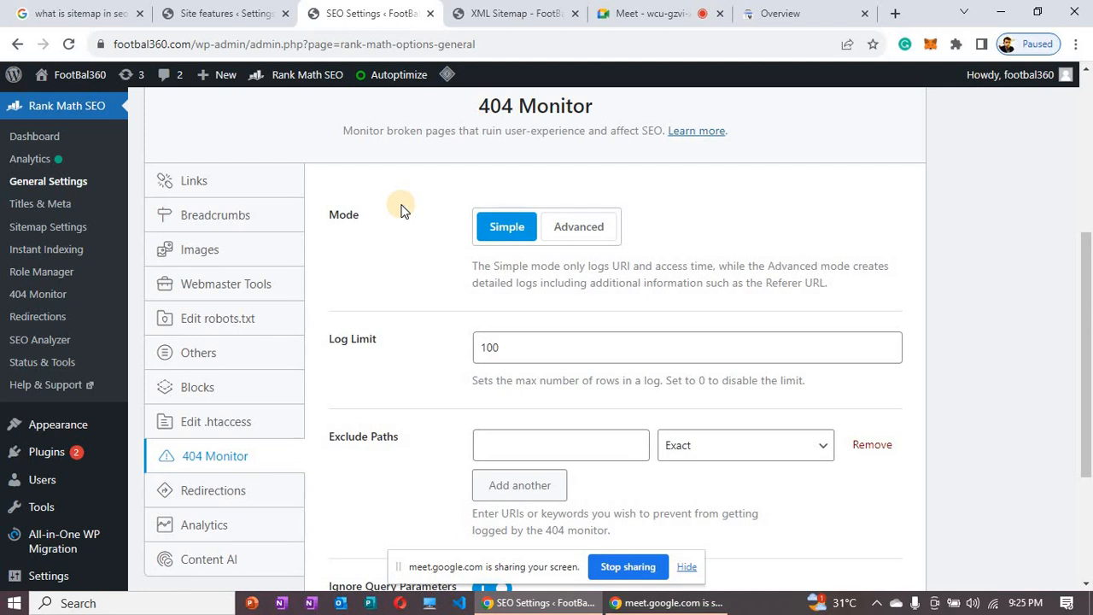
{"action": "scroll", "coordinate": [404, 210], "scroll_direction": "down", "scroll_amount": 2}
{"action": "scroll", "coordinate": [404, 210], "scroll_direction": "down", "scroll_amount": 1}
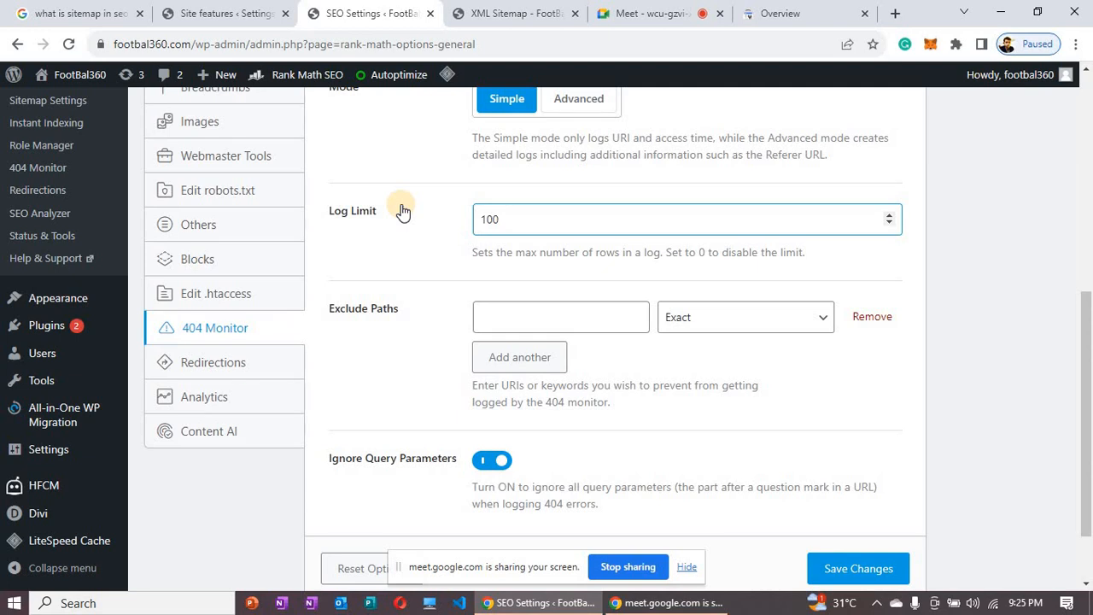
{"action": "scroll", "coordinate": [401, 211], "scroll_direction": "down", "scroll_amount": 1}
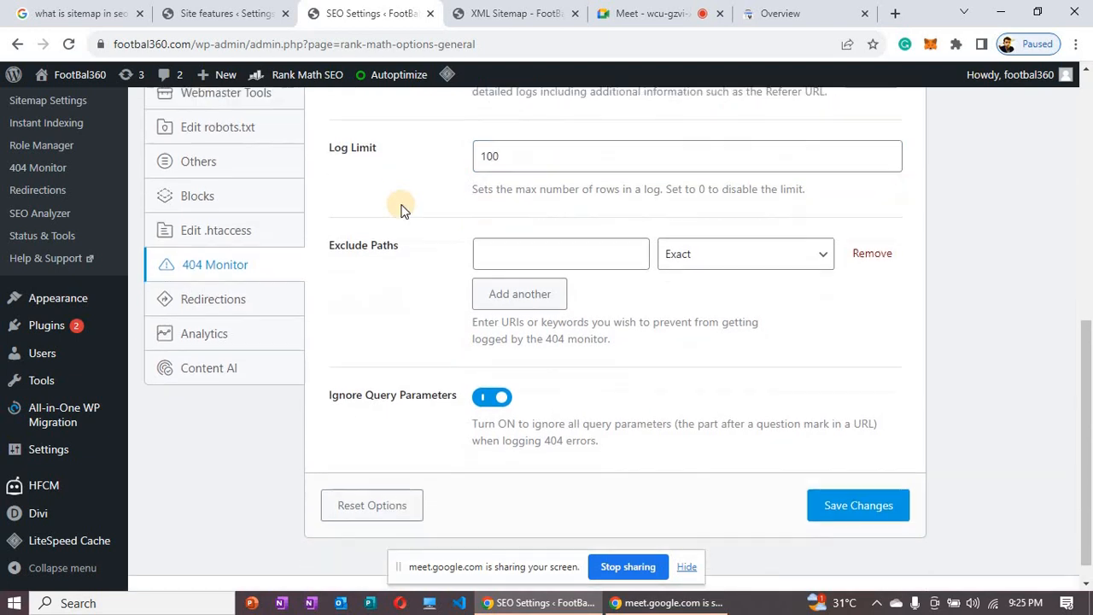
{"action": "scroll", "coordinate": [402, 210], "scroll_direction": "up", "scroll_amount": 2}
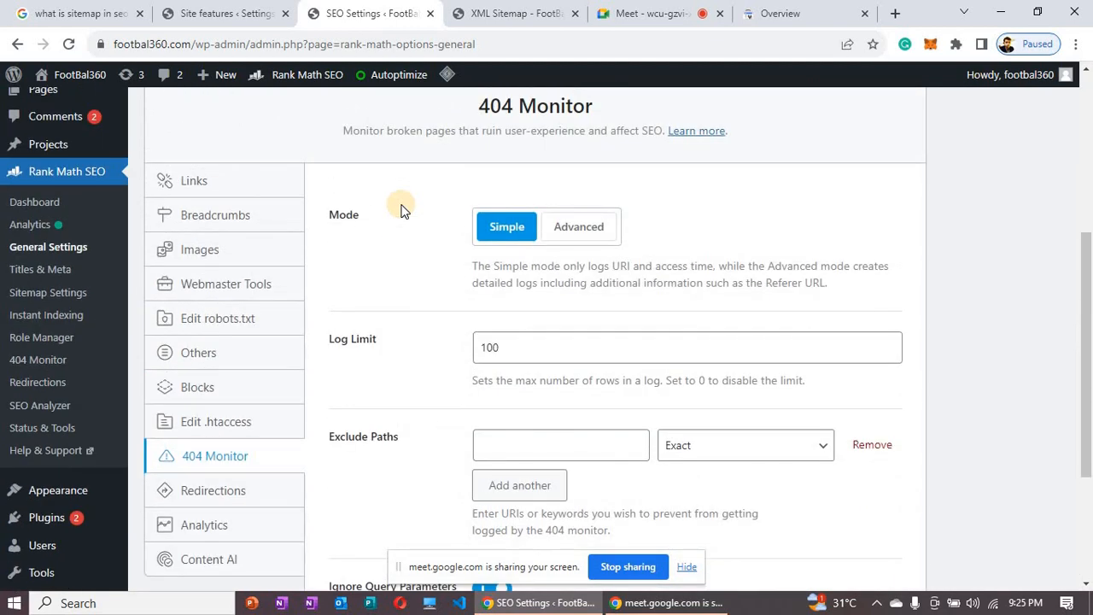
{"action": "scroll", "coordinate": [402, 211], "scroll_direction": "down", "scroll_amount": 3}
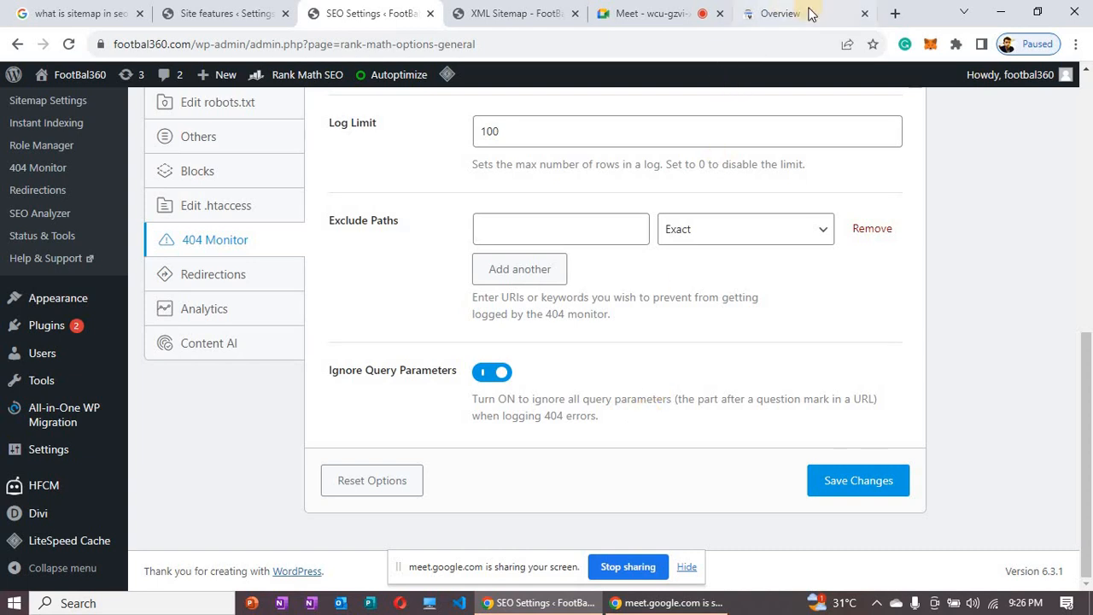
- Load footbal360.com in a new browser tab, removing the trial path /jdfcjshdjm from the address
{"action": "left_click", "coordinate": [896, 13]}
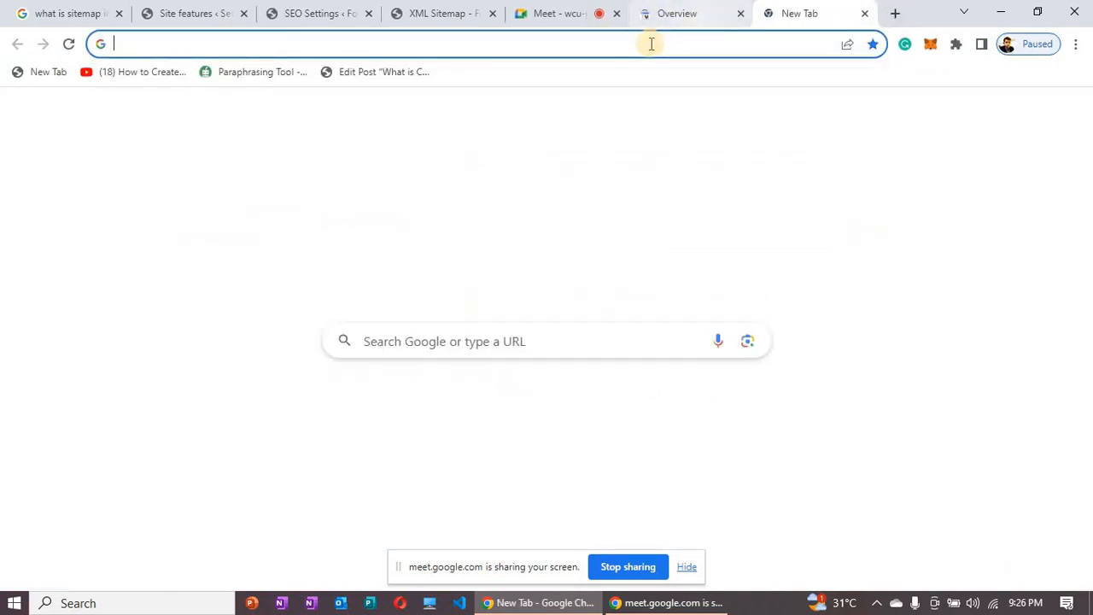
{"action": "type", "text": "fo"}
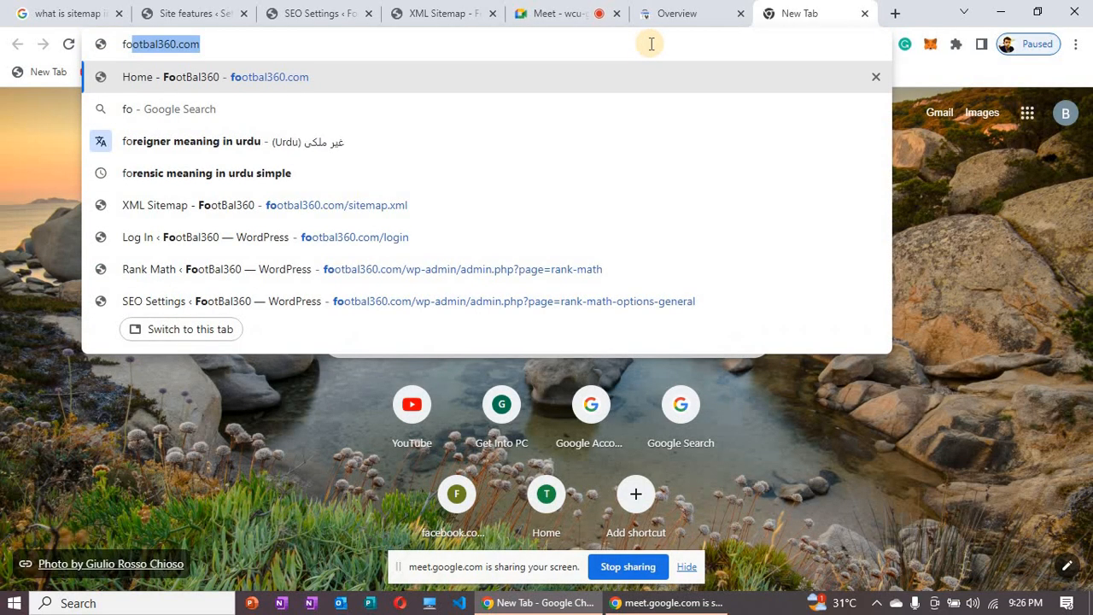
{"action": "key", "text": "Right"}
{"action": "type", "text": "/jdfcjshdjm"}
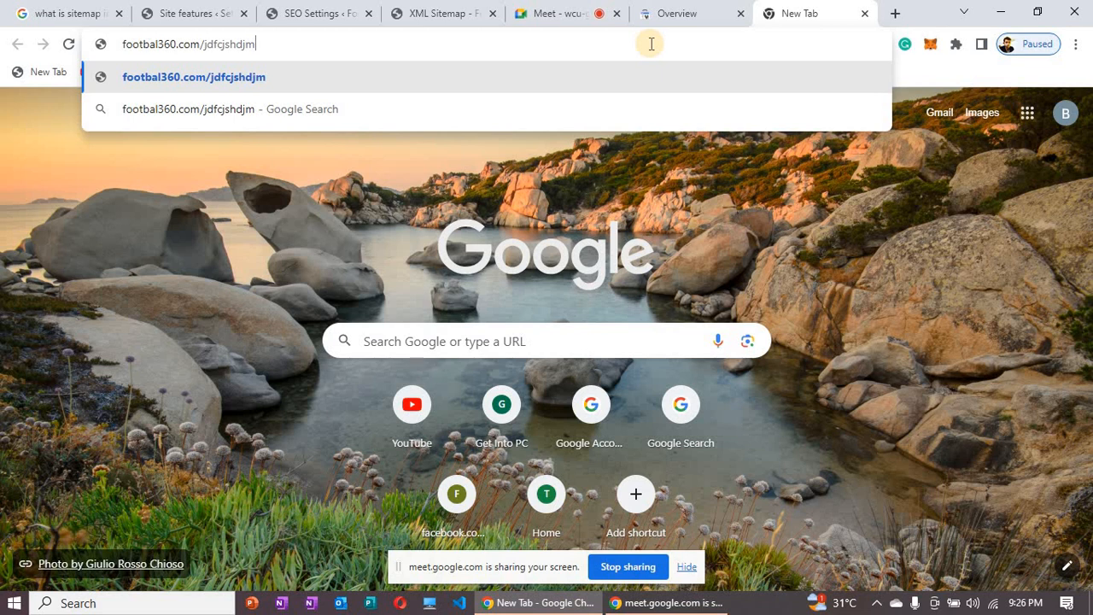
{"action": "key", "text": "BackSpace"}
{"action": "key", "text": "BackSpace"}
{"action": "key", "text": "BackSpace"}
{"action": "key", "text": "BackSpace"}
{"action": "key", "text": "BackSpace"}
{"action": "key", "text": "BackSpace"}
{"action": "key", "text": "BackSpace"}
{"action": "key", "text": "BackSpace"}
{"action": "key", "text": "BackSpace"}
{"action": "key", "text": "BackSpace"}
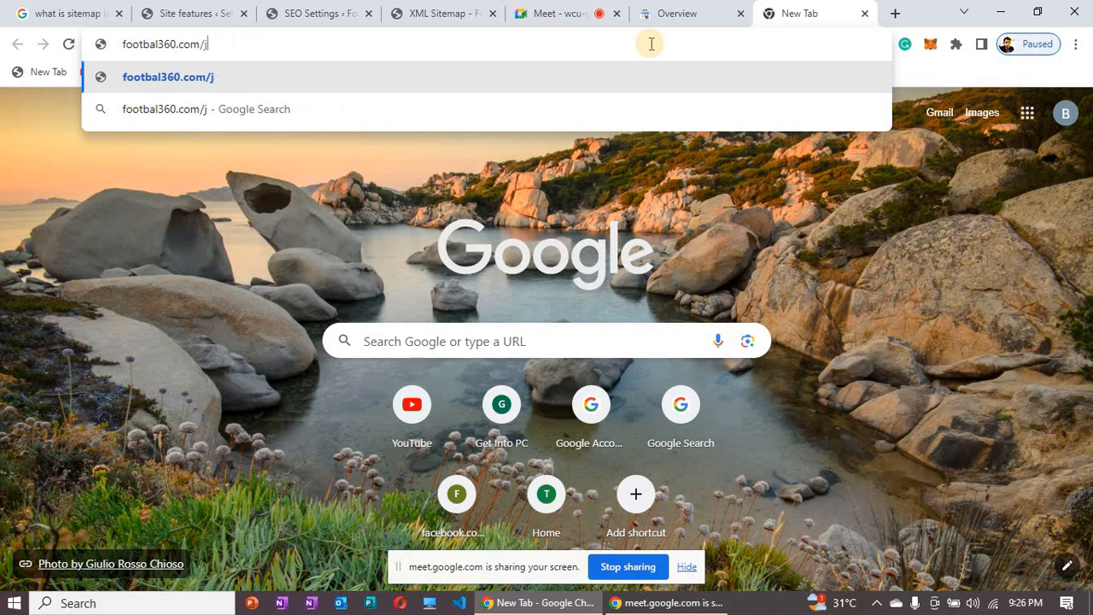
{"action": "key", "text": "Return"}
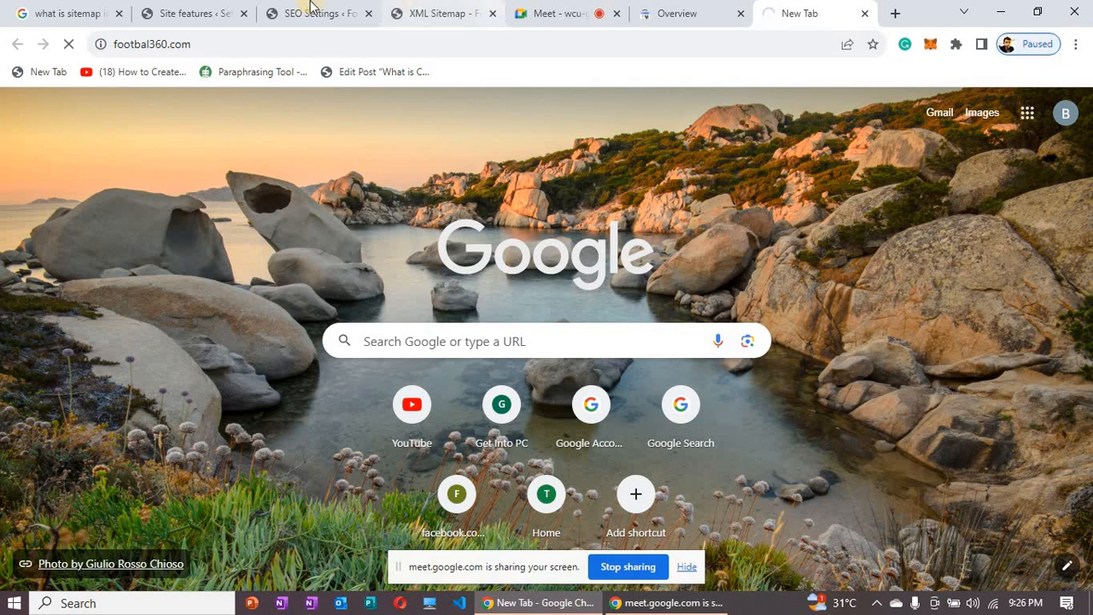
- Return to Rank Math's 404 Monitor settings and check the Ignore Query Parameters and save options
{"action": "left_click", "coordinate": [398, 8]}
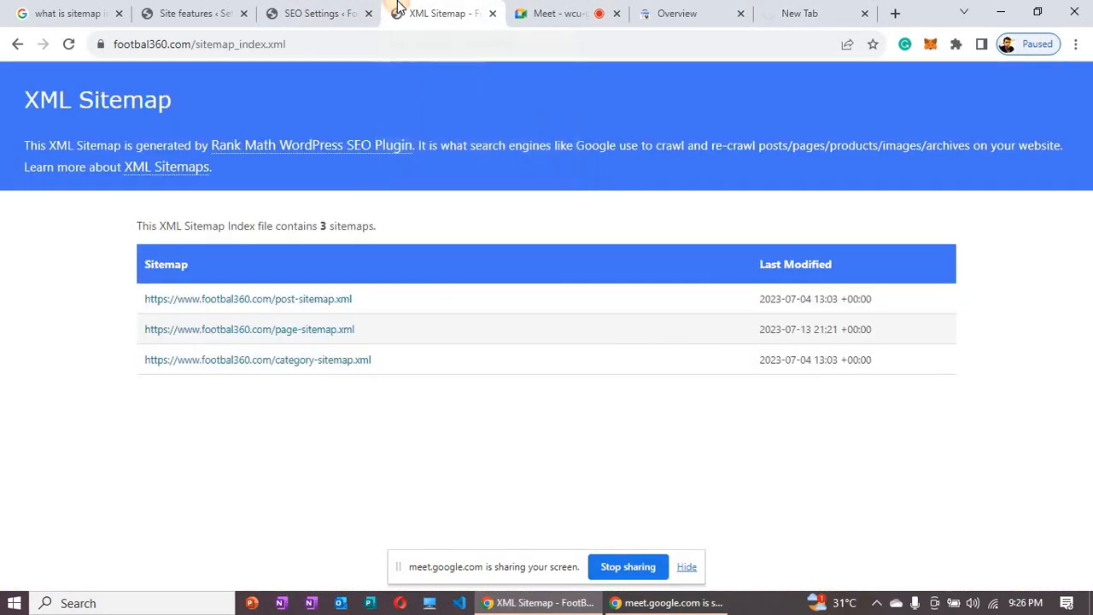
{"action": "left_click", "coordinate": [316, 13]}
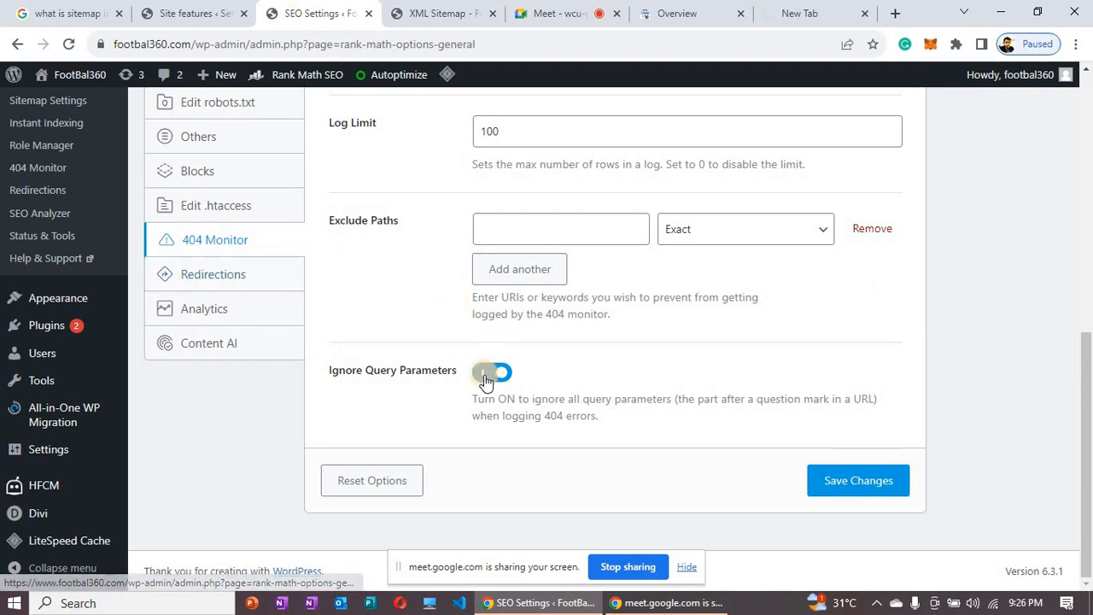
{"action": "left_click", "coordinate": [831, 483]}
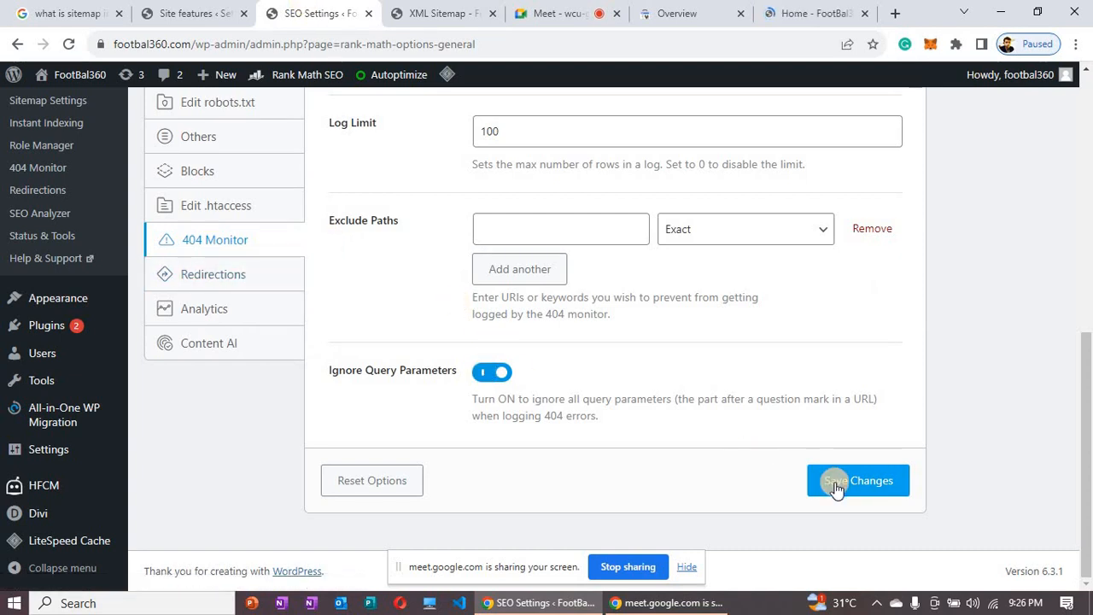
- Switch to the newly loaded footbal360.com homepage and look through its content
{"action": "left_click", "coordinate": [841, 19]}
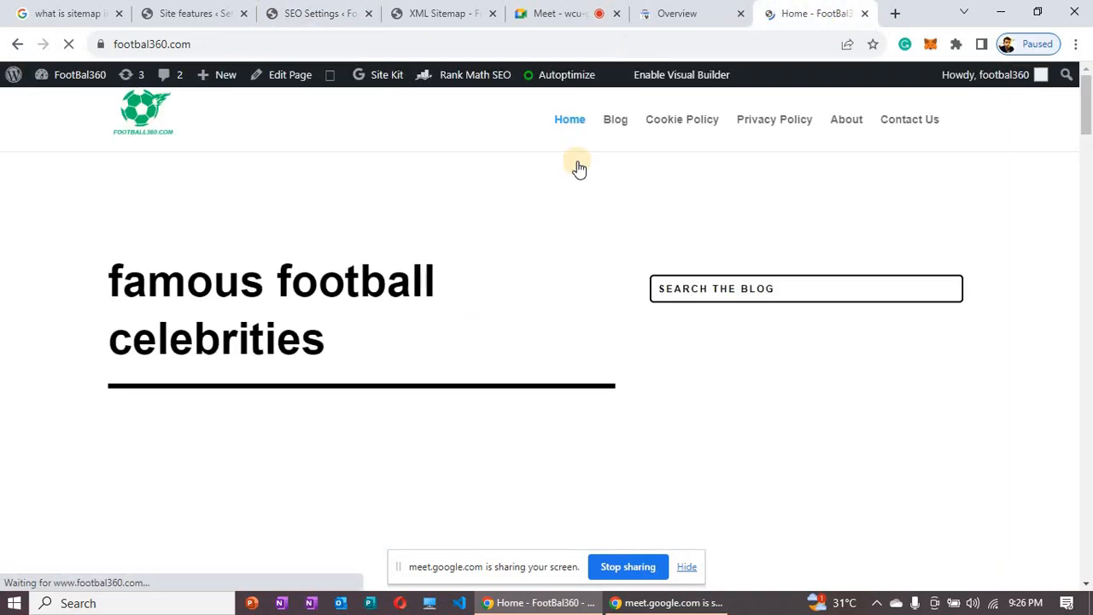
{"action": "scroll", "coordinate": [470, 174], "scroll_direction": "down", "scroll_amount": 3}
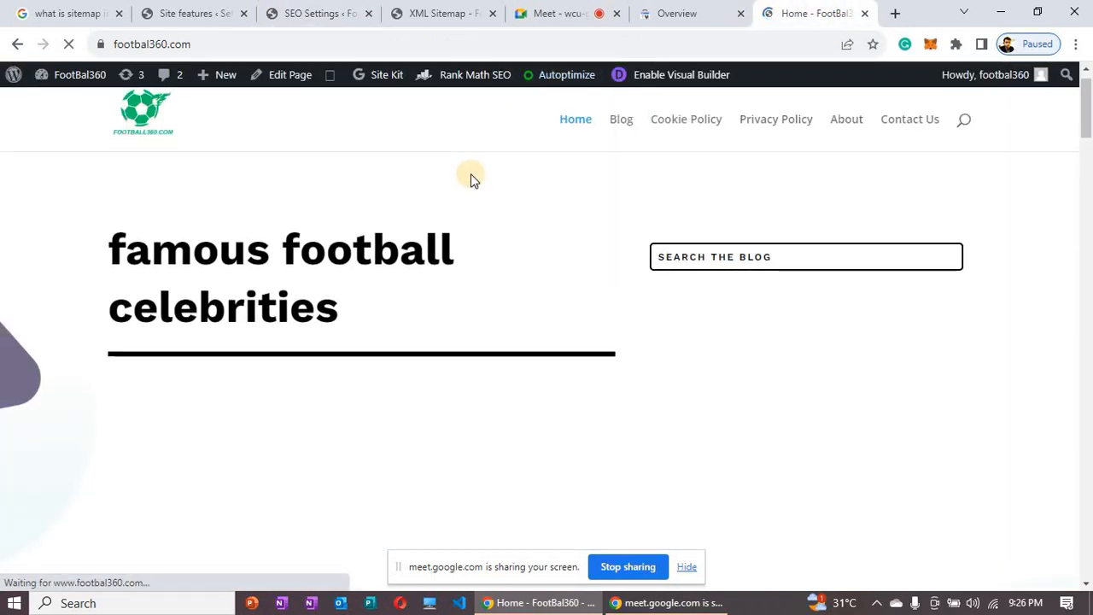
{"action": "scroll", "coordinate": [470, 173], "scroll_direction": "down", "scroll_amount": 6}
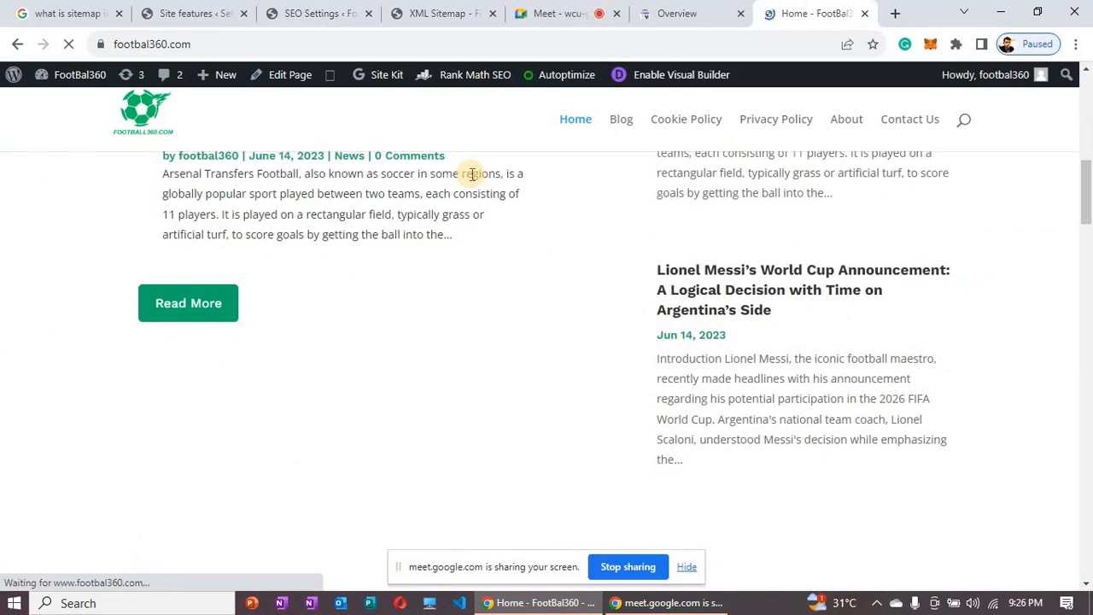
{"action": "scroll", "coordinate": [470, 174], "scroll_direction": "up", "scroll_amount": 7}
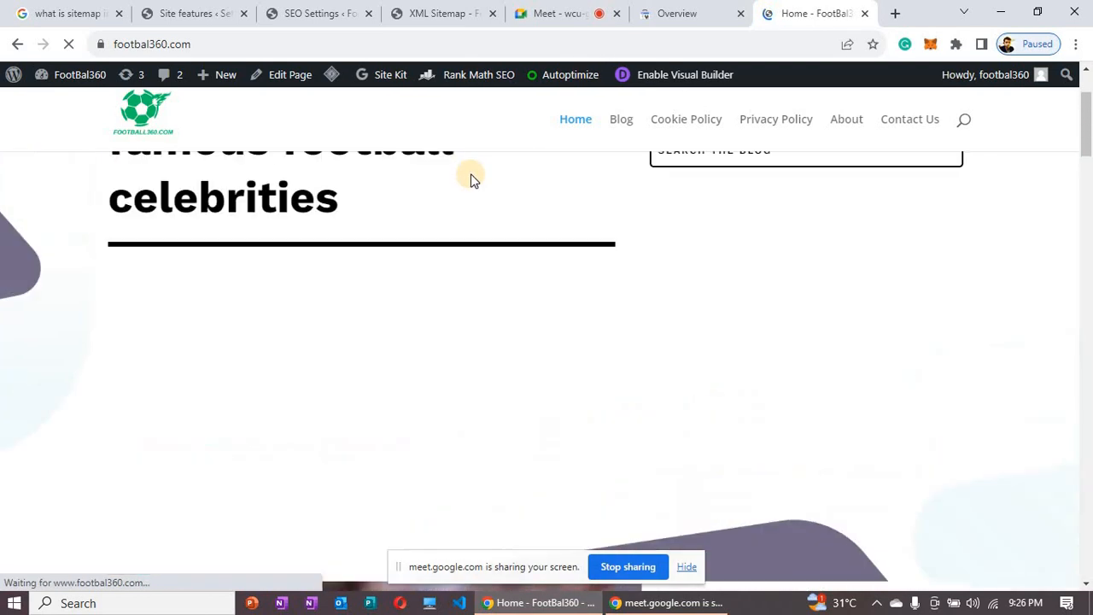
- Return to Rank Math and review the Redirections settings for debugging, Fallback Behavior, Redirection Type and Auto Post Redirect
{"action": "left_click", "coordinate": [300, 9]}
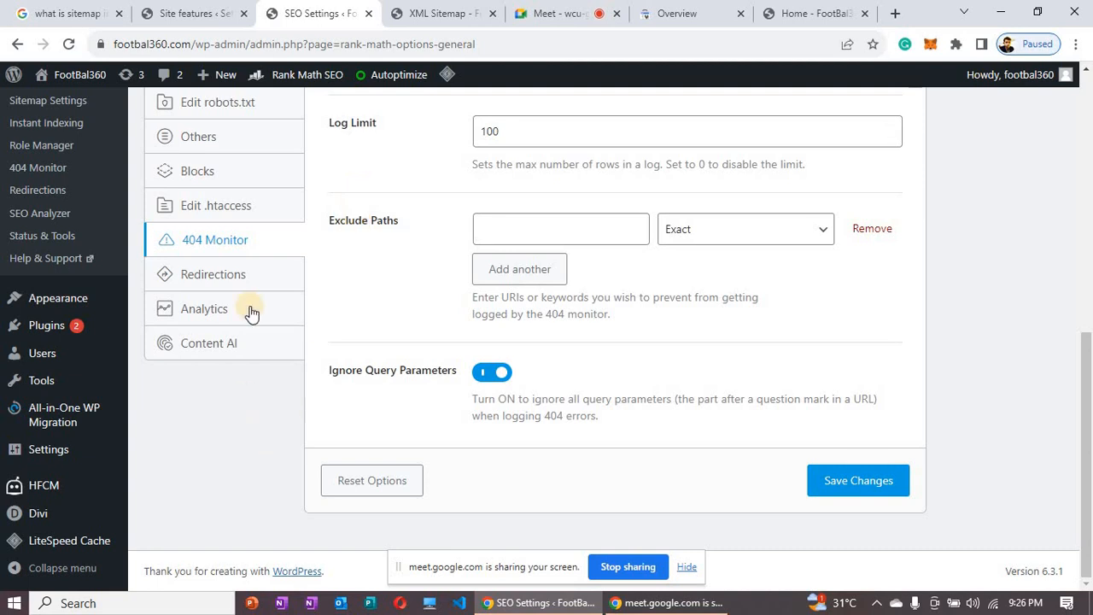
{"action": "left_click", "coordinate": [236, 277]}
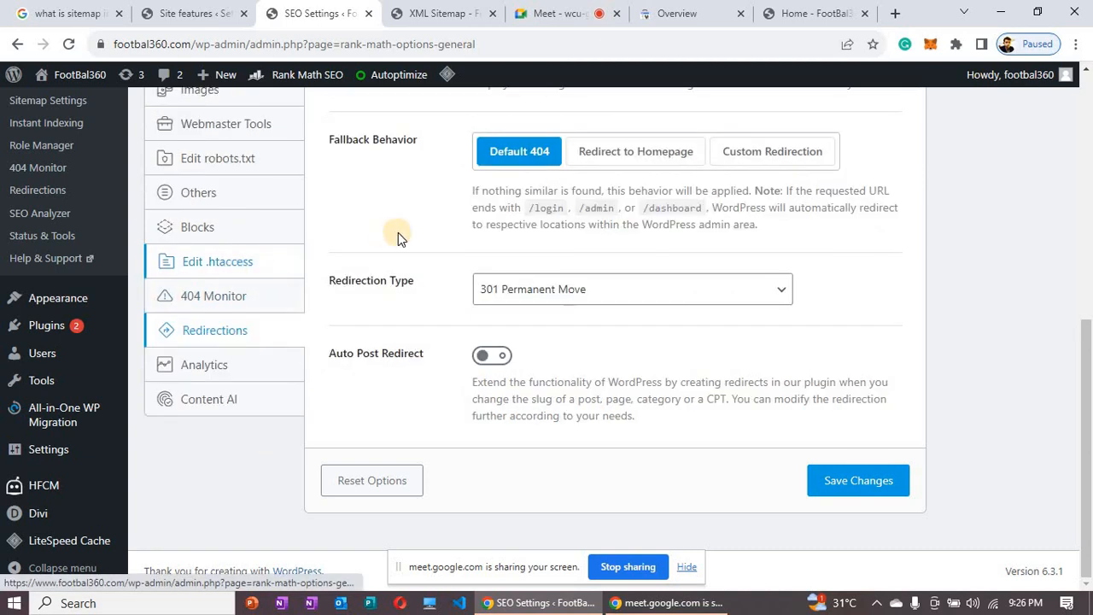
{"action": "scroll", "coordinate": [398, 233], "scroll_direction": "up", "scroll_amount": 3}
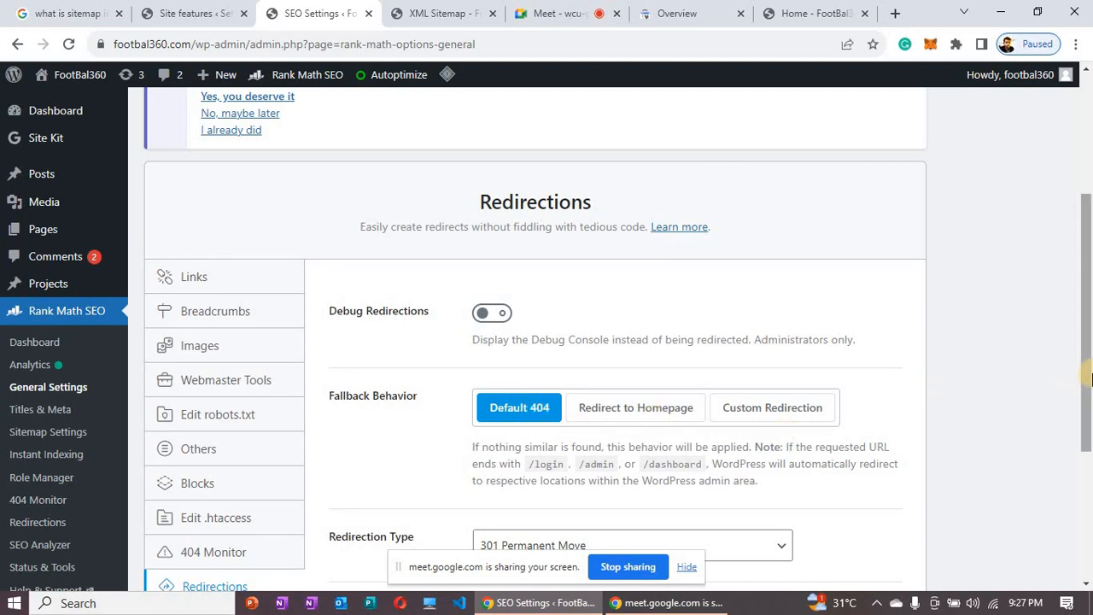
{"action": "left_click_drag", "start_coordinate": [1089, 375], "coordinate": [1089, 521]}
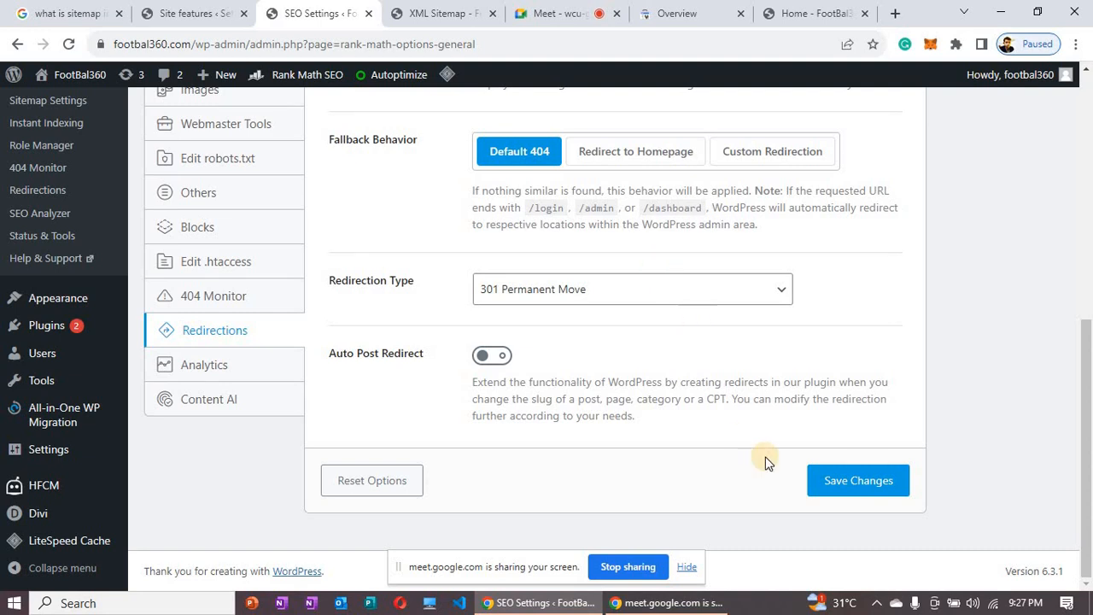
- Open the Analytics settings and review the Search Console, Analytics and AdSense connections, Analytics Database, Frontend Stats Bar and Email Reports
{"action": "left_click", "coordinate": [218, 363]}
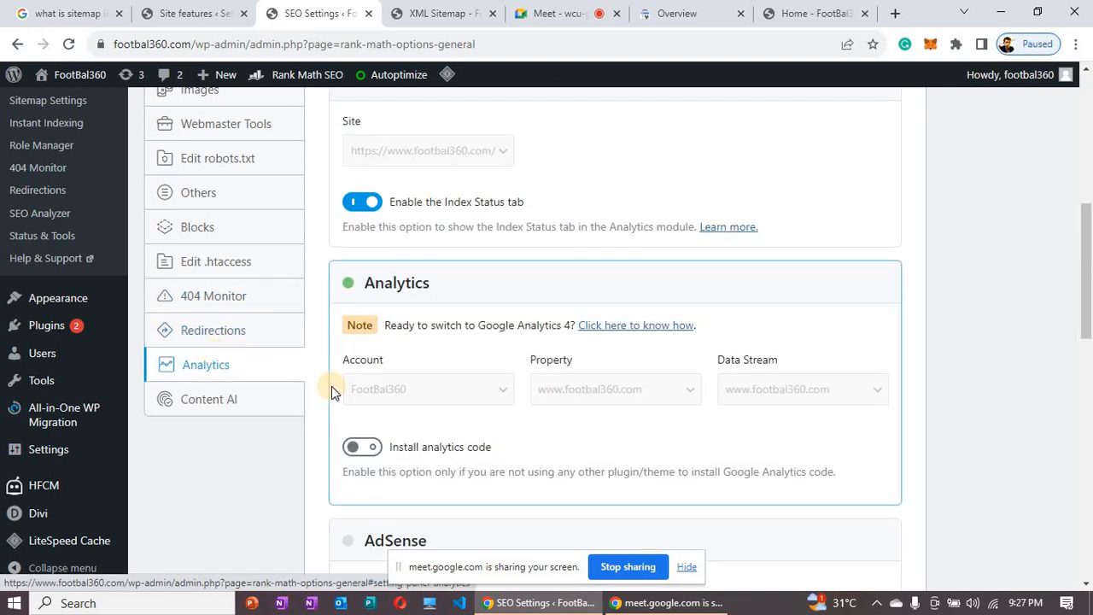
{"action": "scroll", "coordinate": [332, 386], "scroll_direction": "up", "scroll_amount": 3}
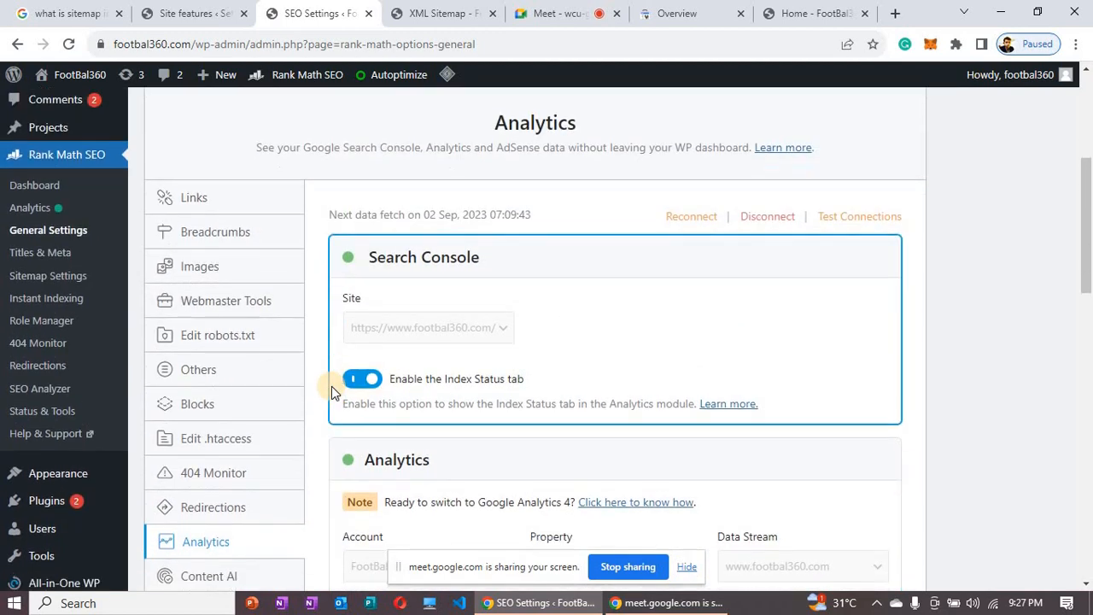
{"action": "scroll", "coordinate": [331, 386], "scroll_direction": "down", "scroll_amount": 2}
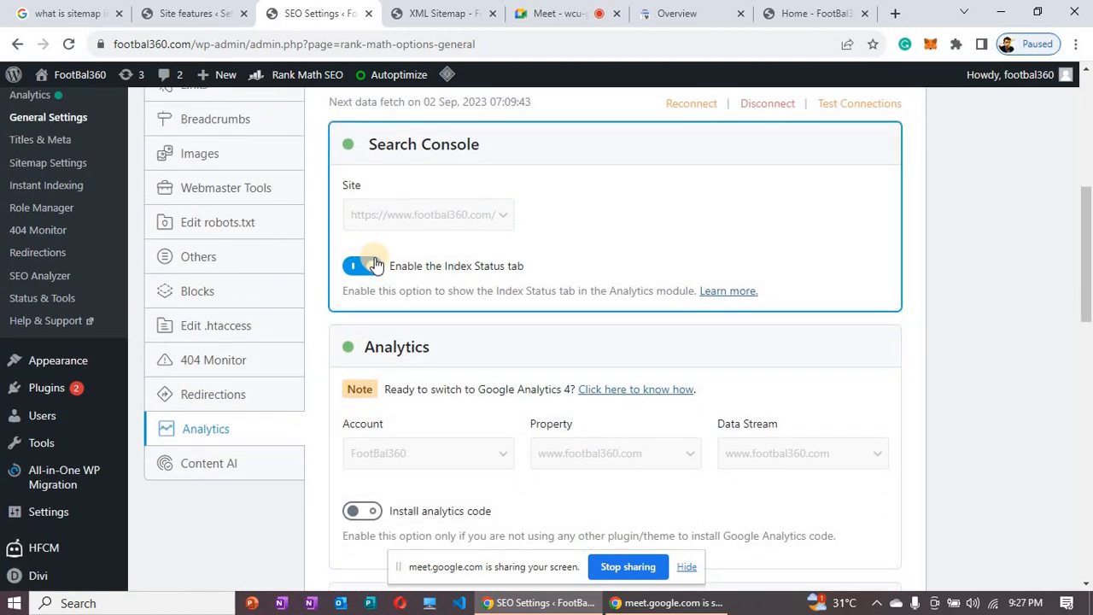
{"action": "scroll", "coordinate": [375, 264], "scroll_direction": "down", "scroll_amount": 6}
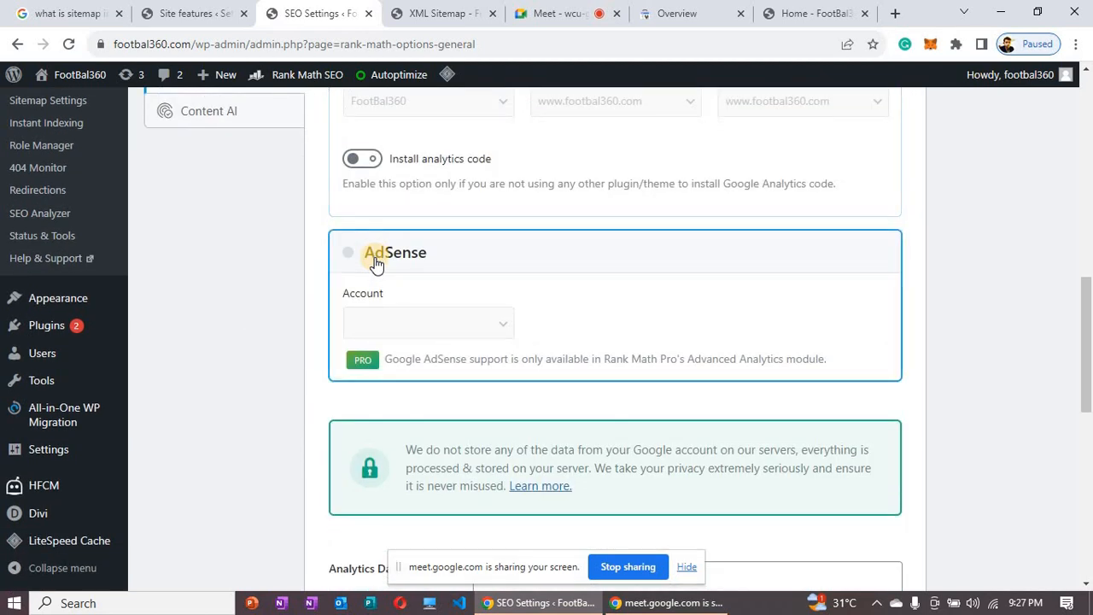
{"action": "scroll", "coordinate": [376, 265], "scroll_direction": "down", "scroll_amount": 5}
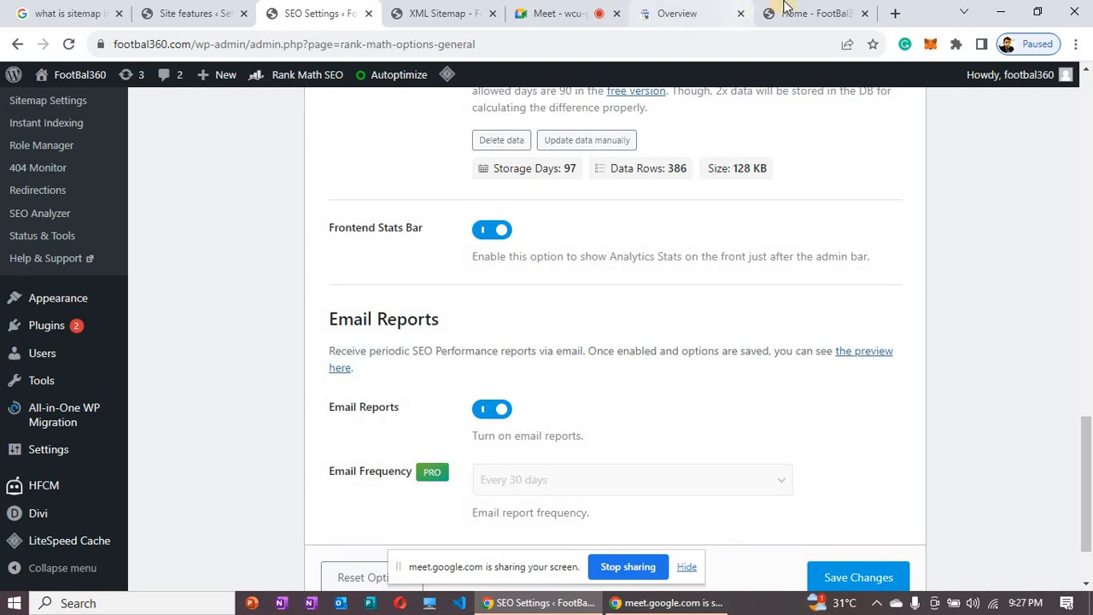
- Switch to the footbal360.com homepage and check how the front end looks with the Frontend Stats Bar enabled
{"action": "left_click", "coordinate": [812, 13]}
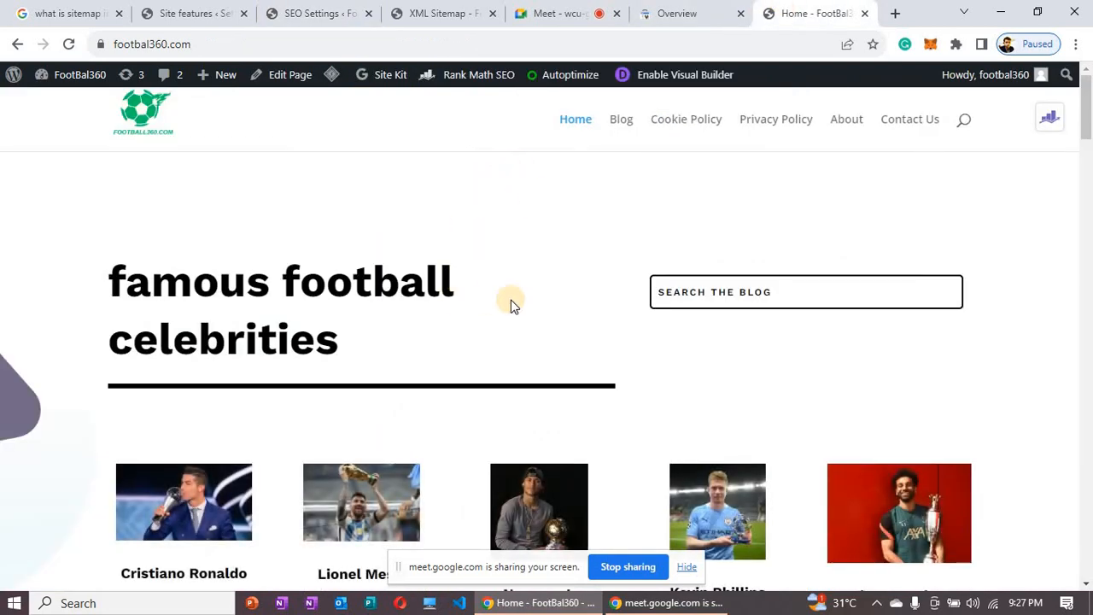
{"action": "scroll", "coordinate": [510, 305], "scroll_direction": "down", "scroll_amount": 3}
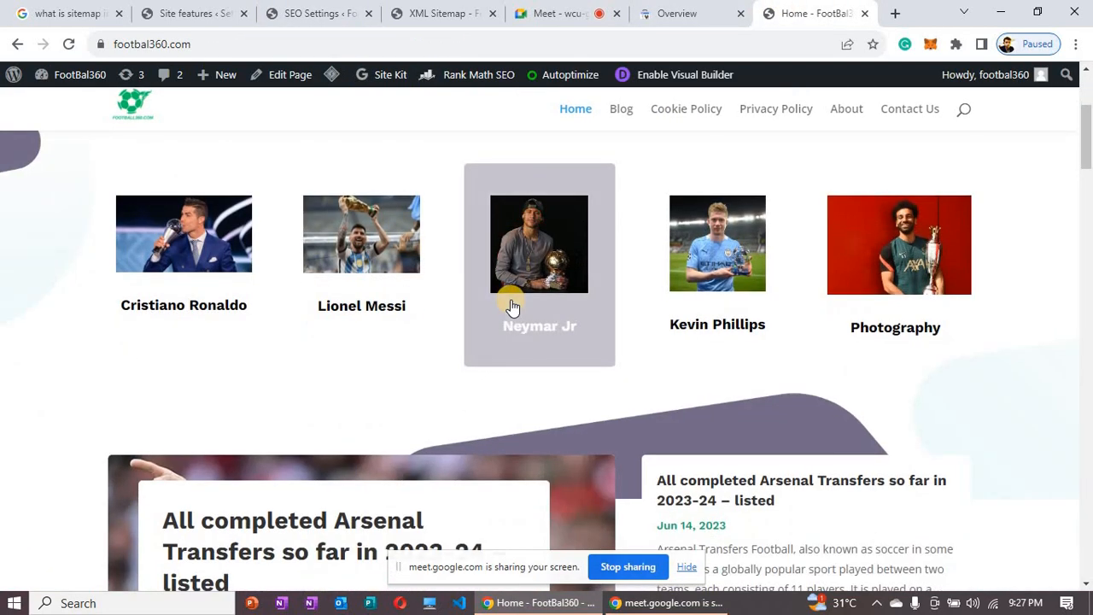
{"action": "scroll", "coordinate": [511, 306], "scroll_direction": "down", "scroll_amount": 4}
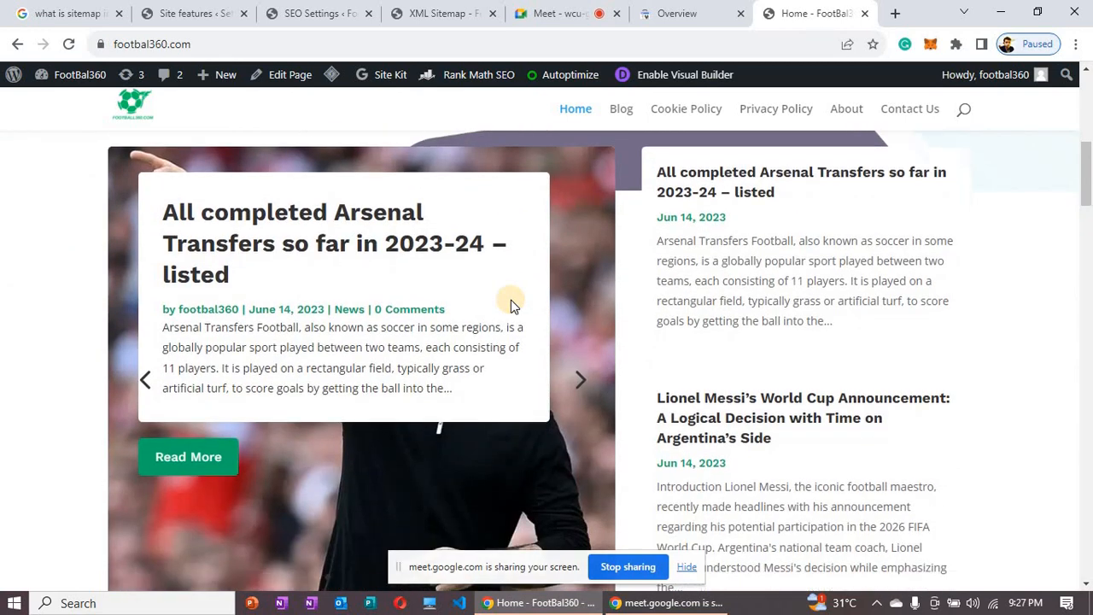
{"action": "scroll", "coordinate": [511, 305], "scroll_direction": "down", "scroll_amount": 5}
- Go back to Rank Math's Analytics settings and review the Email Reports, Frontend Stats Bar and Analytics Database options again
{"action": "left_click", "coordinate": [333, 7]}
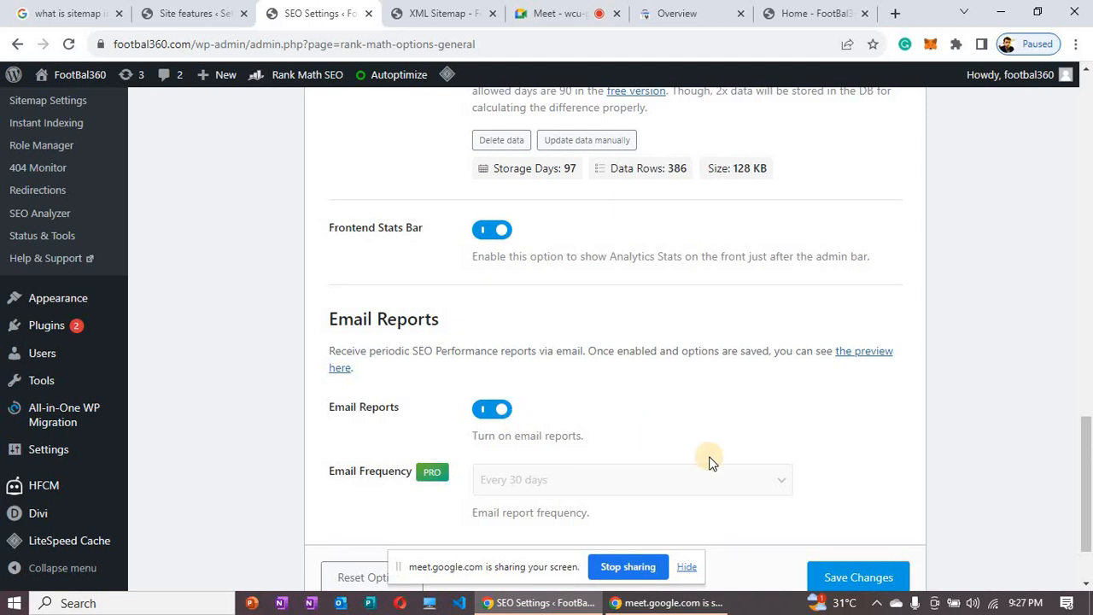
{"action": "scroll", "coordinate": [807, 506], "scroll_direction": "down", "scroll_amount": 2}
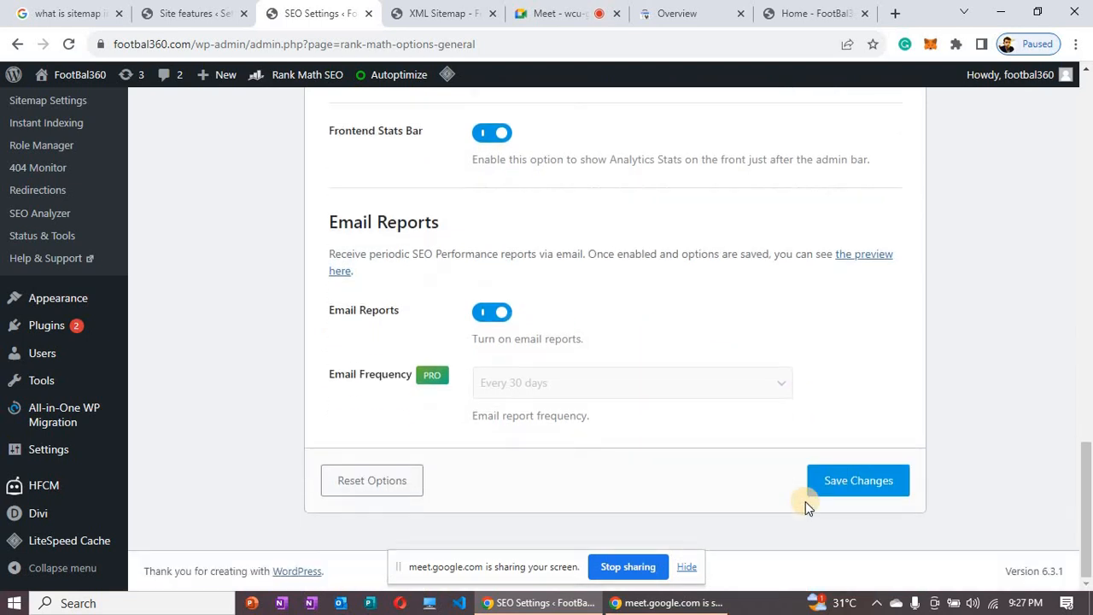
{"action": "scroll", "coordinate": [805, 501], "scroll_direction": "up", "scroll_amount": 4}
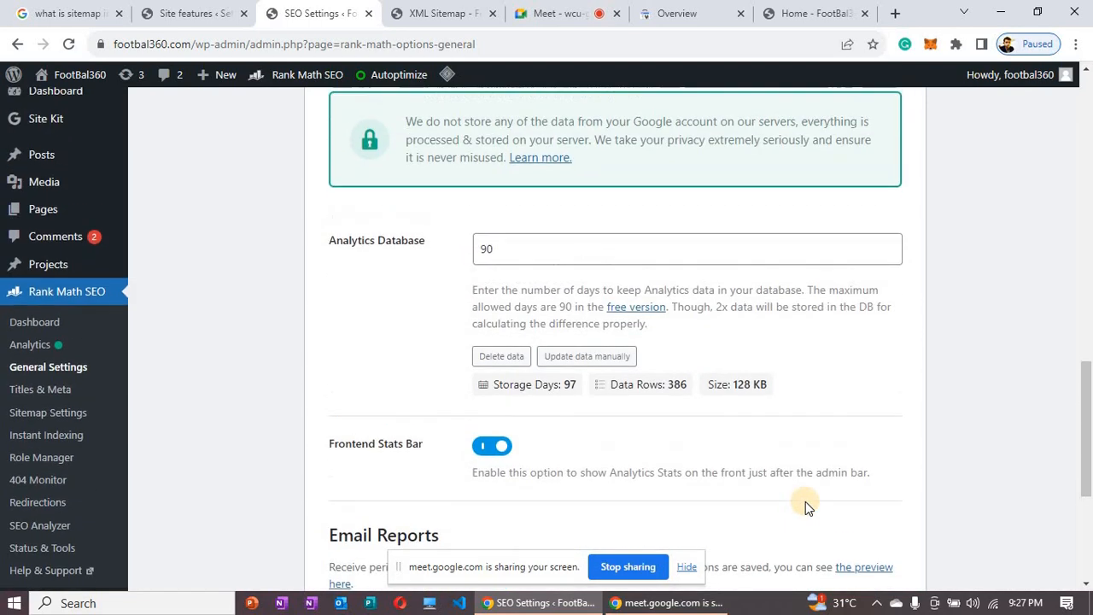
{"action": "scroll", "coordinate": [805, 502], "scroll_direction": "up", "scroll_amount": 8}
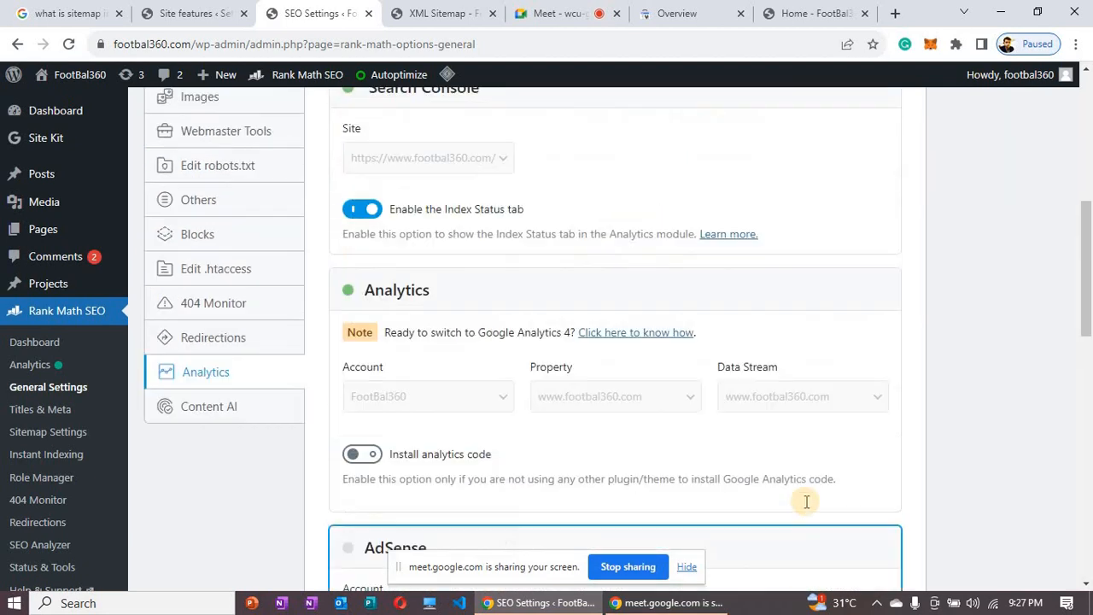
- Open Rank Math's Content AI settings and deselect the Posts, Pages and Projects post types
{"action": "left_click", "coordinate": [252, 430]}
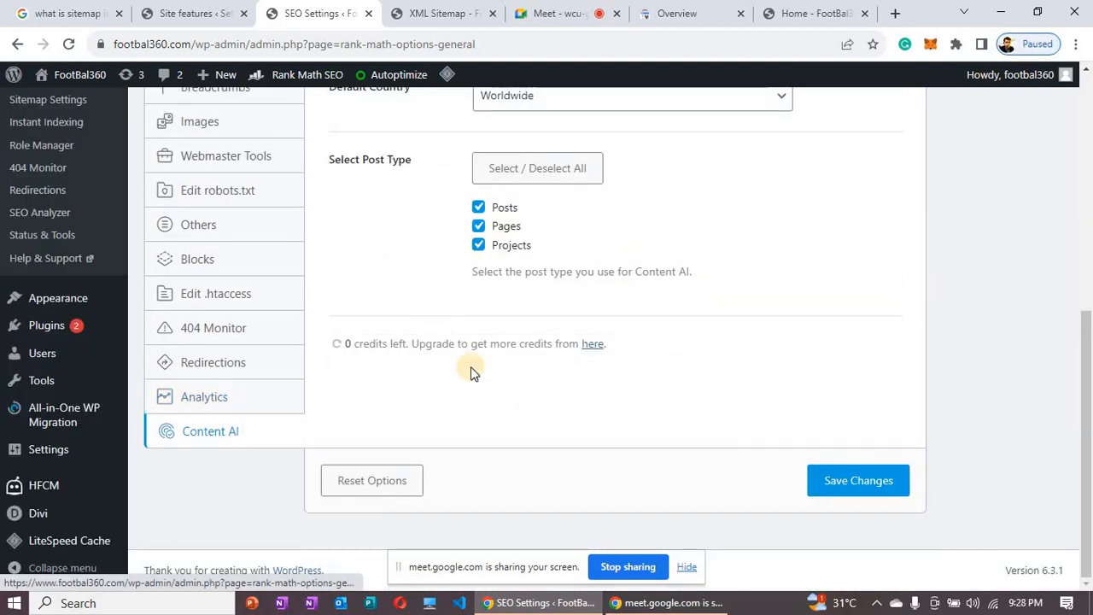
{"action": "scroll", "coordinate": [470, 367], "scroll_direction": "up", "scroll_amount": 4}
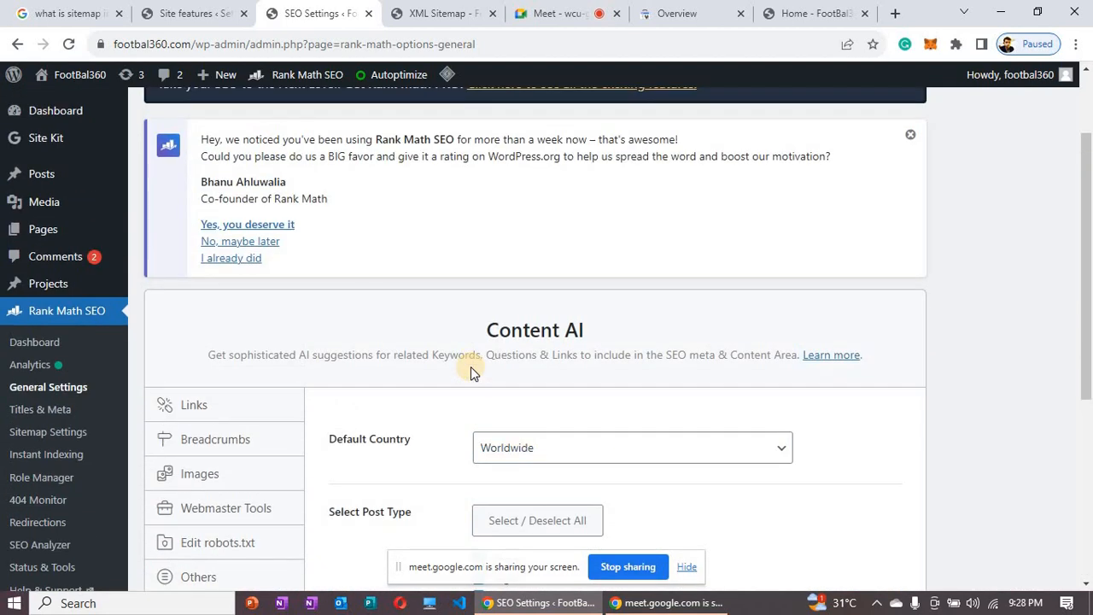
{"action": "scroll", "coordinate": [471, 368], "scroll_direction": "down", "scroll_amount": 2}
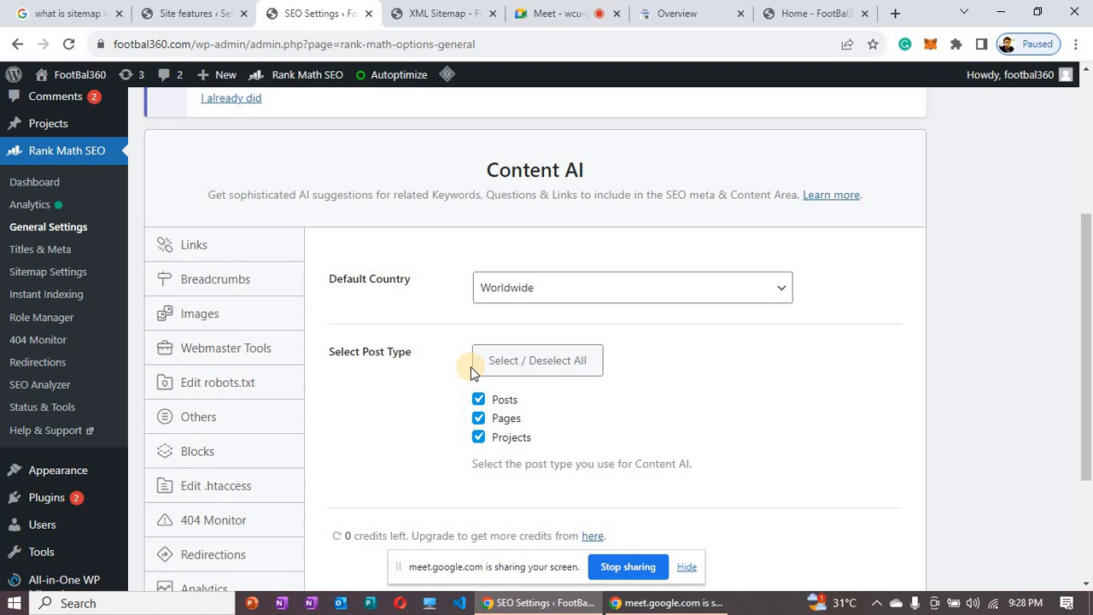
{"action": "left_click", "coordinate": [479, 400]}
{"action": "left_click", "coordinate": [478, 418]}
{"action": "left_click", "coordinate": [480, 437]}
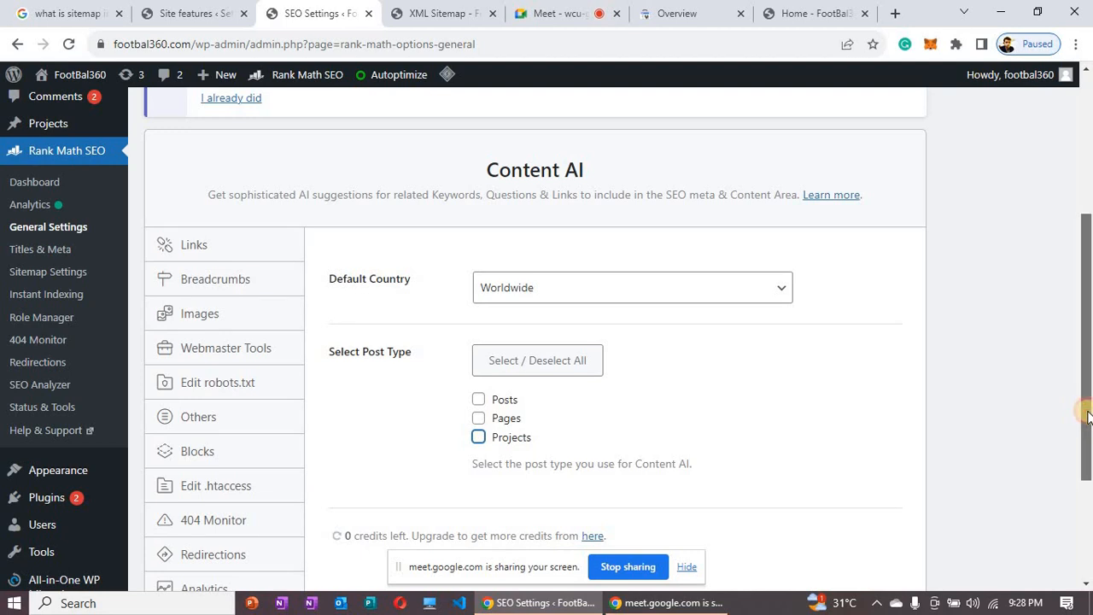
- Check the available Default Country choices for Content AI and pick Worldwide
{"action": "left_click_drag", "start_coordinate": [1088, 416], "coordinate": [1088, 469]}
{"action": "left_click_drag", "start_coordinate": [1091, 403], "coordinate": [1090, 400]}
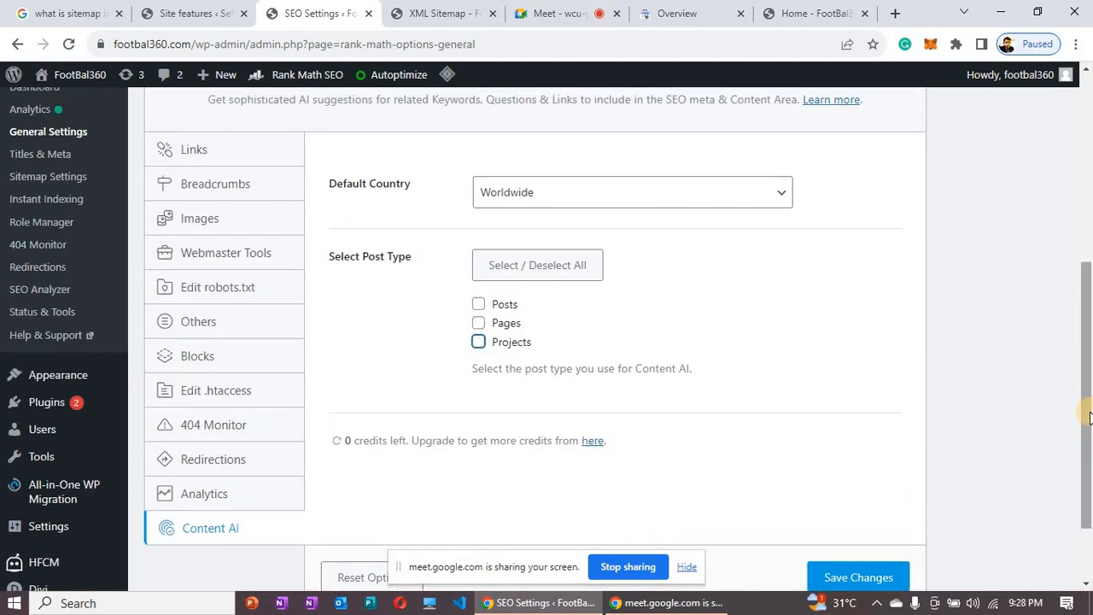
{"action": "left_click", "coordinate": [575, 199]}
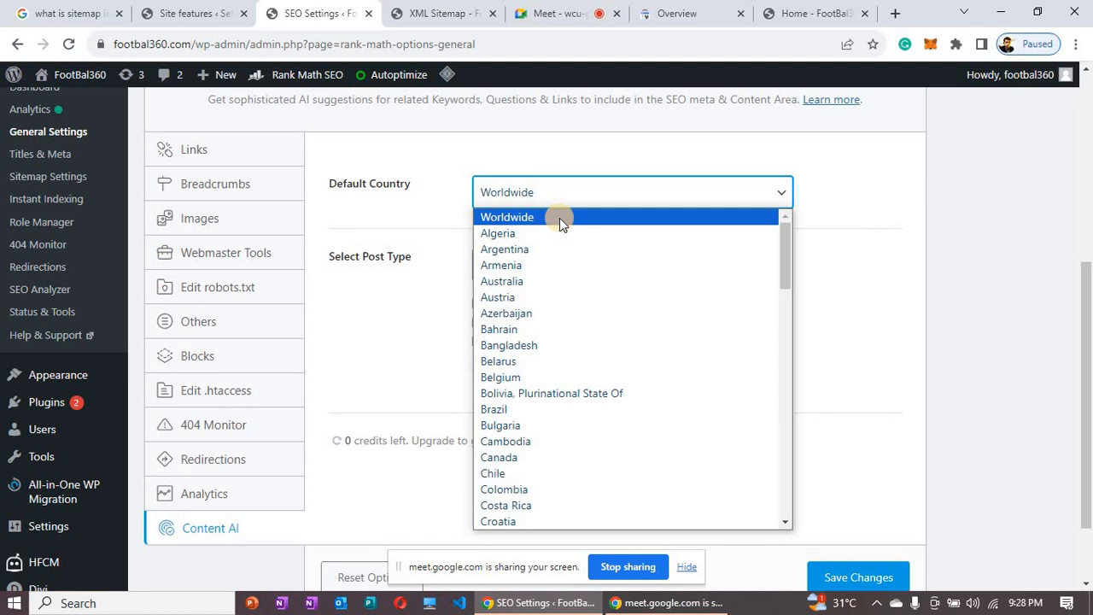
{"action": "left_click", "coordinate": [560, 218]}
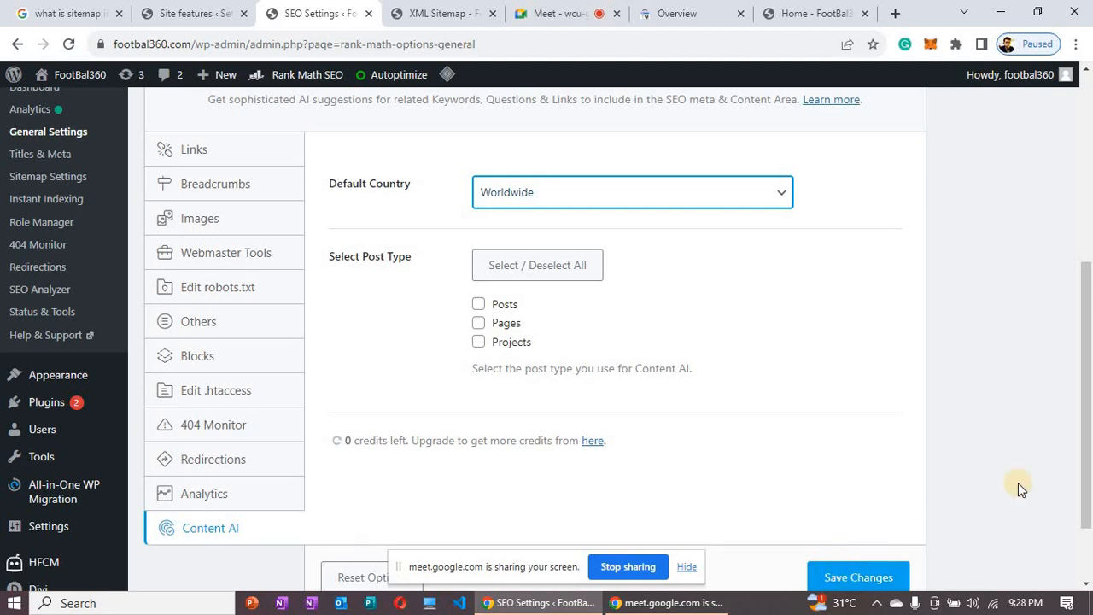
{"action": "left_click_drag", "start_coordinate": [1085, 444], "coordinate": [1054, 178]}
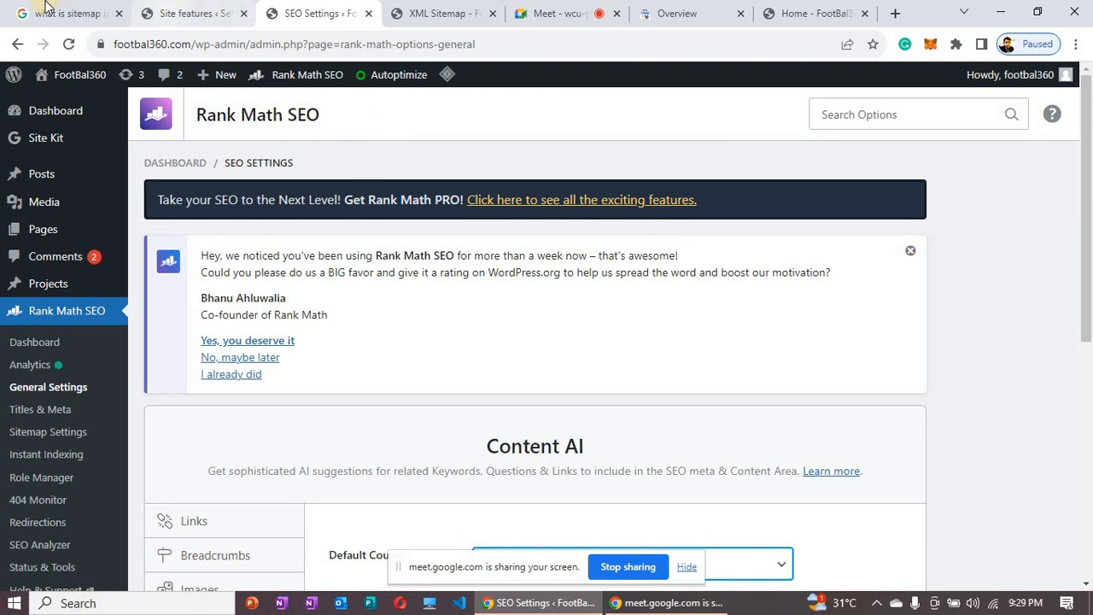
- Switch to the Google results for "what is sitemap in seo", check the Google Meet call briefly, and return to the results
{"action": "mouse_move", "coordinate": [47, 7]}
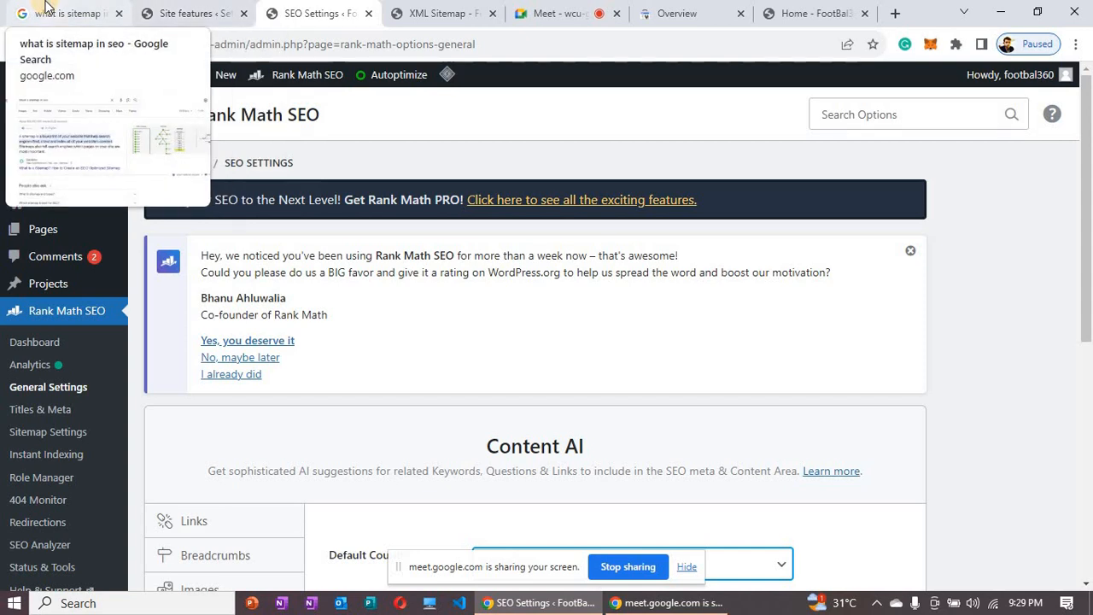
{"action": "left_click", "coordinate": [47, 7]}
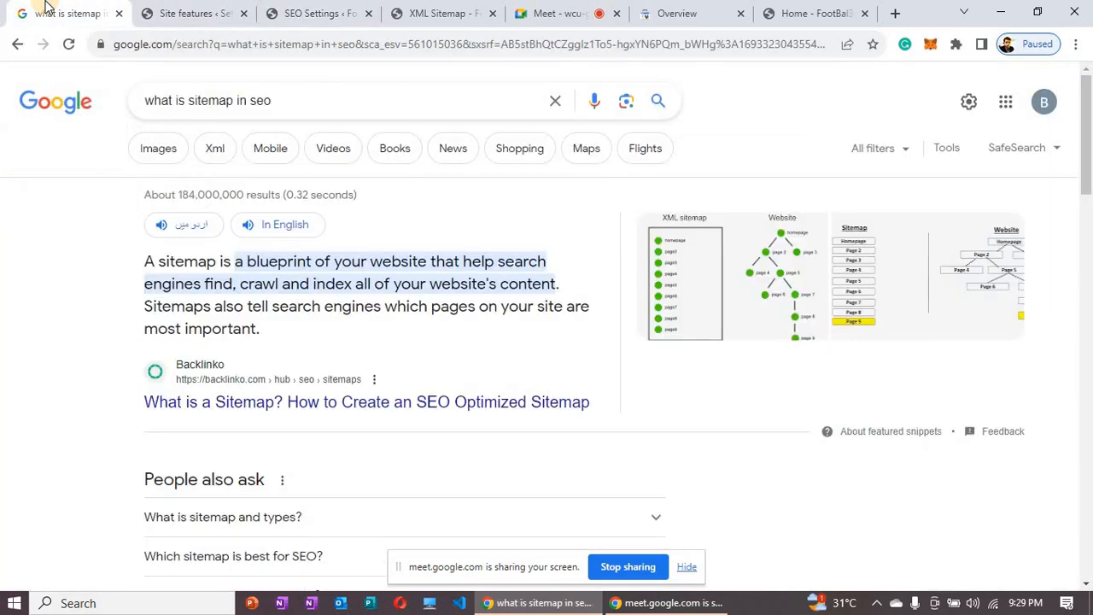
{"action": "left_click", "coordinate": [556, 10]}
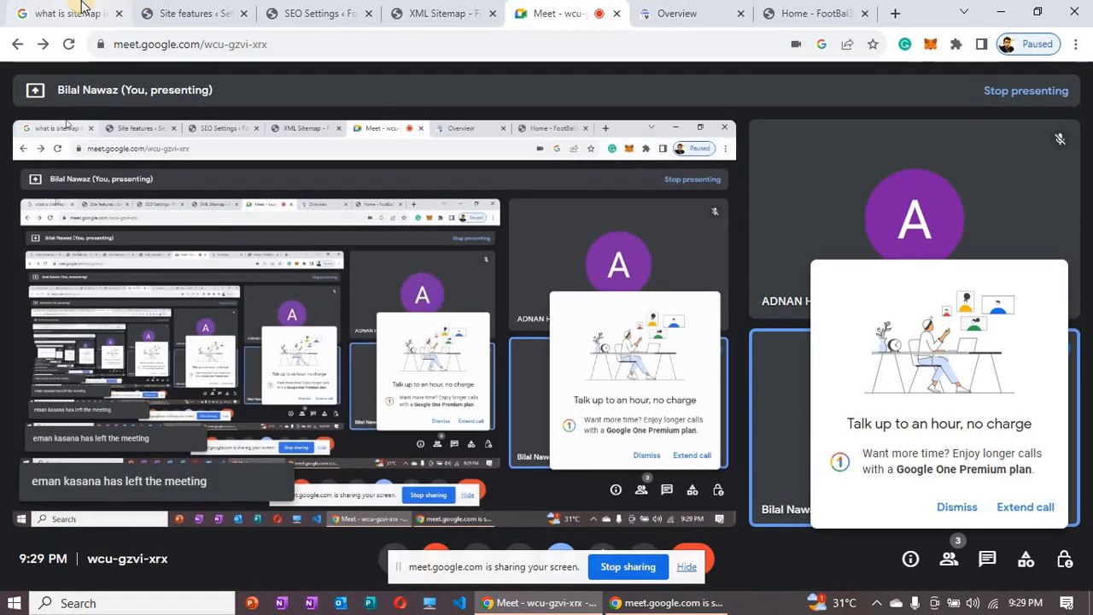
{"action": "left_click", "coordinate": [81, 10]}
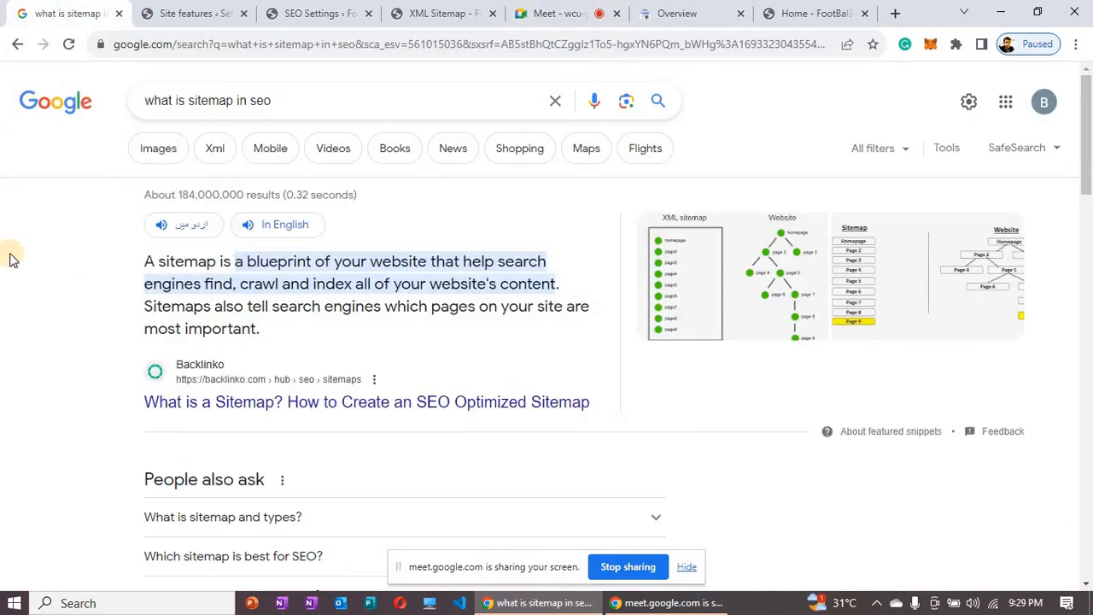